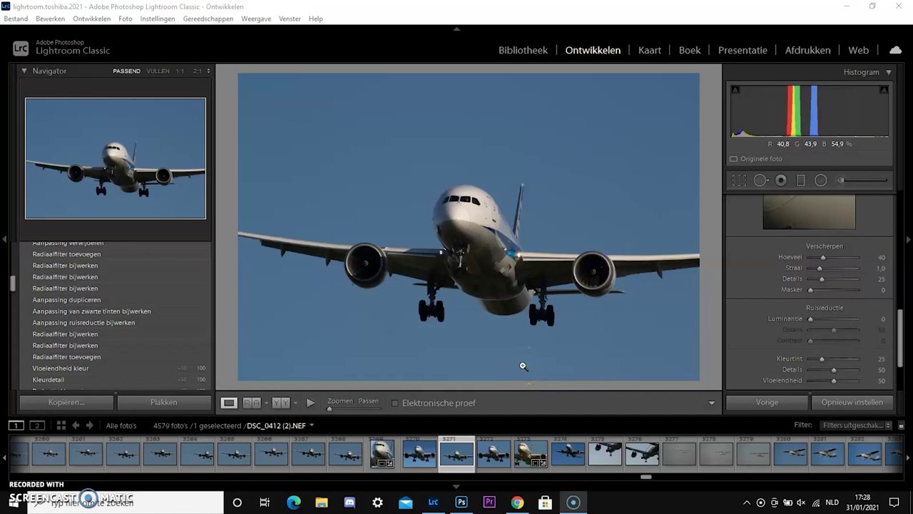
Step: Crop the photo to the 4 x 5 / 8 x 10 ratio with a tighter frame around the airplane
key(r)
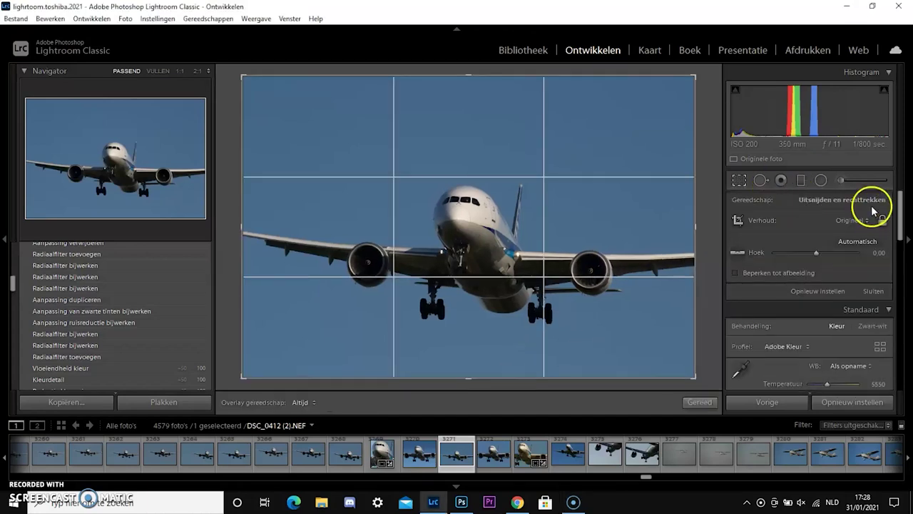
click(864, 221)
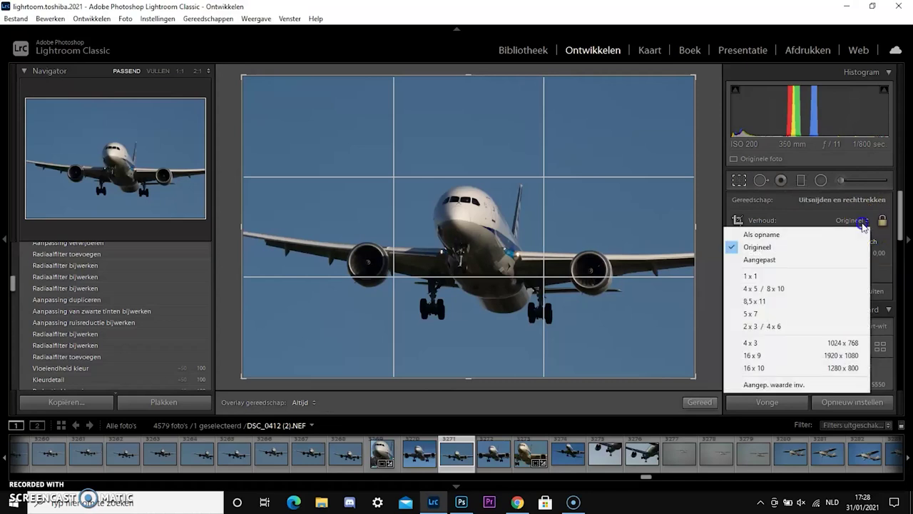
click(780, 289)
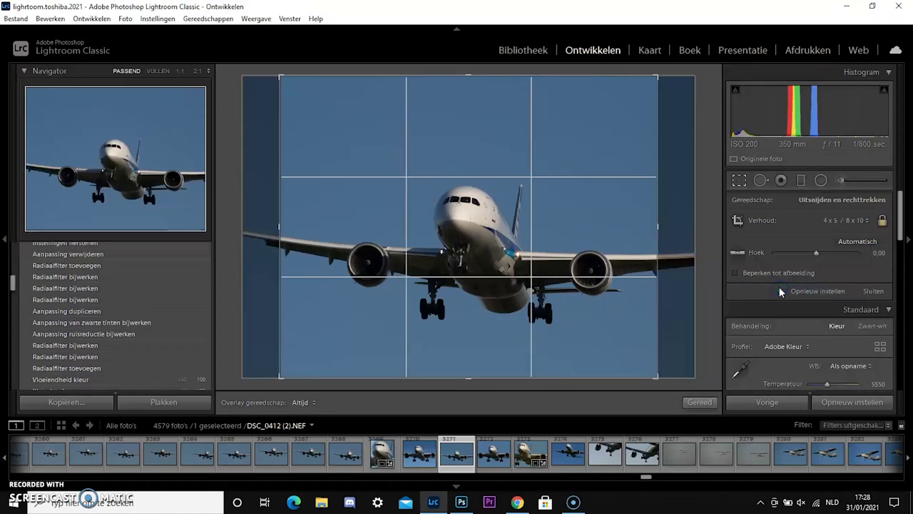
drag(655, 379, 604, 340)
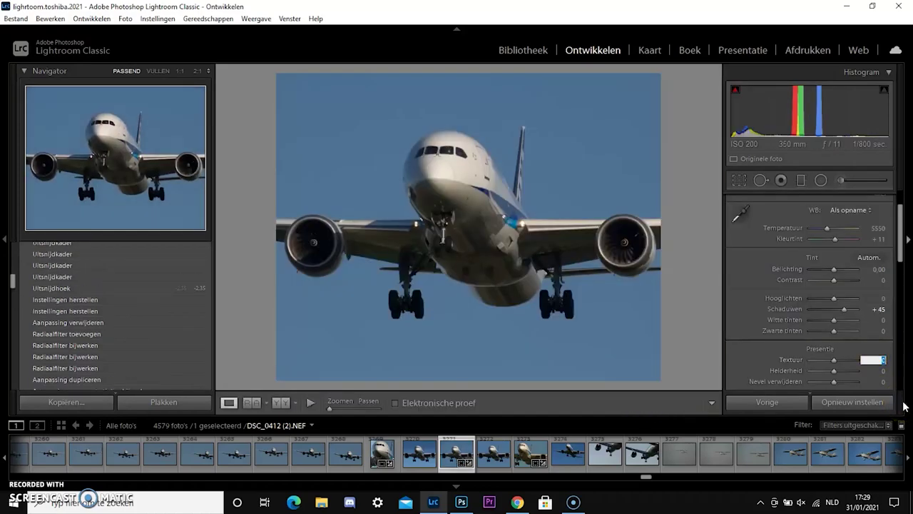
Step: Set Texture to 85 and enable chromatic aberration removal and lens profile corrections
text(85)
scroll(762, 307, down, 10)
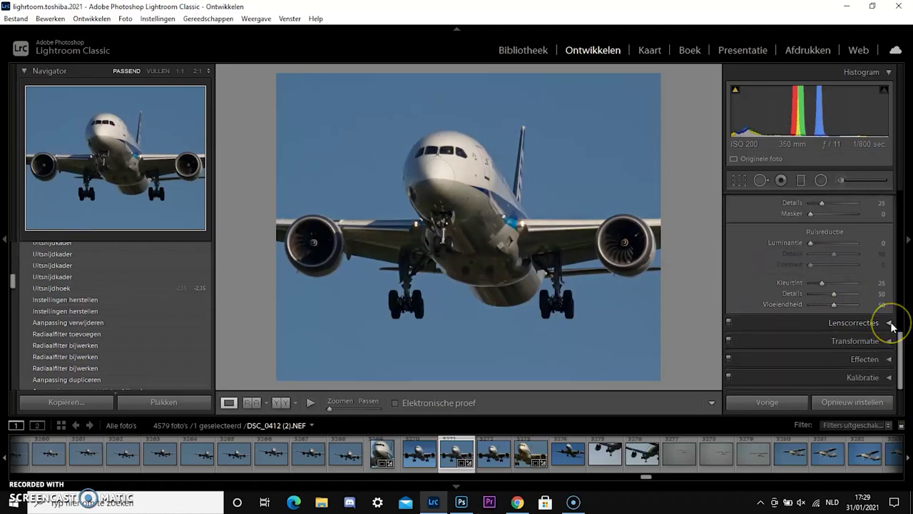
click(891, 323)
click(736, 239)
click(736, 250)
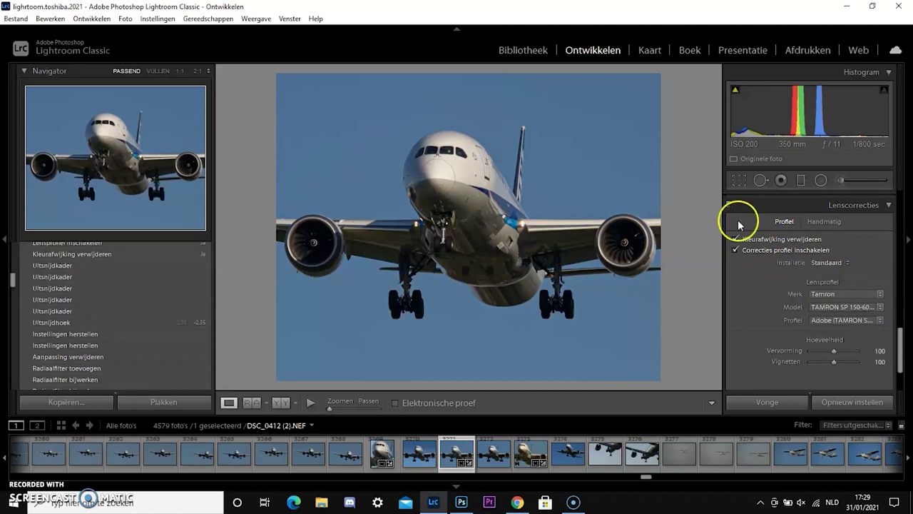
Step: Set luminance noise reduction to 50, with its Details at 100 and Contrast at 40
click(882, 350)
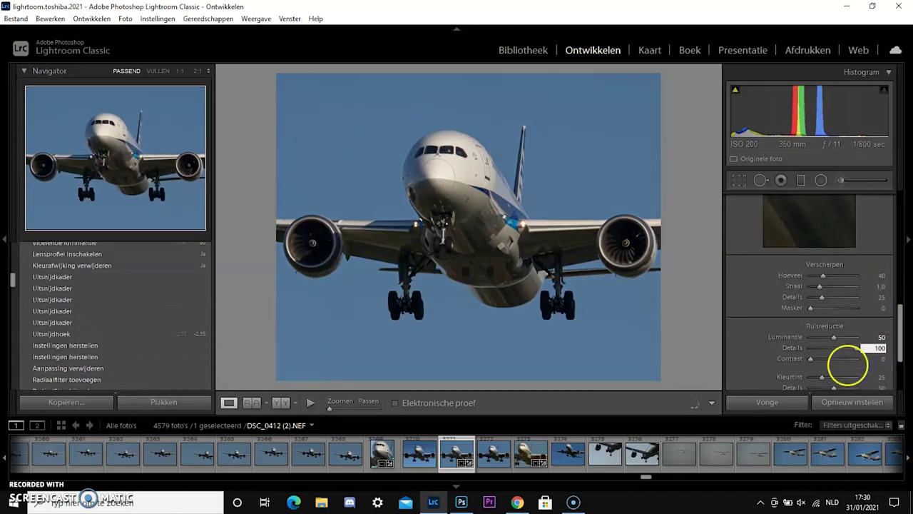
text(100)
click(875, 359)
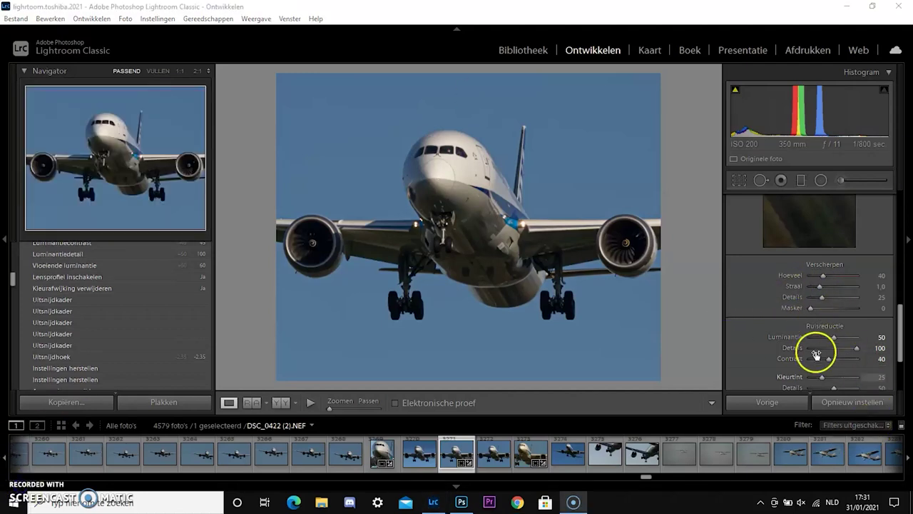
drag(899, 322, 899, 338)
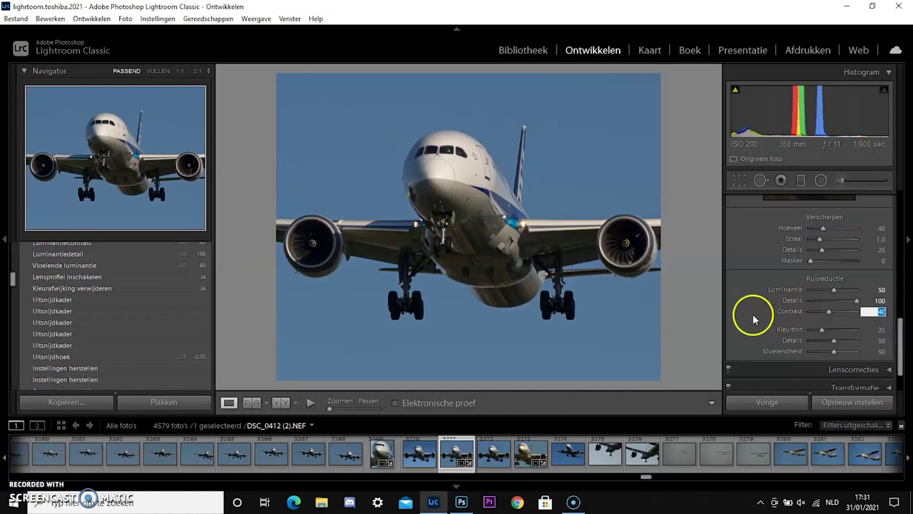
click(757, 337)
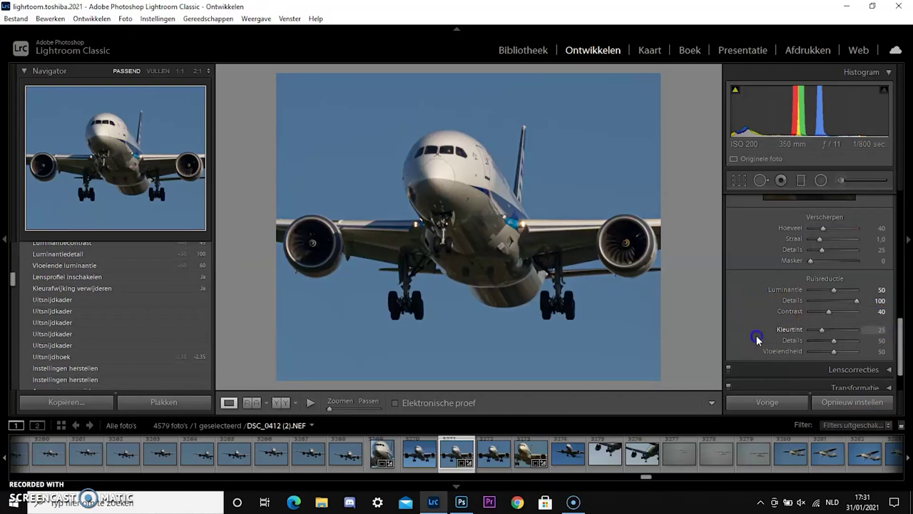
Step: Set the colour noise reduction amount, Details and Smoothness all to 100
click(881, 329)
text(100)
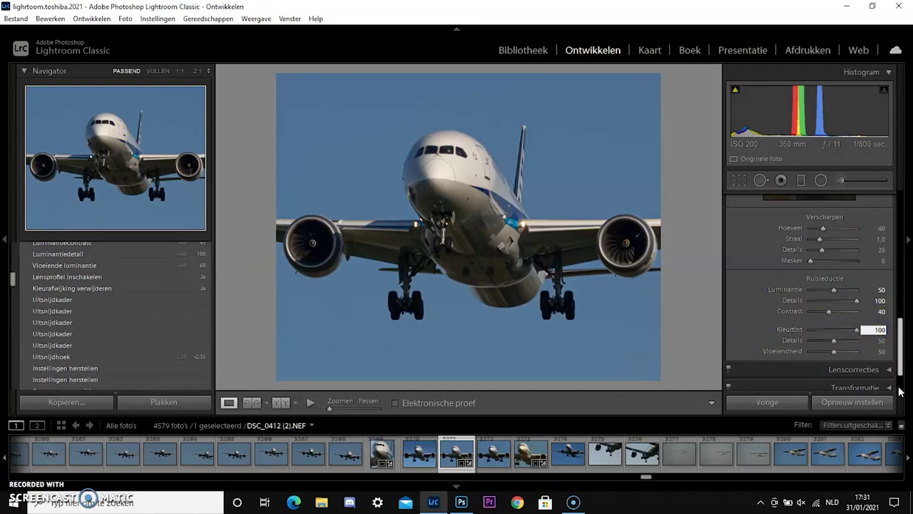
key(Tab)
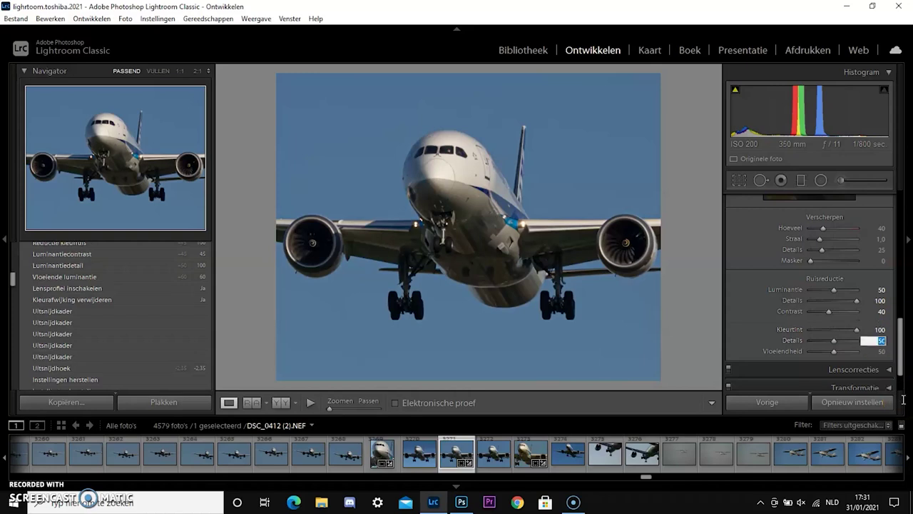
text(100)
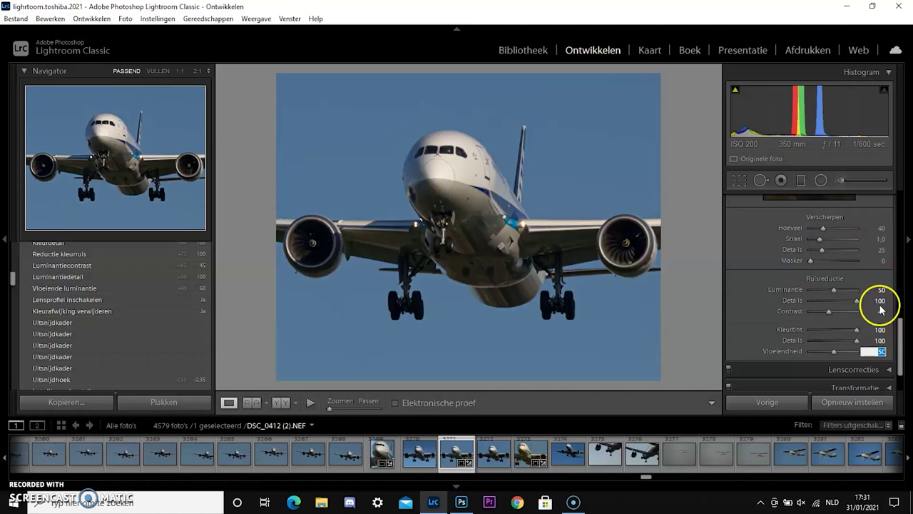
text(100)
Step: Lower the HSL saturation of yellow to −49 and of green to −31
scroll(775, 272, up, 3)
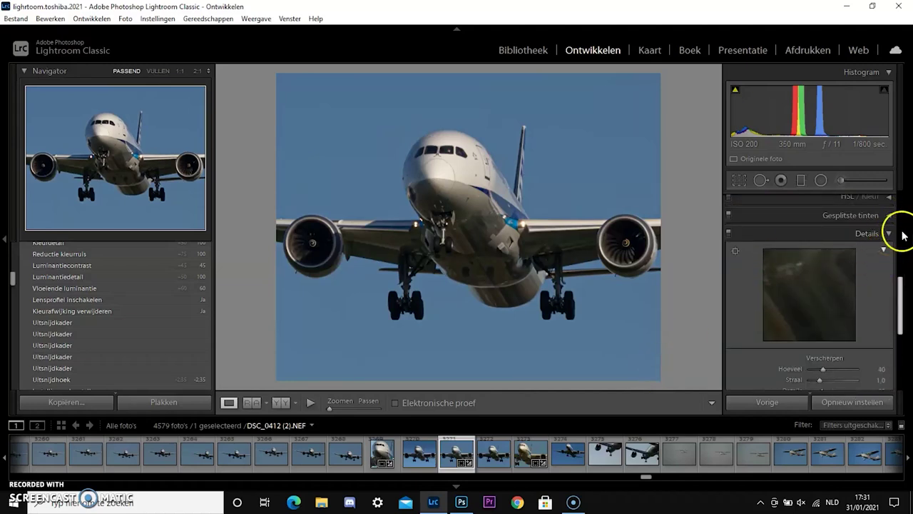
click(864, 236)
click(883, 269)
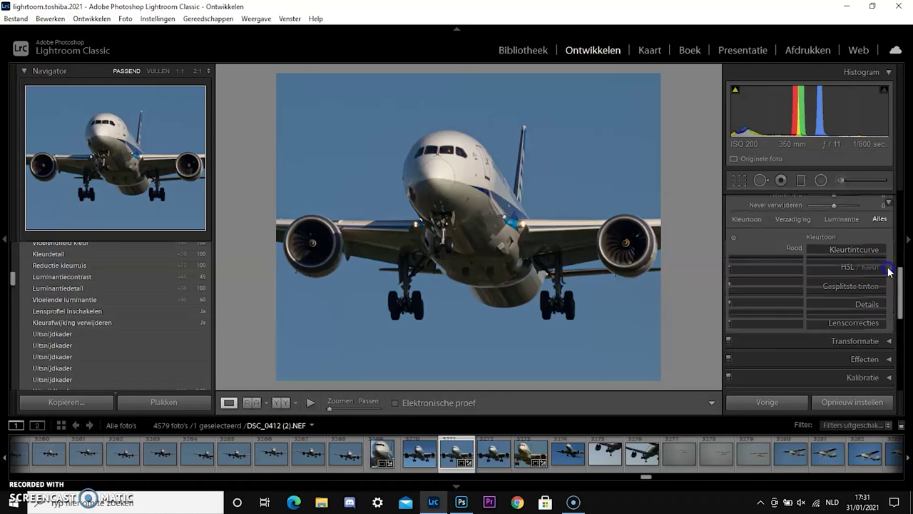
scroll(800, 316, up, 1)
scroll(788, 307, down, 1)
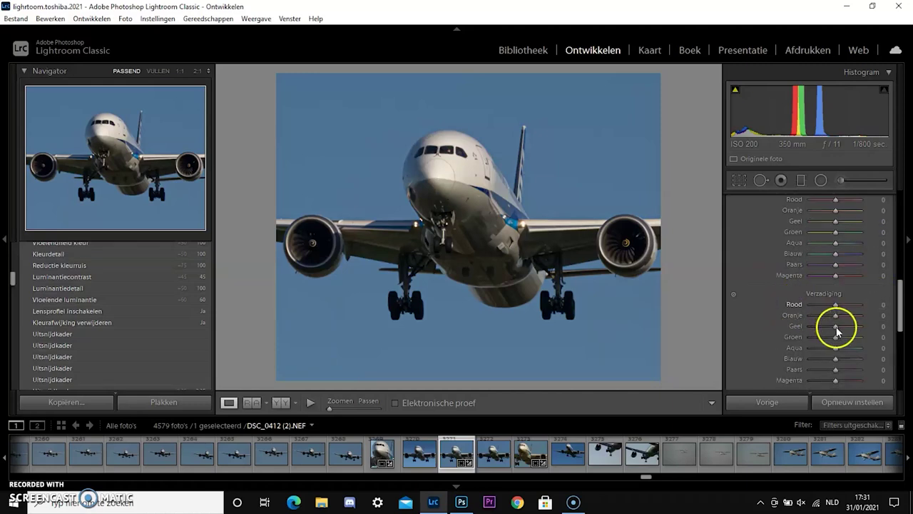
drag(829, 327, 823, 327)
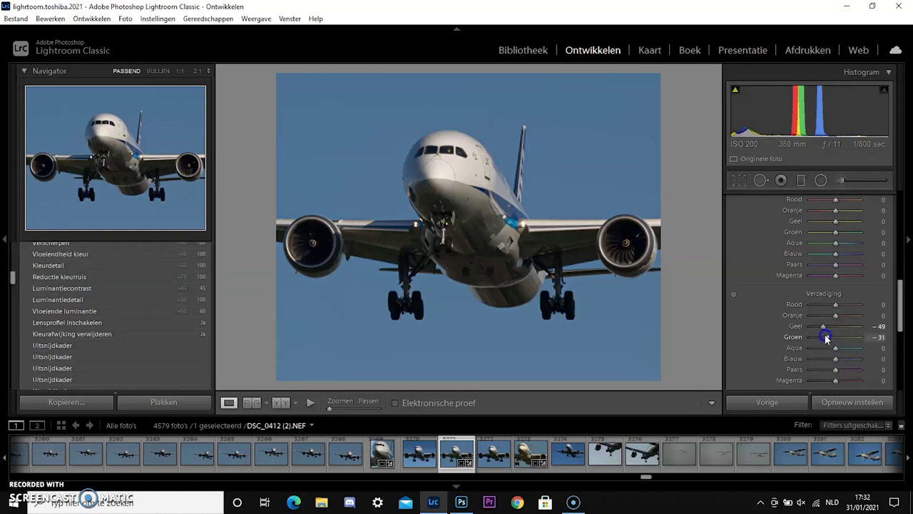
drag(826, 338, 827, 339)
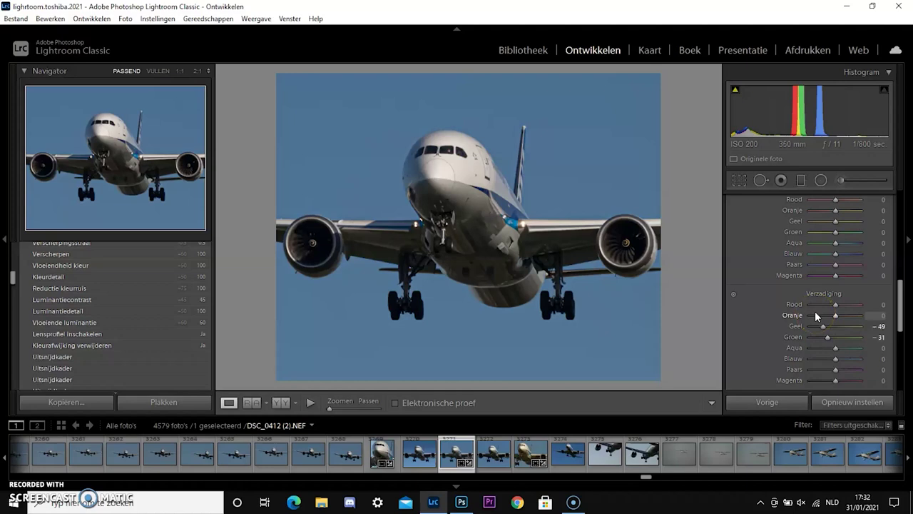
scroll(758, 241, up, 3)
click(887, 207)
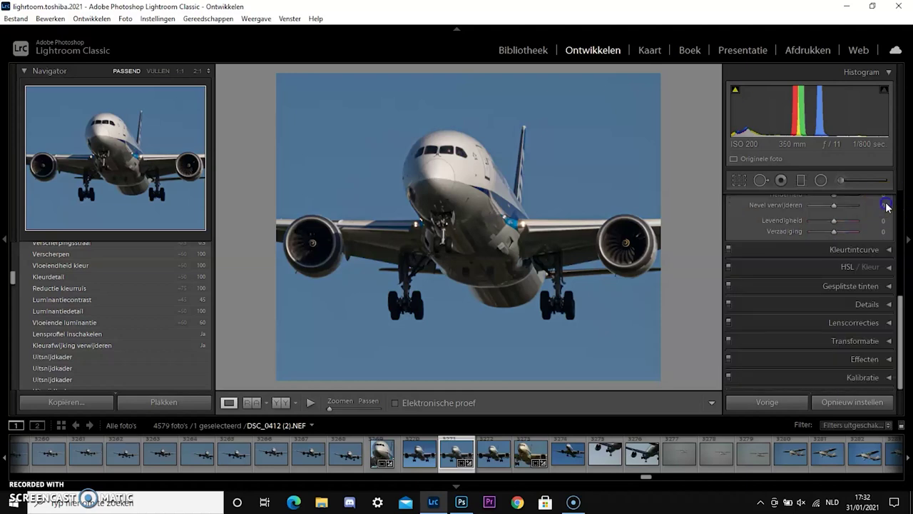
Step: Place a wide radial filter around the cockpit windows and set its Blacks to −10
scroll(852, 267, up, 4)
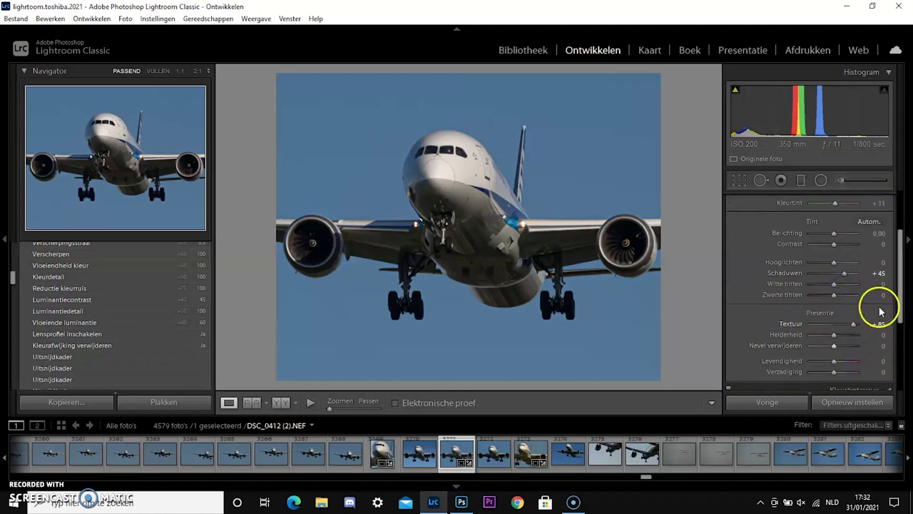
click(464, 153)
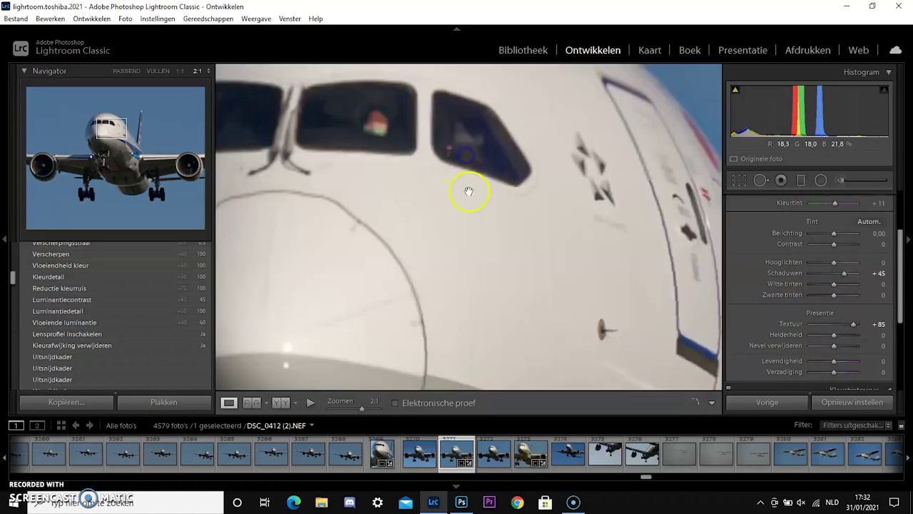
drag(537, 218, 607, 225)
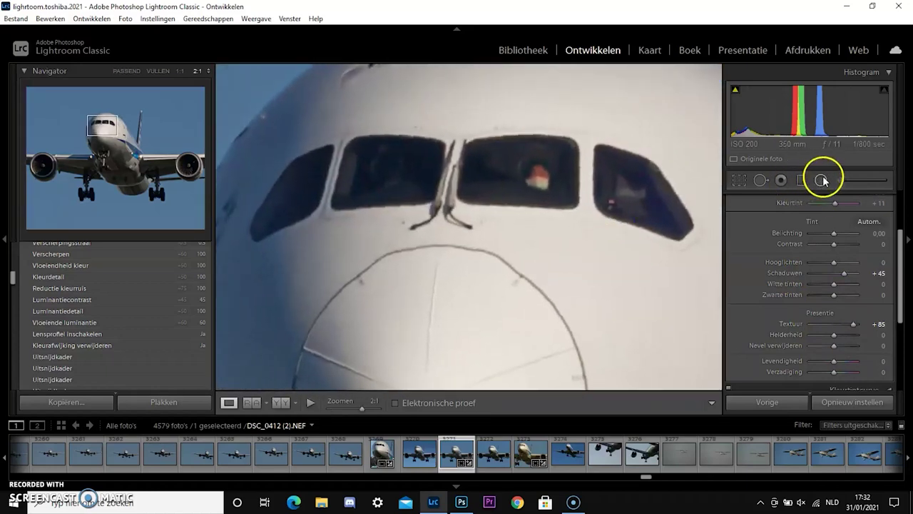
click(822, 179)
drag(475, 168, 719, 234)
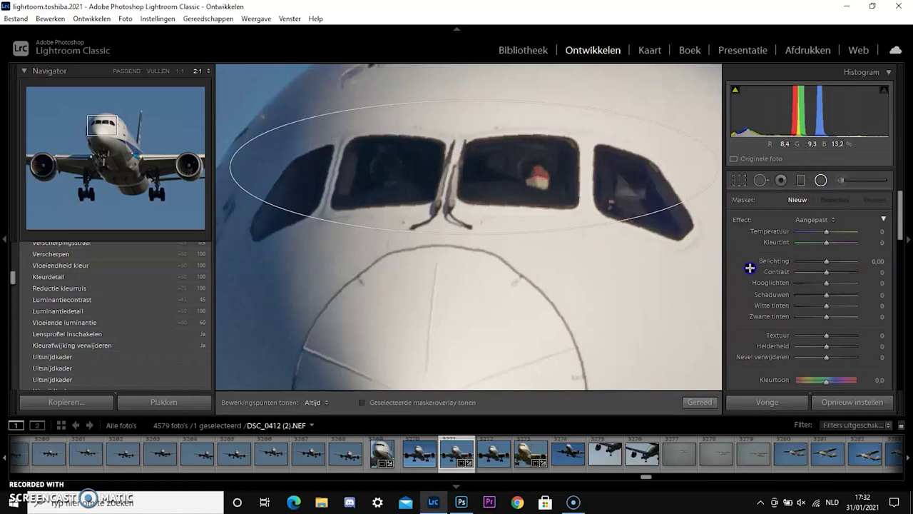
drag(750, 268, 750, 267)
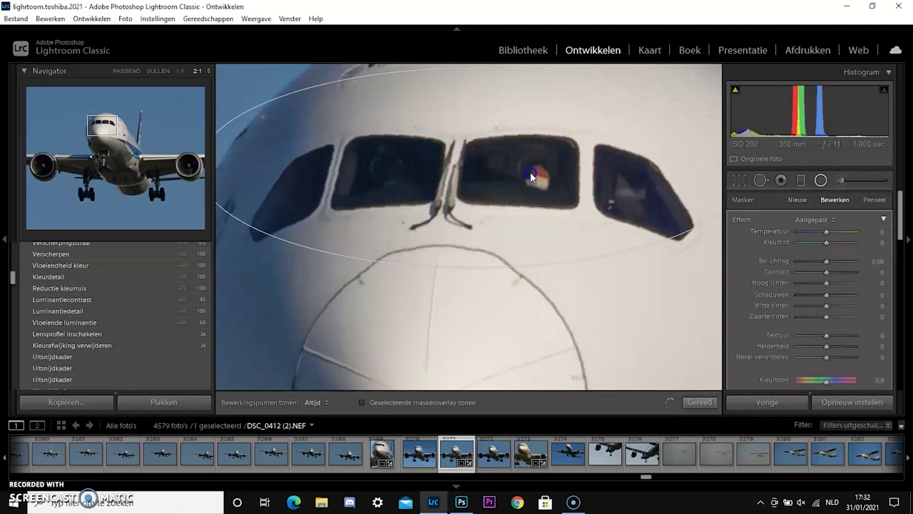
drag(471, 158, 477, 173)
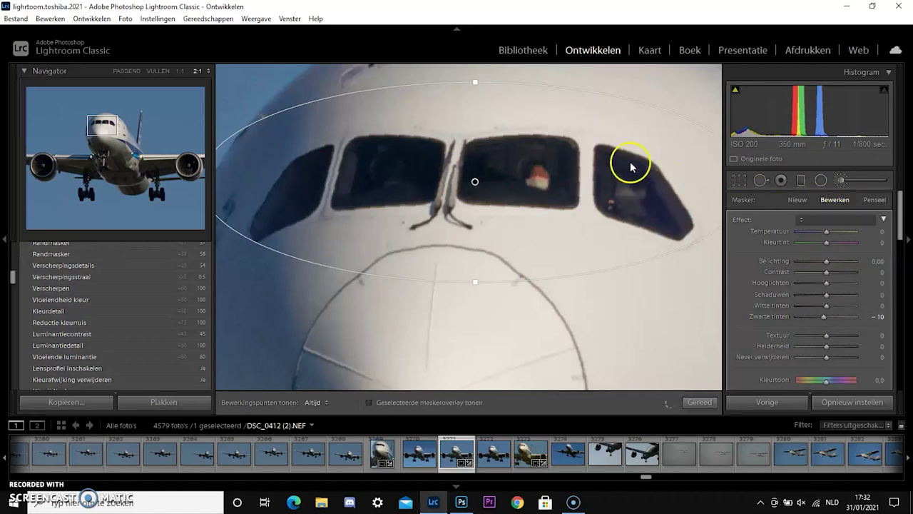
Step: Brush an adjustment over the rightmost cockpit window, reducing its Saturation and setting Blacks to −15
click(843, 180)
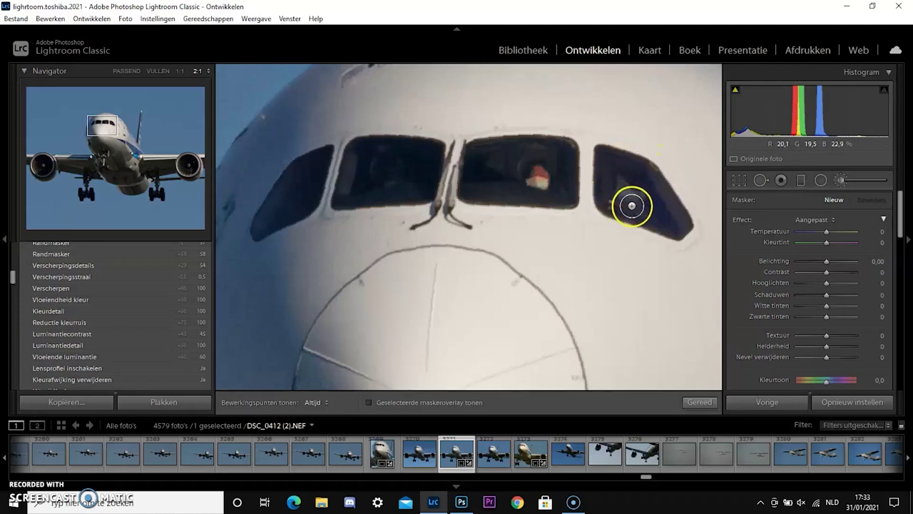
mouse_move(643, 184)
mouse_down()
mouse_move(611, 162)
mouse_move(614, 198)
mouse_up()
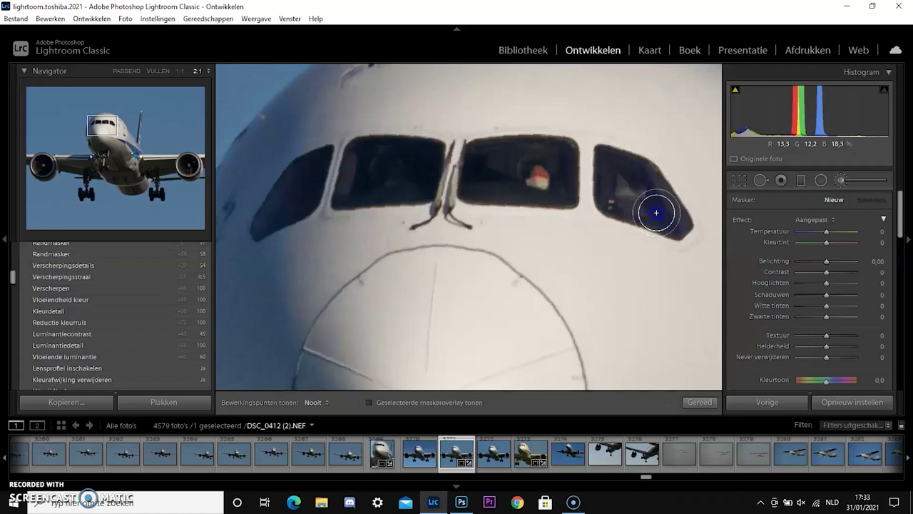
click(777, 261)
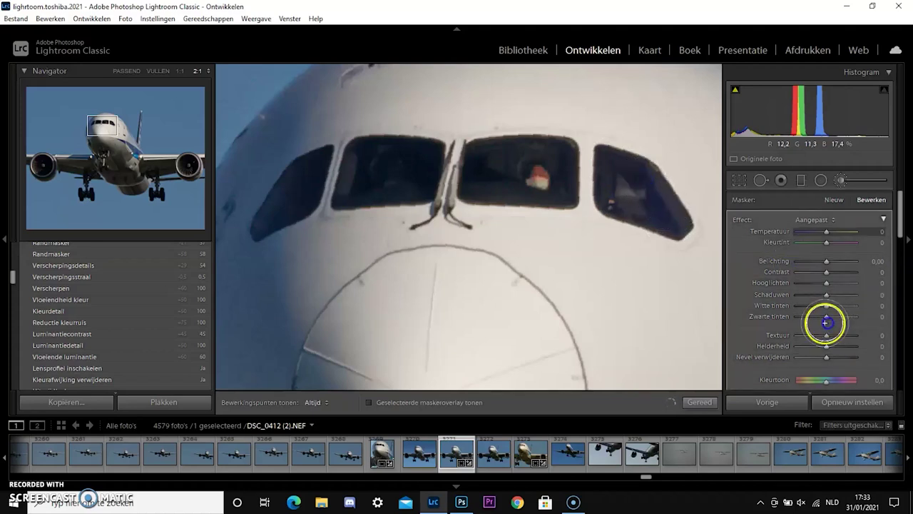
scroll(771, 357, down, 3)
drag(831, 358, 824, 360)
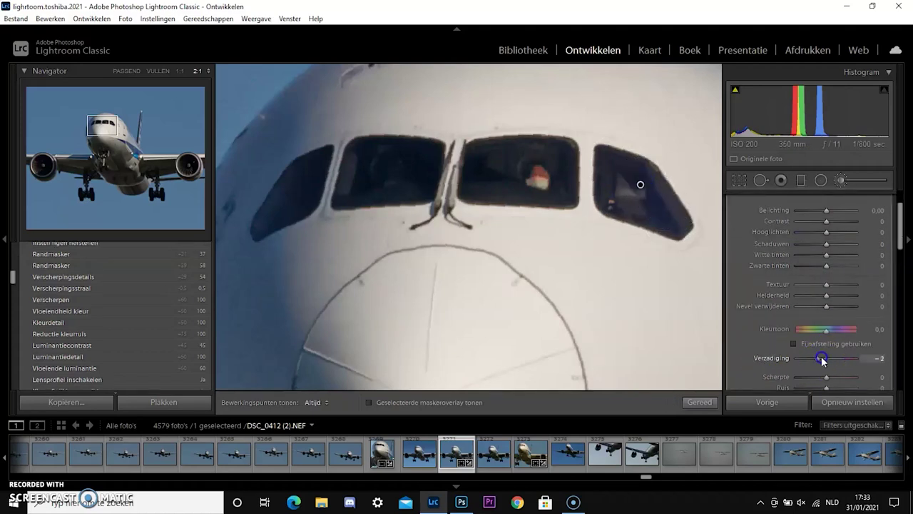
scroll(772, 259, up, 3)
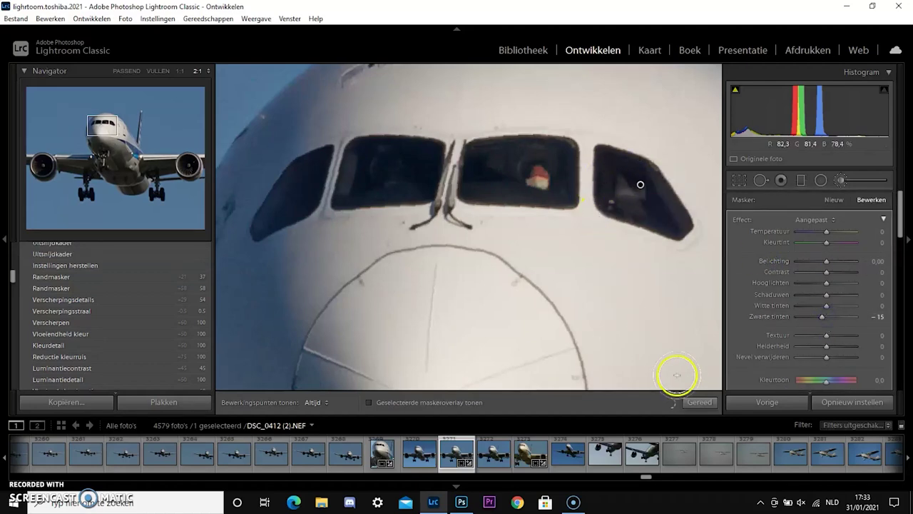
click(700, 402)
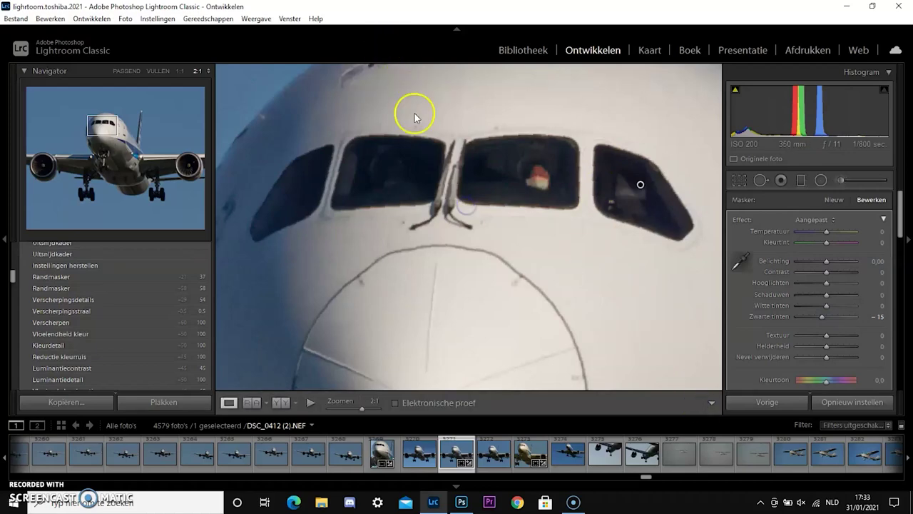
Step: Brush a new adjustment over the shadowed underside of the wing on the photo's left, extending over the landing gear area and fuselage belly
click(417, 171)
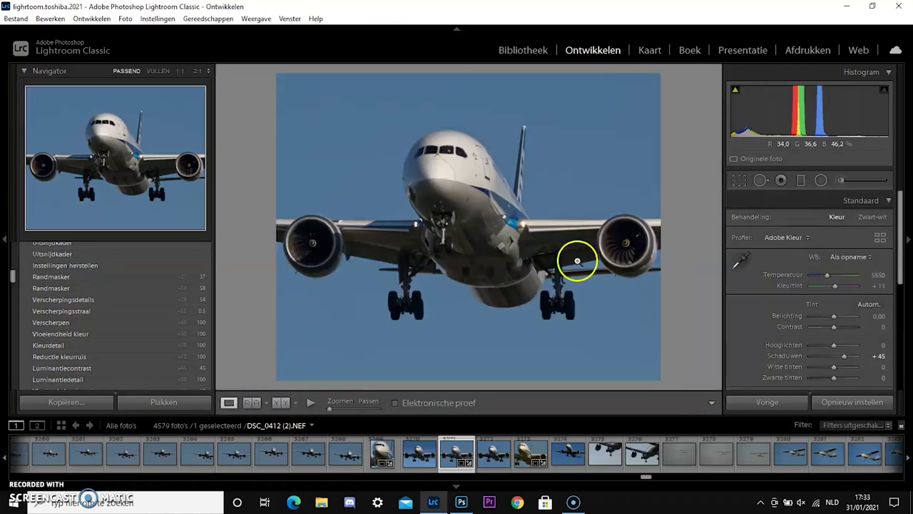
click(393, 243)
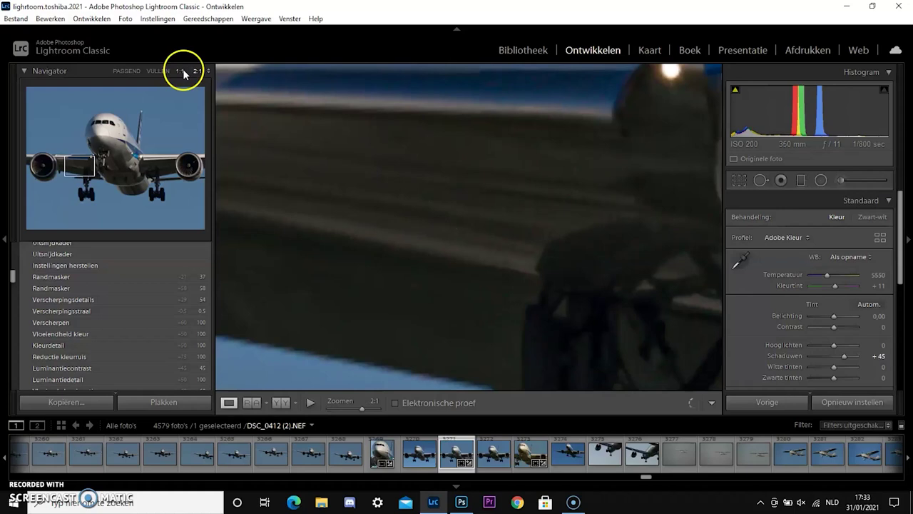
click(181, 71)
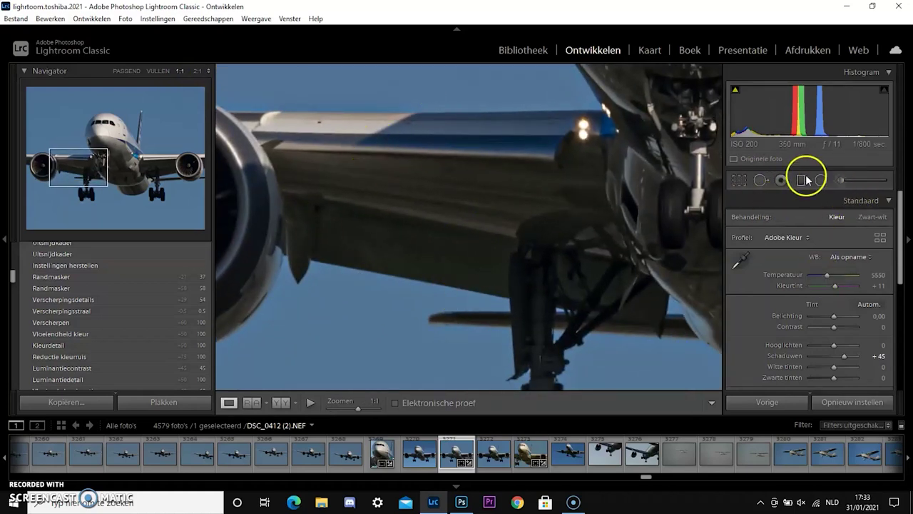
click(839, 180)
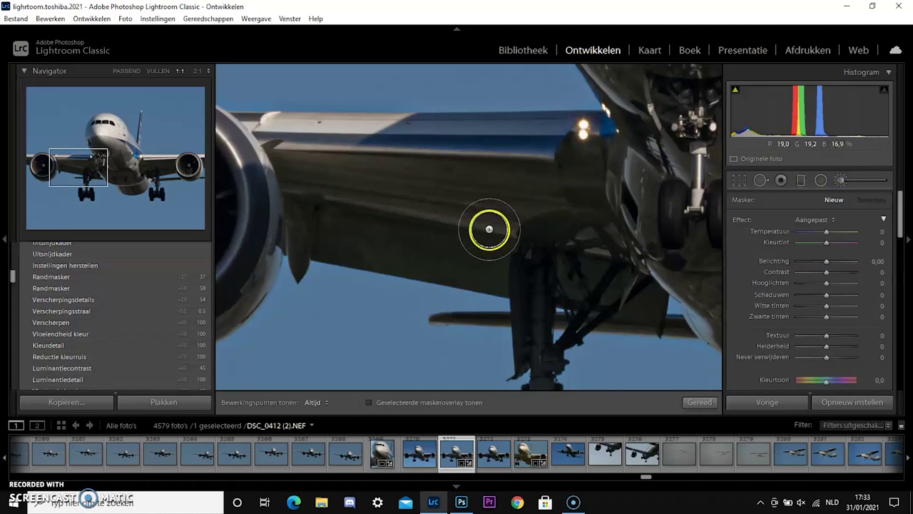
scroll(489, 229, up, 3)
mouse_move(598, 148)
mouse_down()
mouse_move(448, 146)
mouse_move(377, 176)
mouse_move(341, 230)
mouse_up()
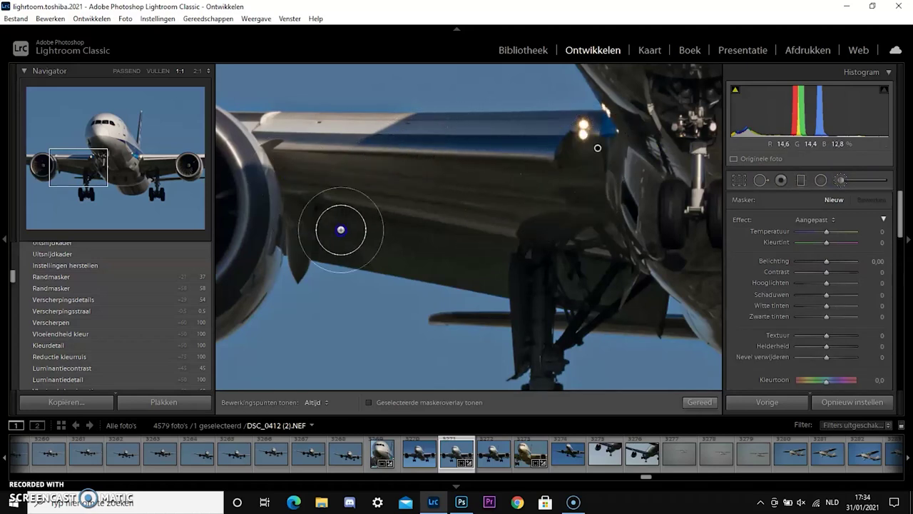
key(h)
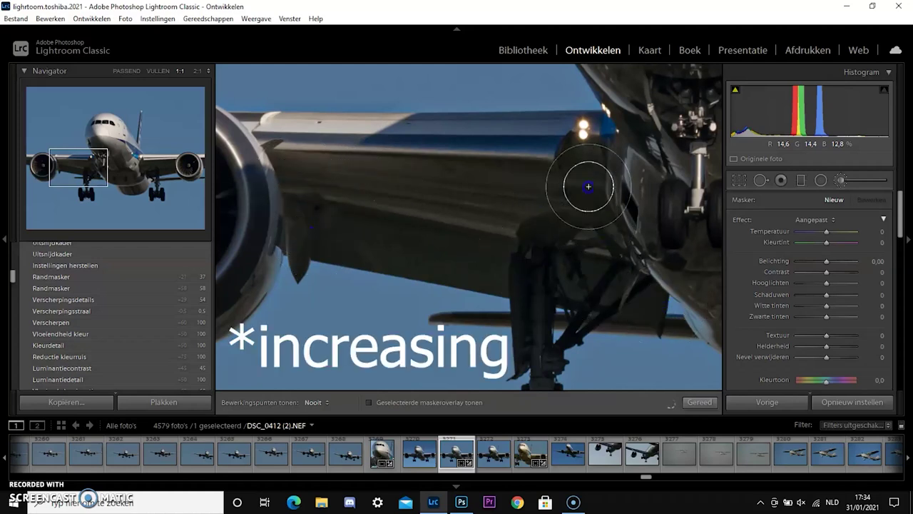
mouse_move(589, 187)
mouse_down()
mouse_move(475, 212)
mouse_move(558, 192)
mouse_move(347, 167)
mouse_move(577, 278)
mouse_move(538, 200)
mouse_move(382, 222)
mouse_move(627, 235)
mouse_up()
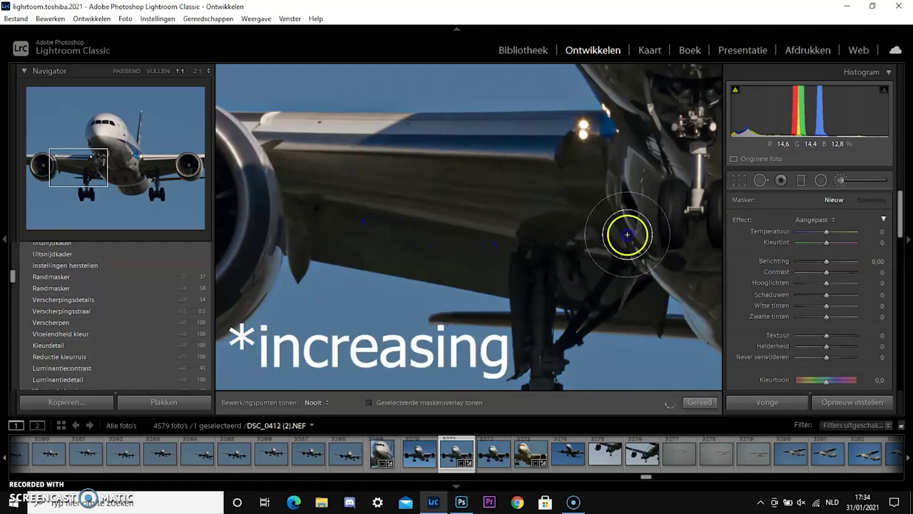
key(h)
click(653, 286)
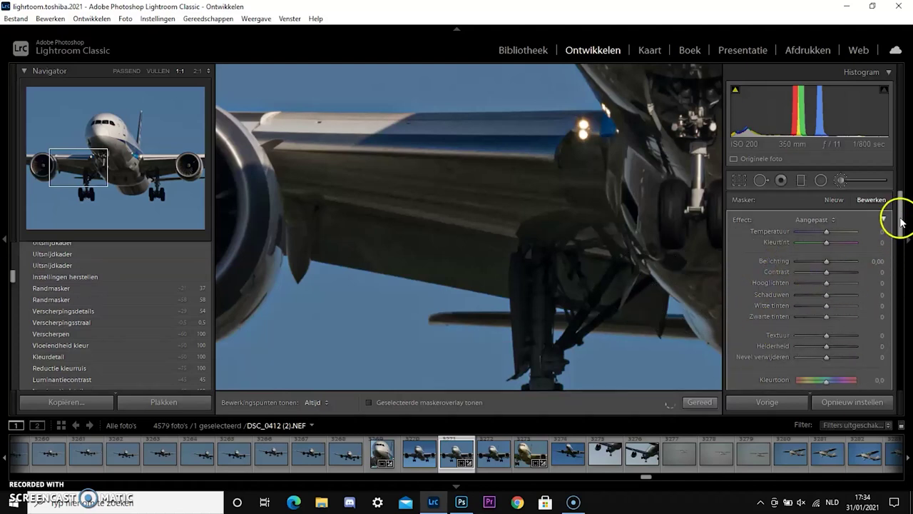
Step: Set the left wing brush adjustment's Noise to 76 and Texture to −78
drag(901, 222, 901, 251)
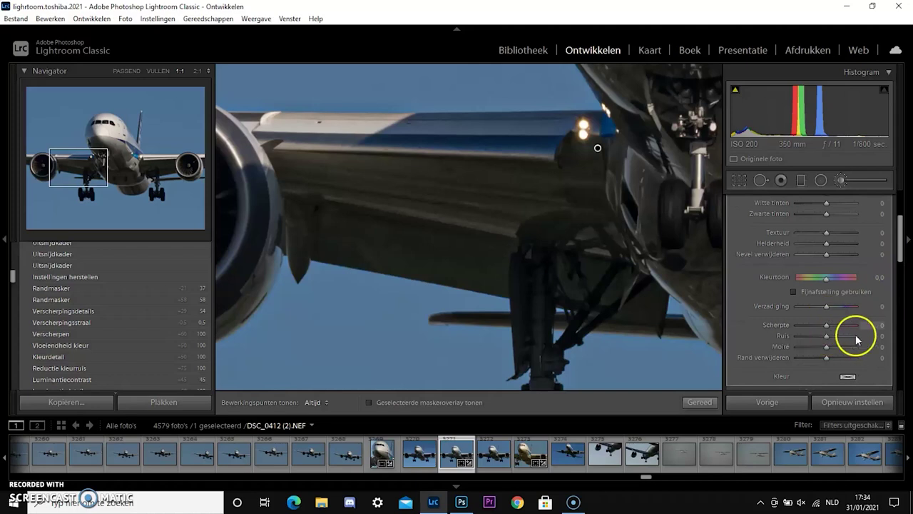
drag(849, 341, 852, 341)
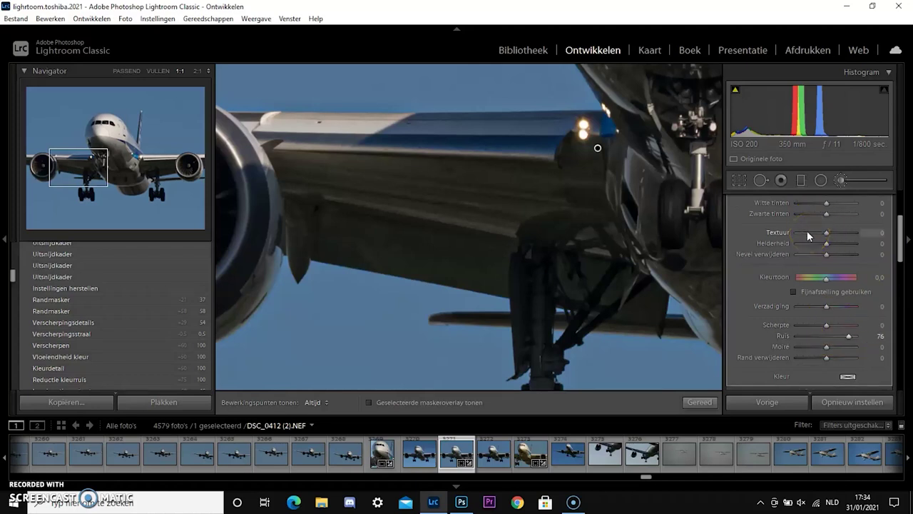
drag(804, 232, 802, 231)
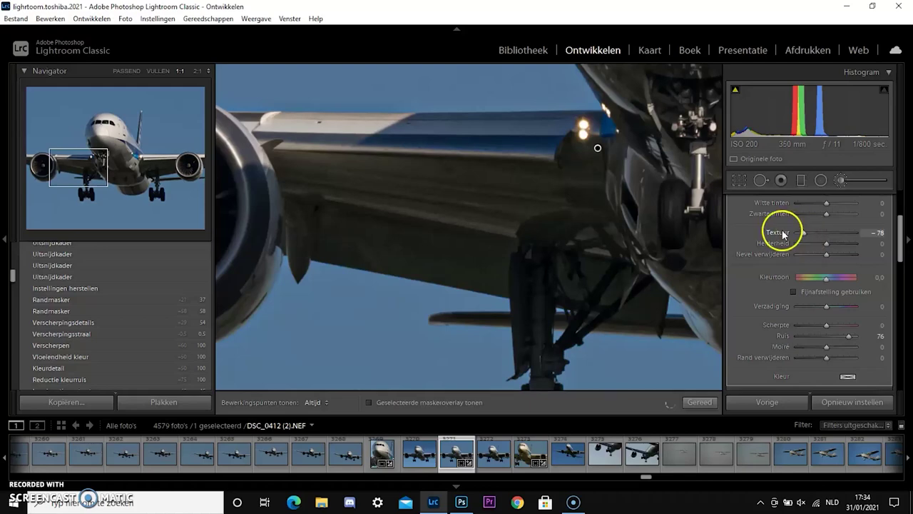
Step: Try to brush the adjustment onto the underside of the wing on the photo's right
click(76, 156)
drag(105, 177, 176, 174)
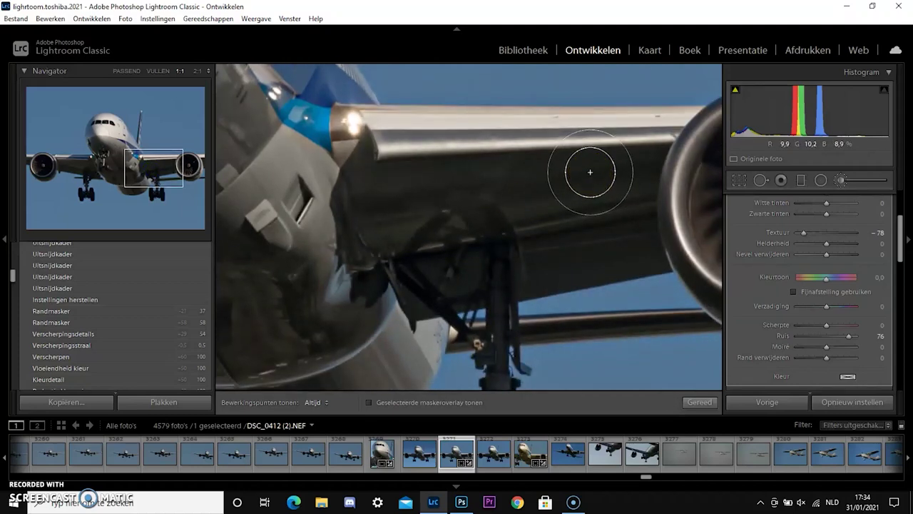
key(h)
mouse_move(592, 163)
mouse_down()
mouse_move(640, 156)
mouse_move(472, 175)
mouse_up()
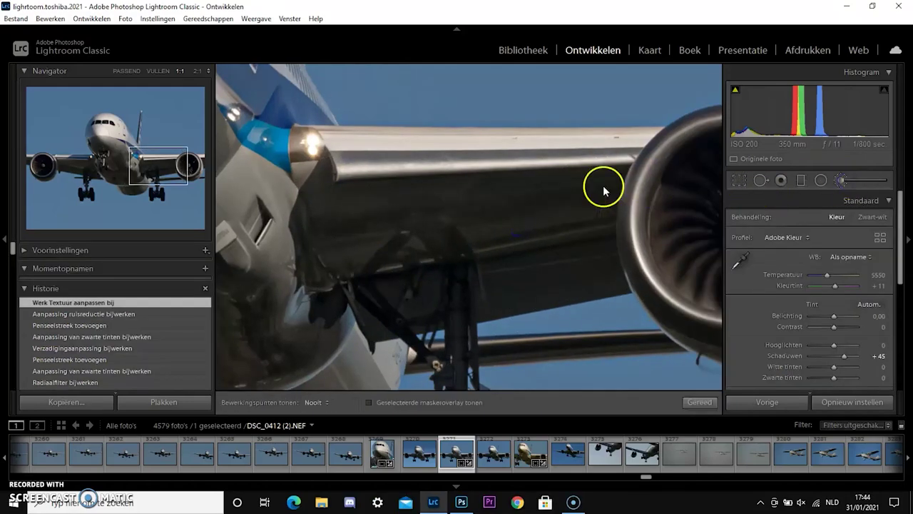
Step: Examine the smoothed underside of the wing on the photo's left at 1:1
drag(165, 167, 93, 165)
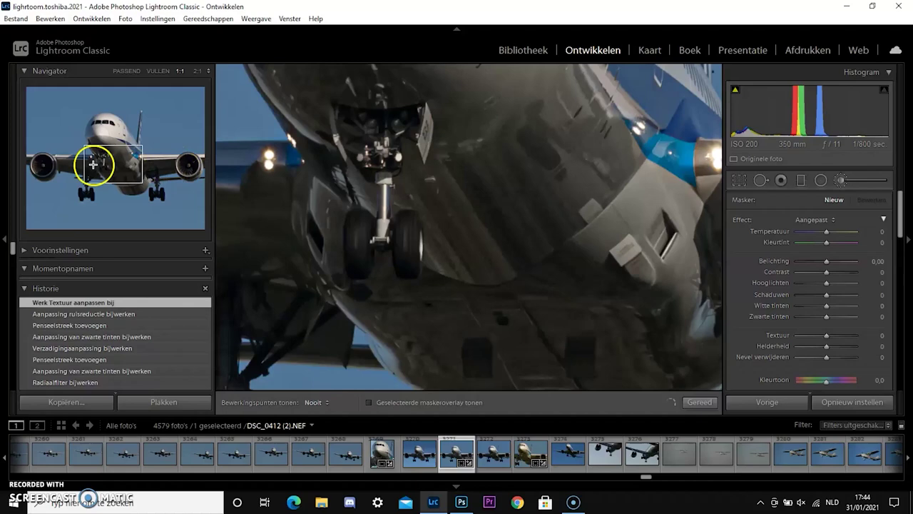
click(77, 162)
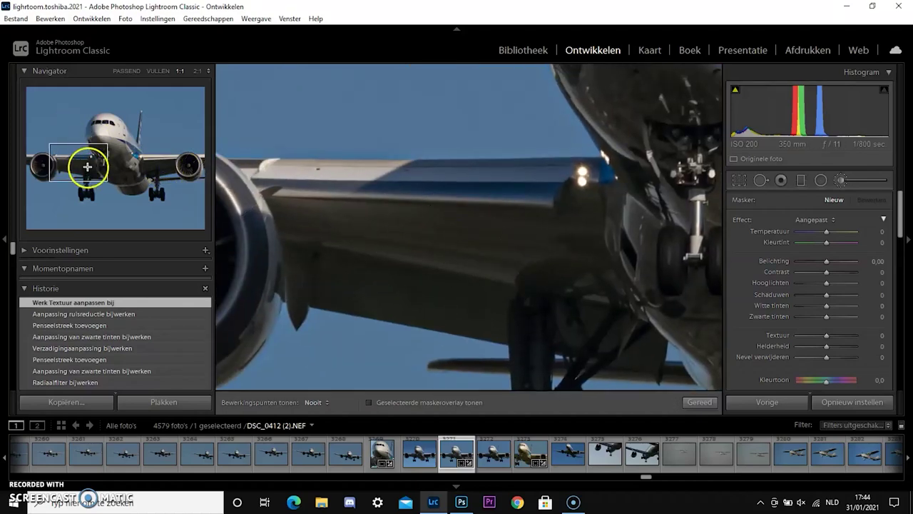
click(83, 162)
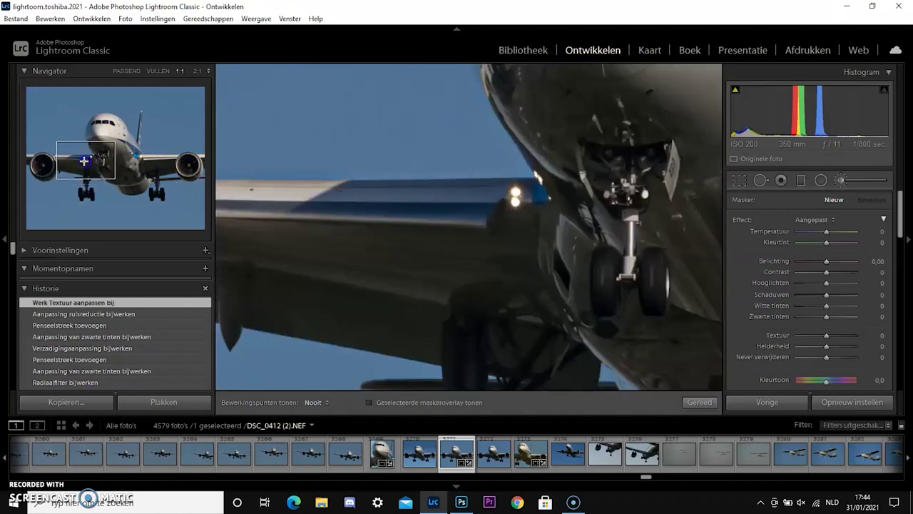
drag(84, 161, 77, 167)
Step: Brush a new adjustment over the underside of the photo's right wing and set its Texture to −69 and Noise to 65
click(158, 168)
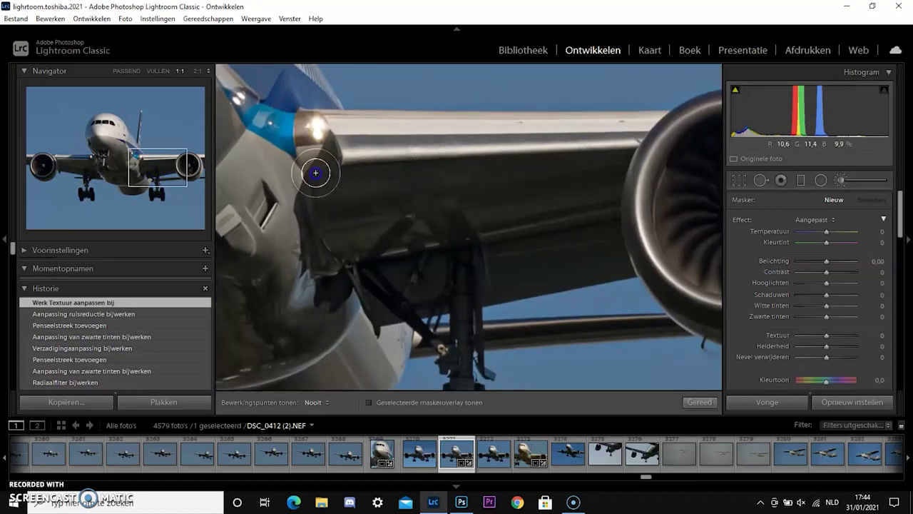
click(331, 261)
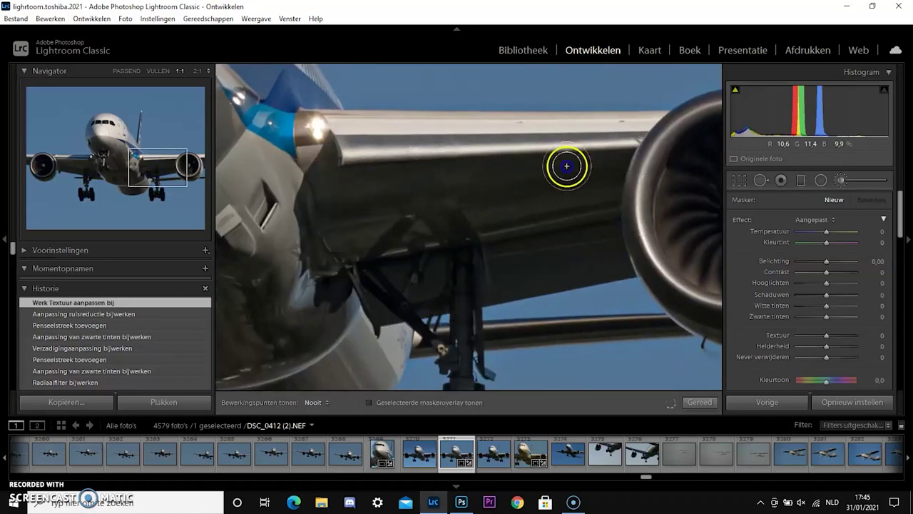
drag(827, 335, 812, 340)
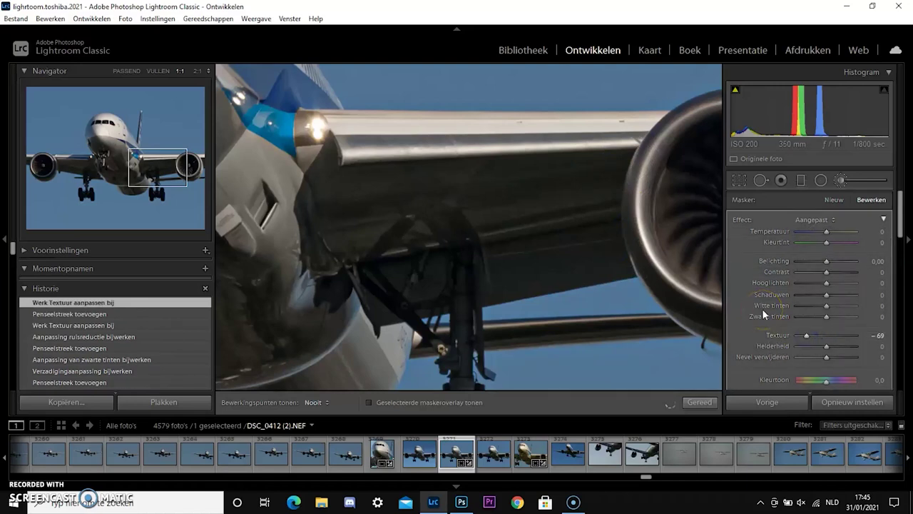
scroll(897, 260, down, 1)
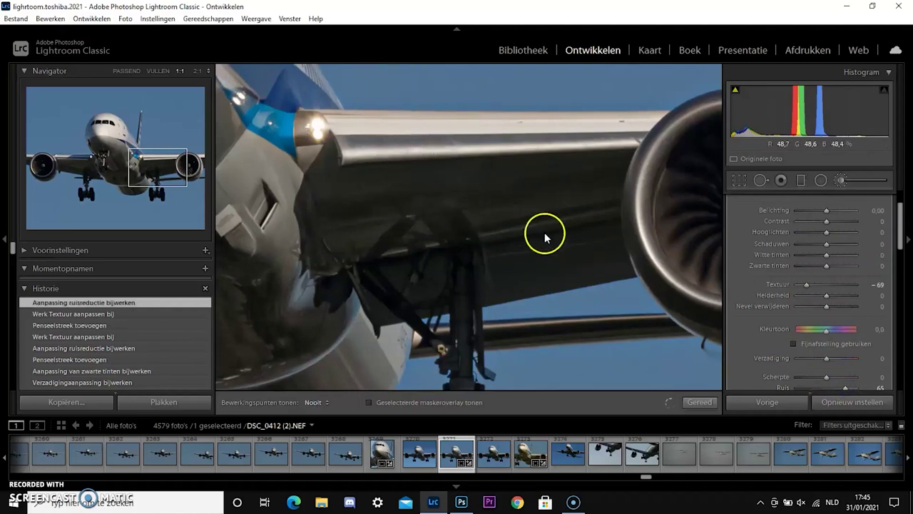
Step: Add more brush strokes with a larger brush across the right wing's underside between fuselage and engine, and finish the brush adjustment
click(400, 155)
click(439, 213)
right_click(431, 227)
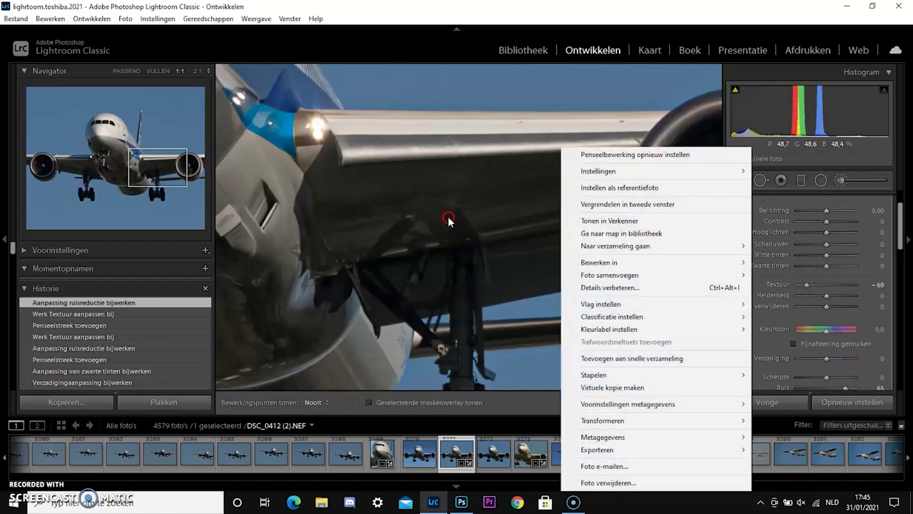
right_click(444, 226)
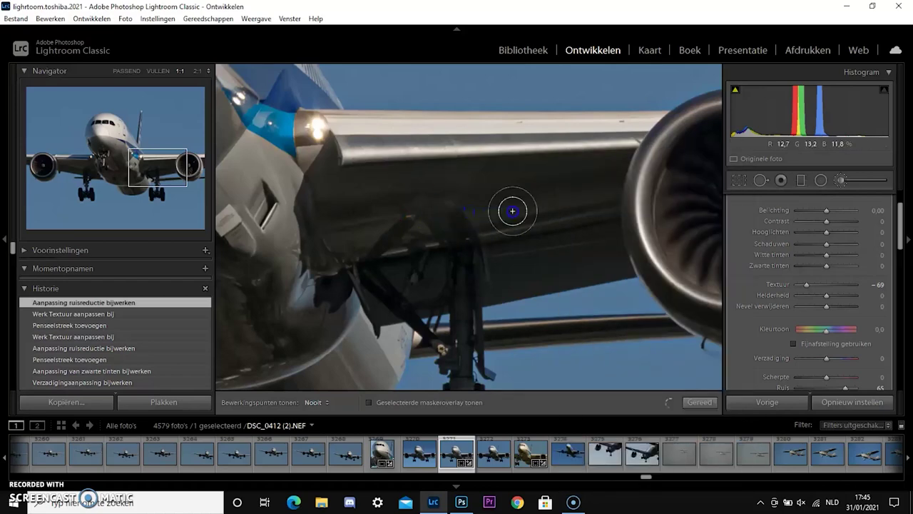
click(512, 210)
scroll(522, 210, up, 3)
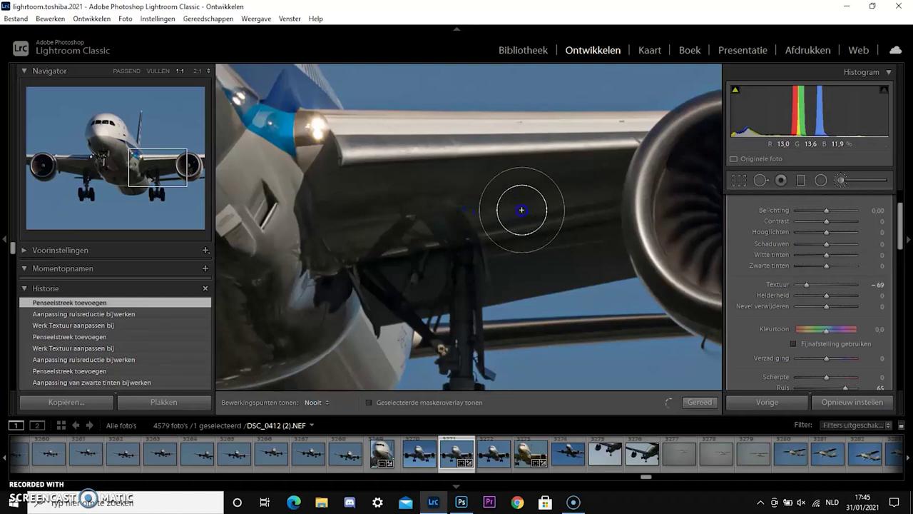
click(580, 225)
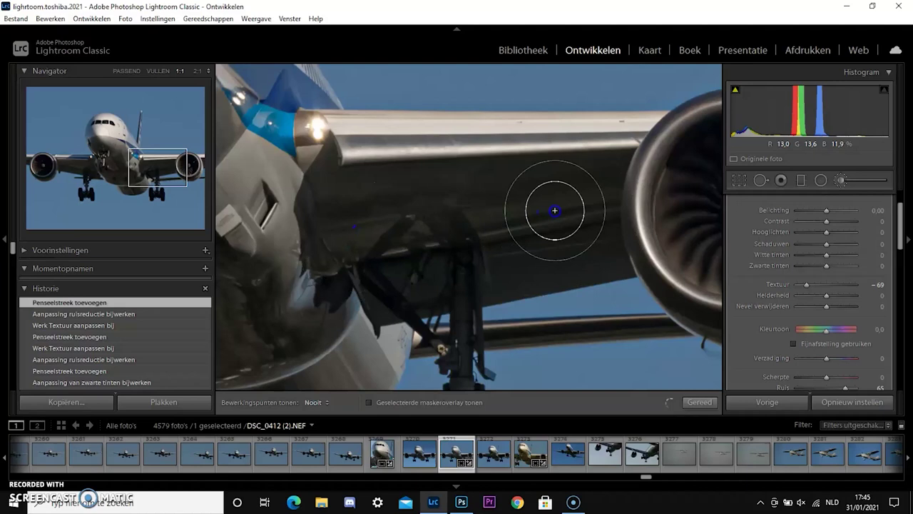
click(374, 227)
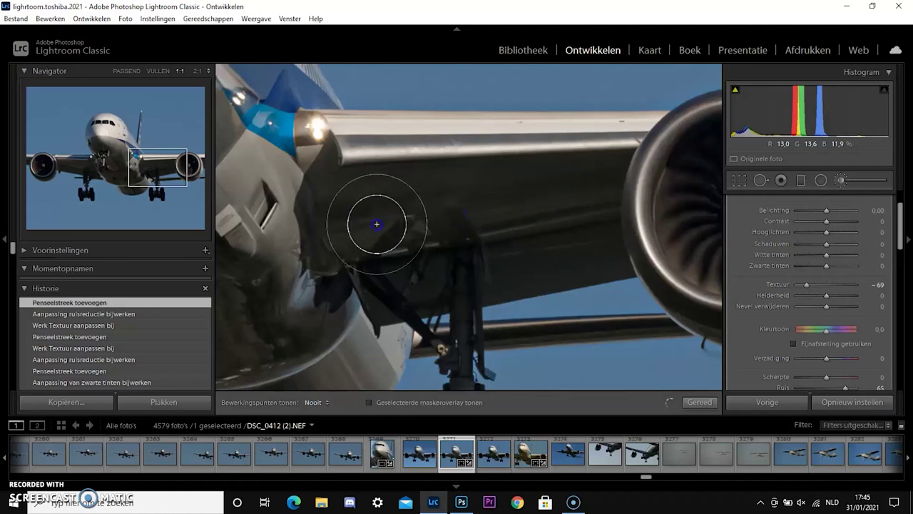
click(381, 228)
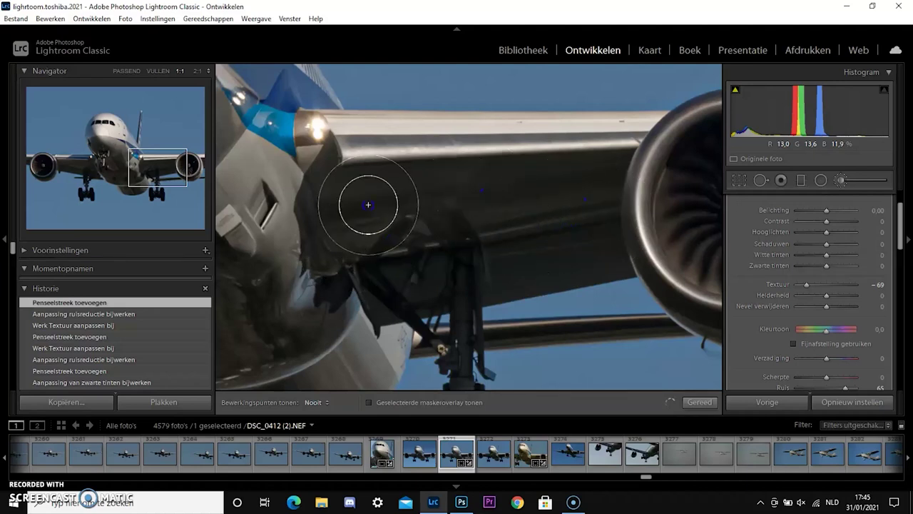
click(387, 250)
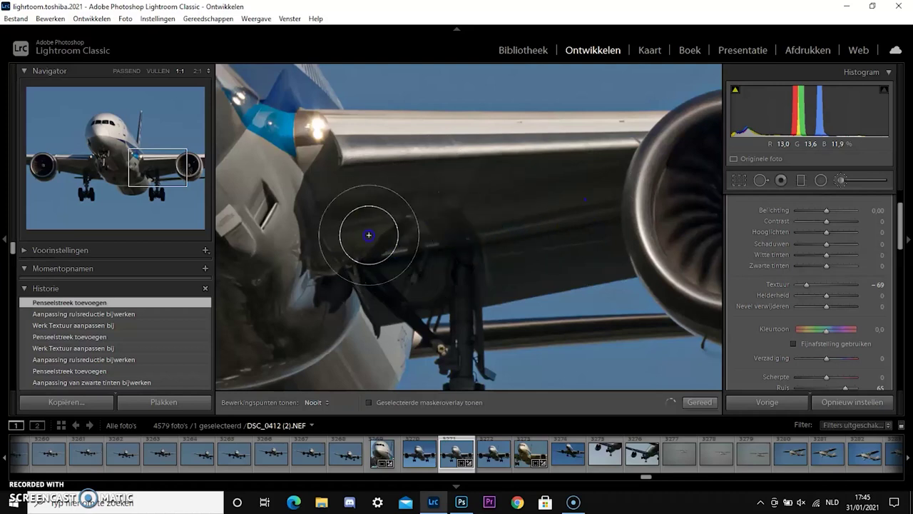
click(535, 203)
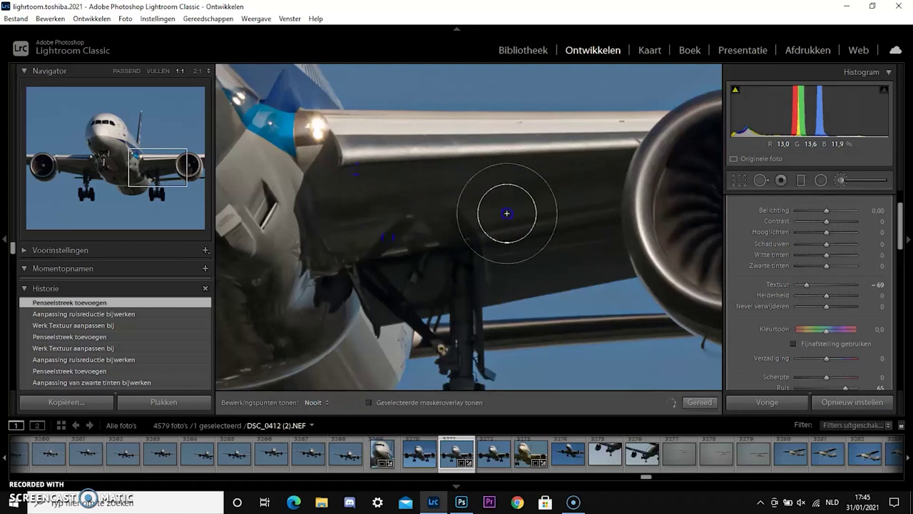
click(702, 404)
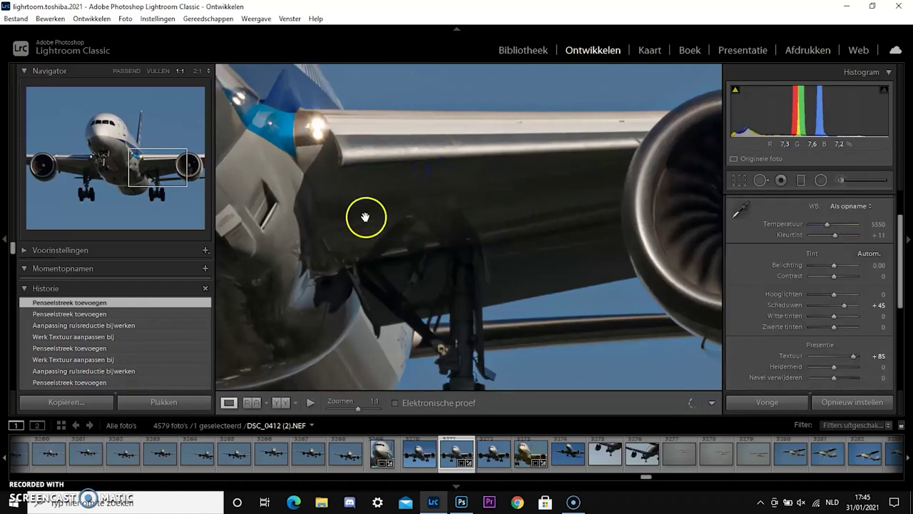
Step: Export the whole photo to the Naamloze export folder as an uncompressed 16-bit TIFF in Adobe RGB (1998), using a unique file name
click(377, 195)
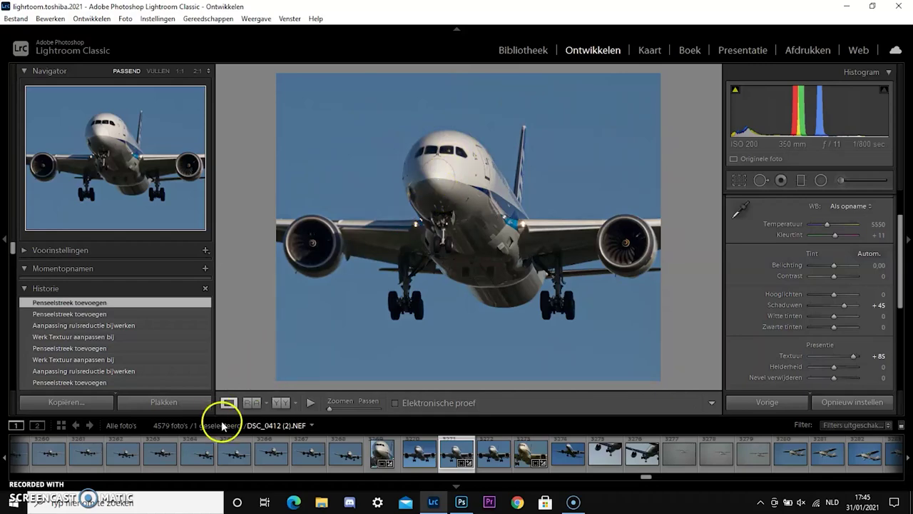
right_click(434, 220)
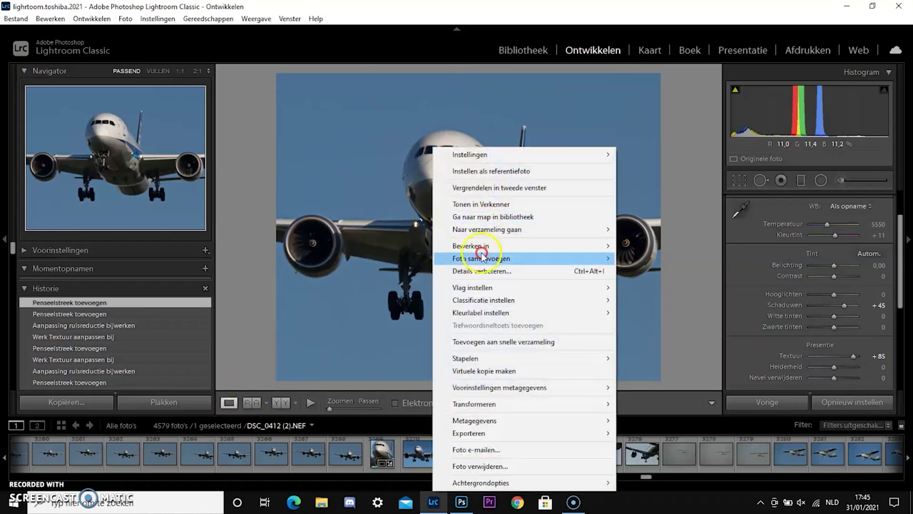
click(483, 433)
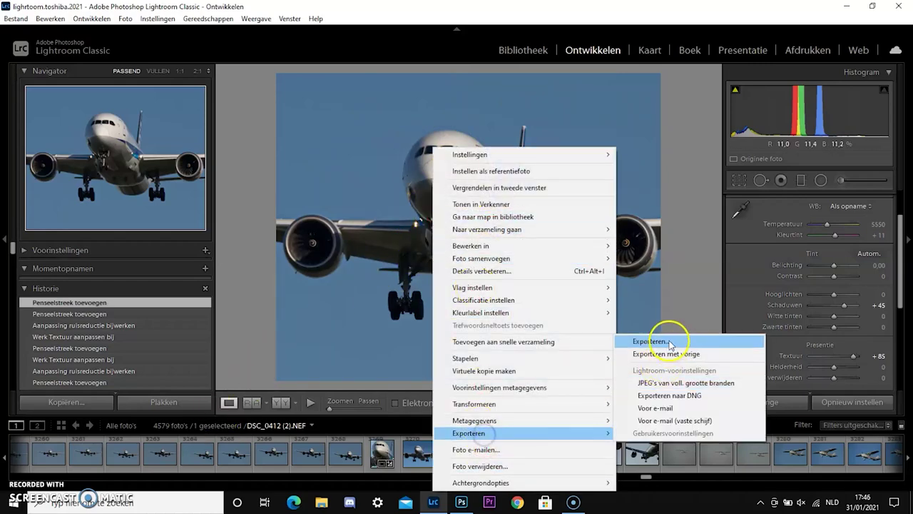
click(671, 342)
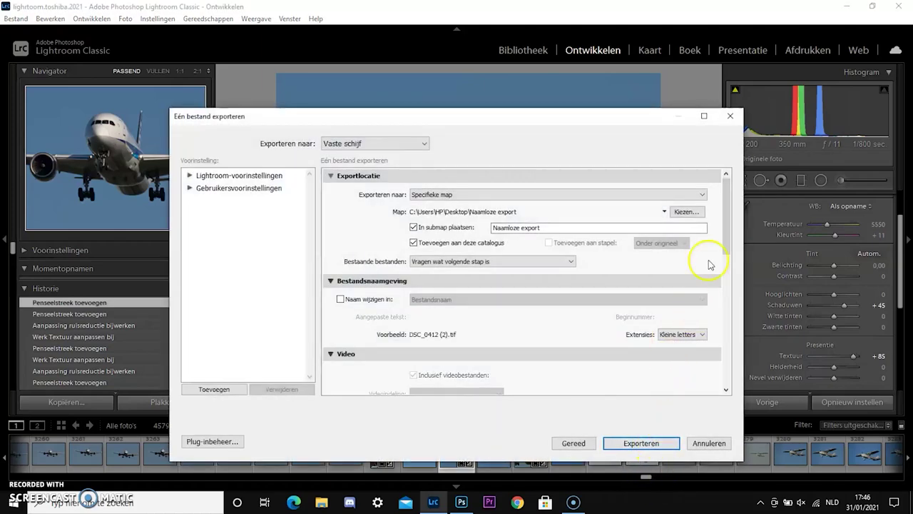
scroll(726, 233, down, 3)
drag(727, 233, 728, 281)
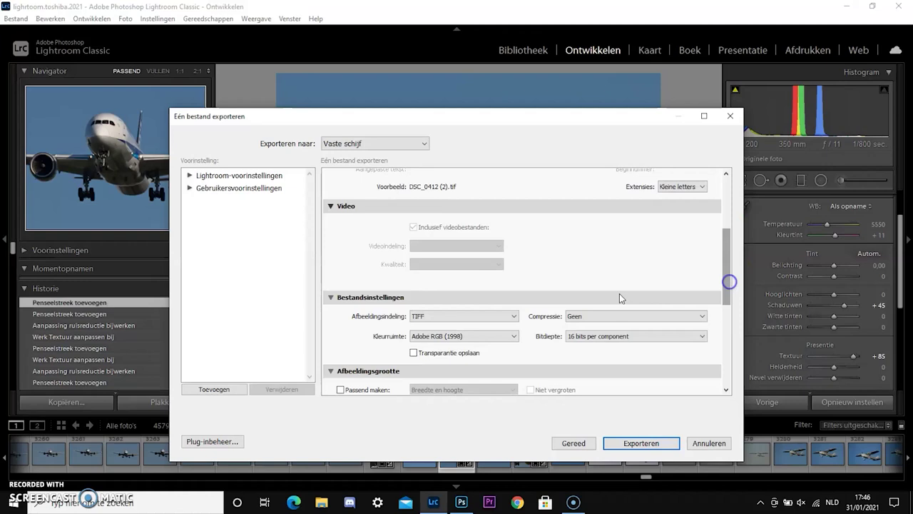
click(505, 316)
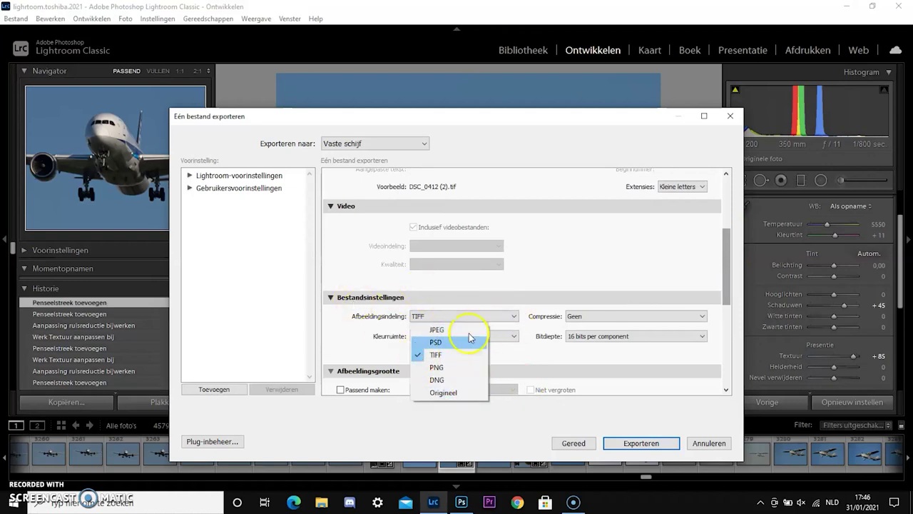
click(446, 354)
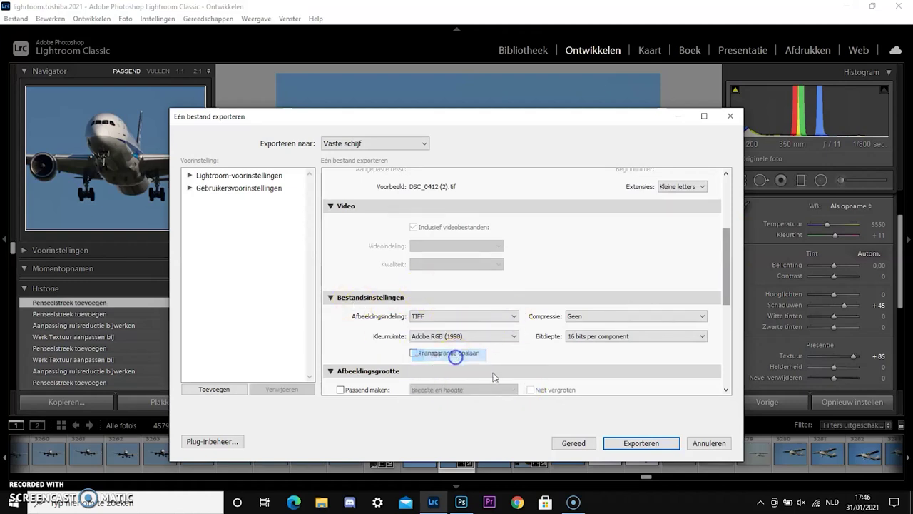
click(671, 444)
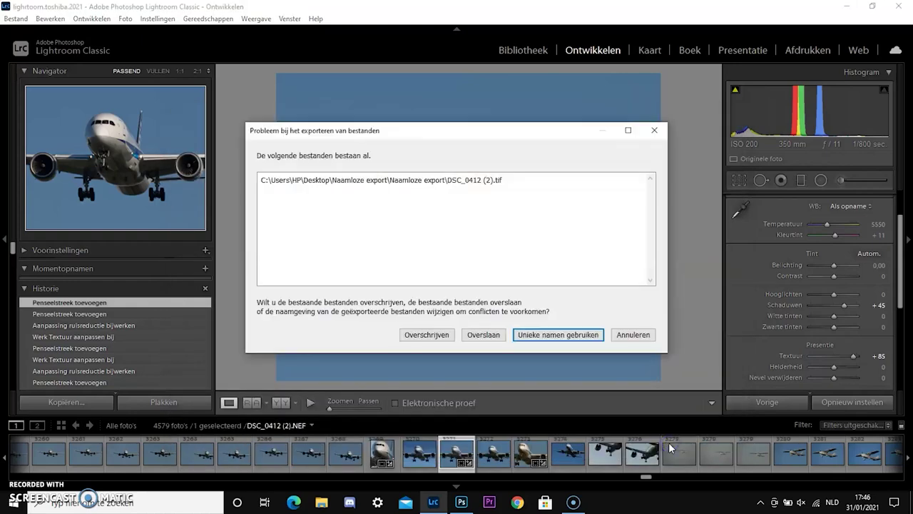
click(577, 335)
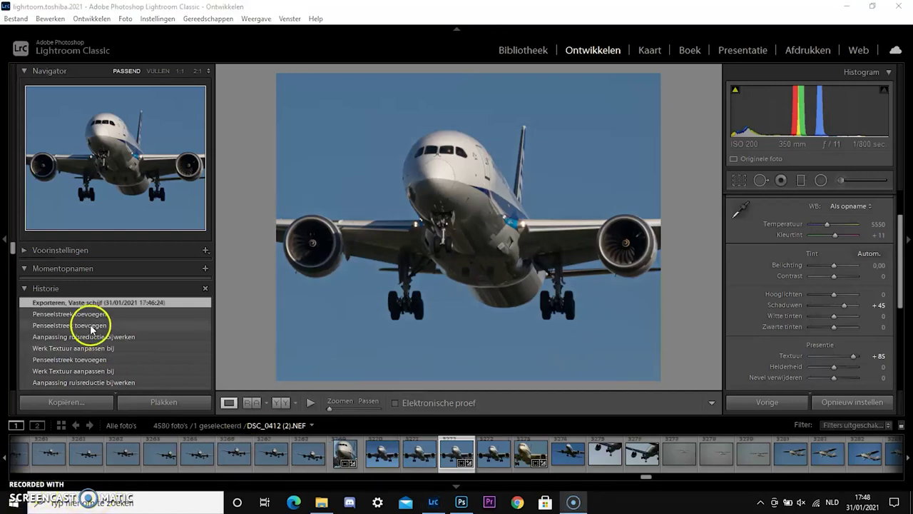
Step: Return the photo to its Vloeiende luminantie 50 history state and set the white balance temperature to 5300
drag(13, 244, 12, 272)
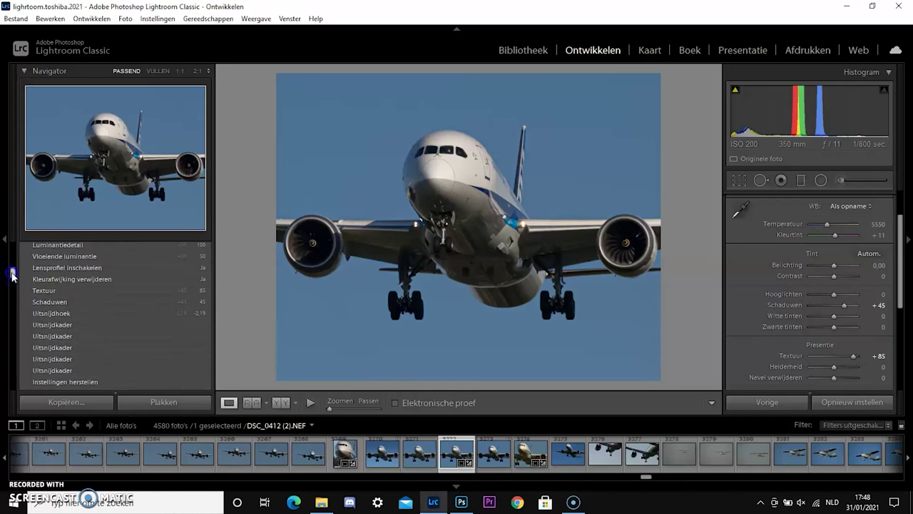
scroll(12, 277, up, 3)
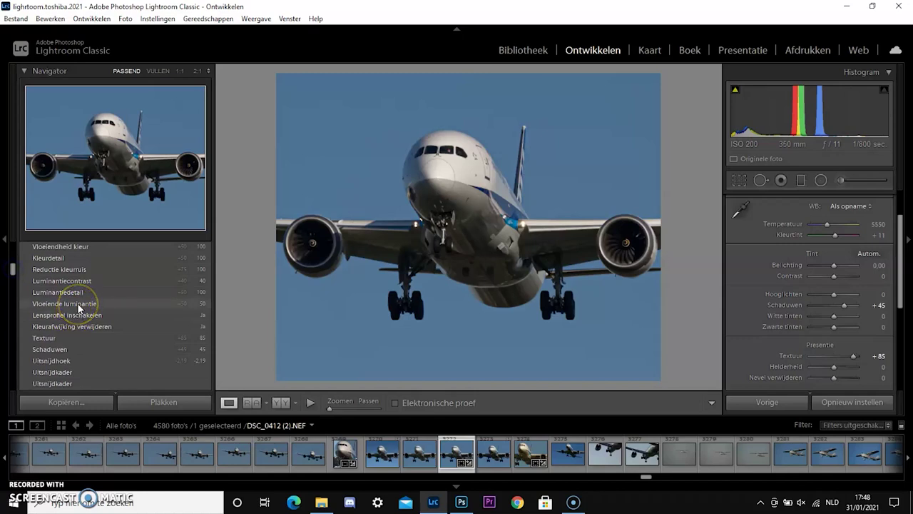
click(78, 305)
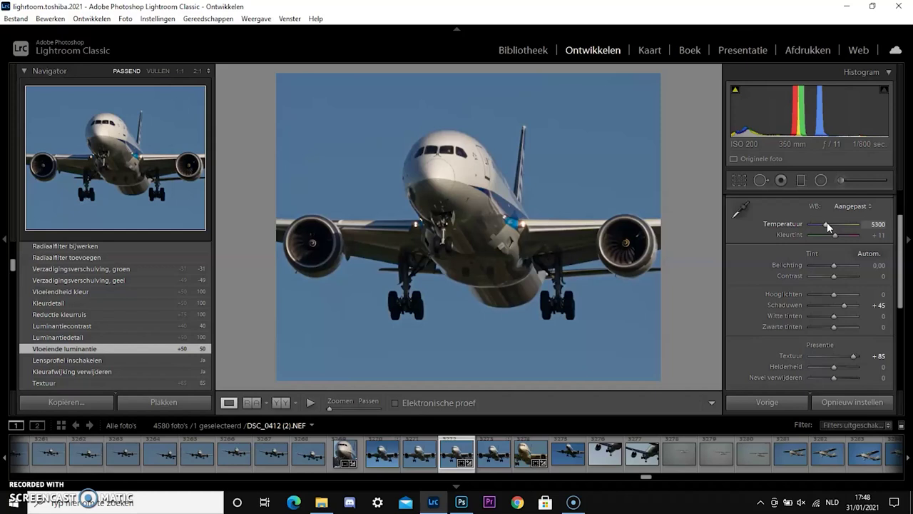
key(ctrl+z)
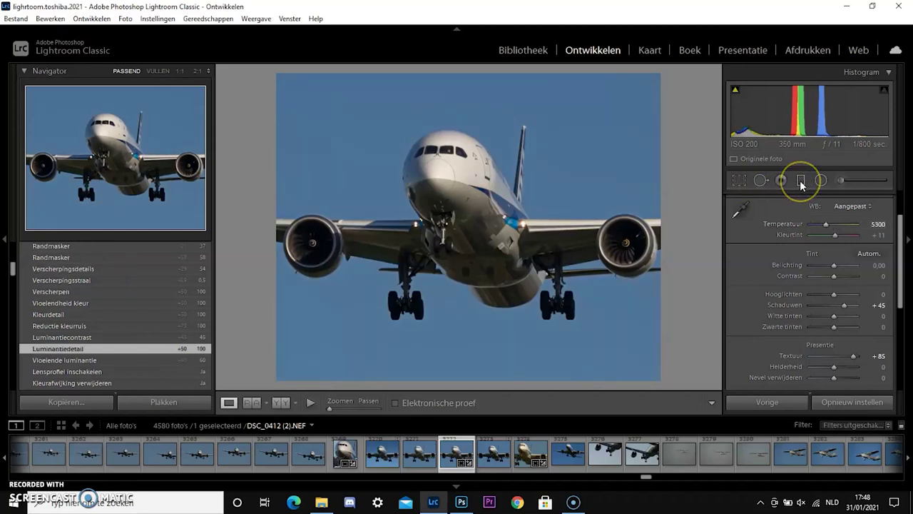
Step: Draw a horizontal graduated filter from the photo's top edge downward, with its centre line across the wings
click(799, 181)
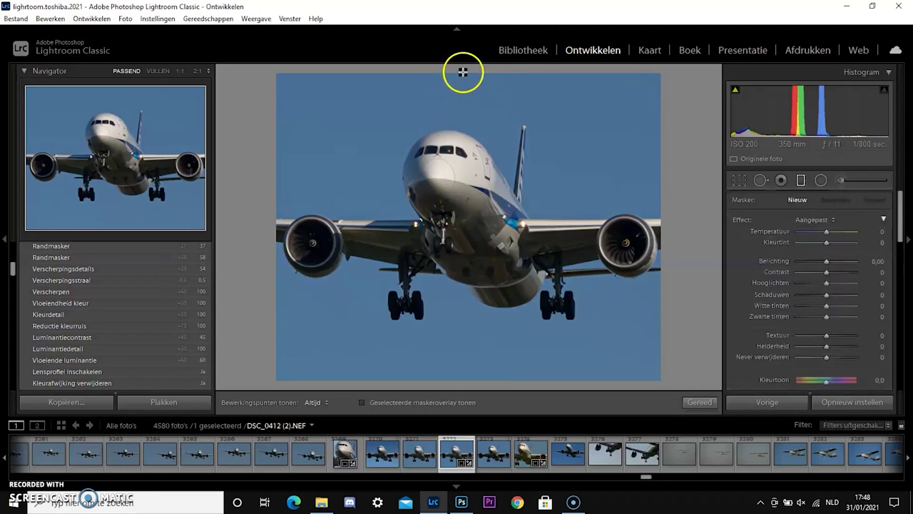
drag(459, 300, 462, 350)
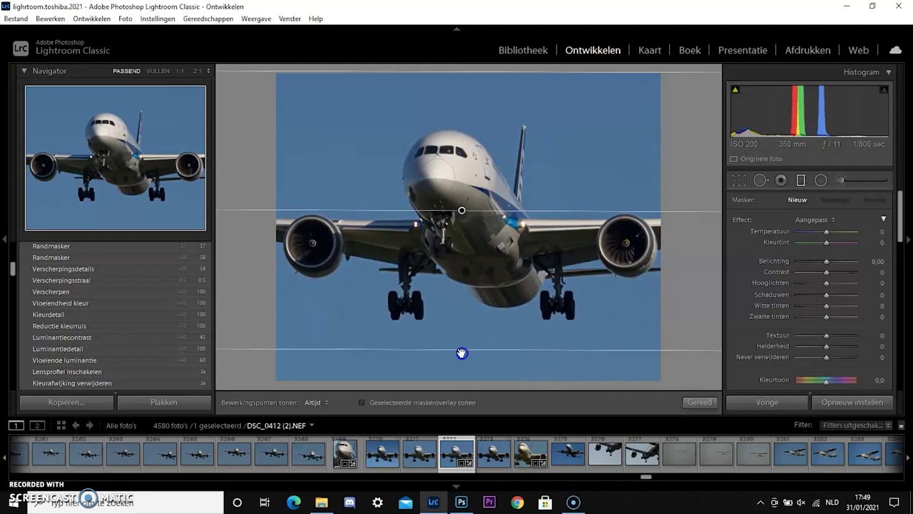
drag(463, 425, 464, 407)
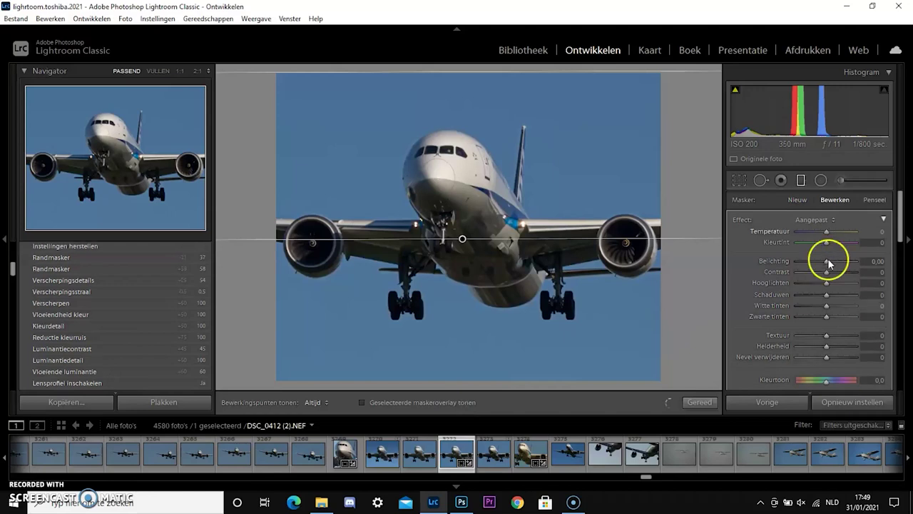
Step: Set the upper graduated filter's Temperature to −9, Exposure to −0.40 and Texture to −100
click(827, 232)
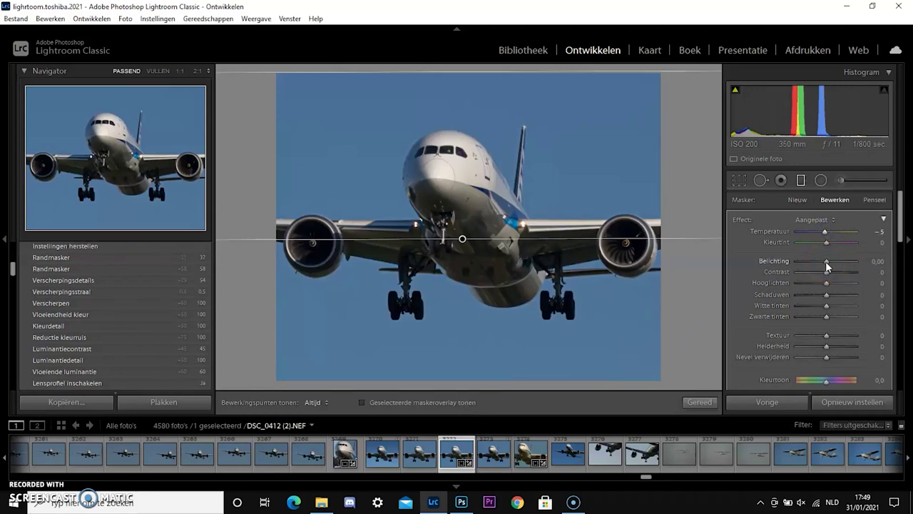
drag(827, 265, 826, 266)
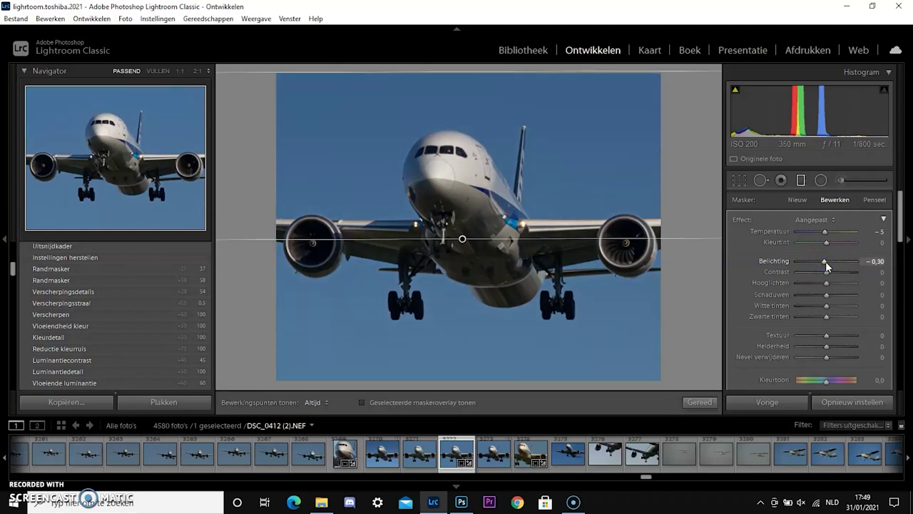
click(825, 262)
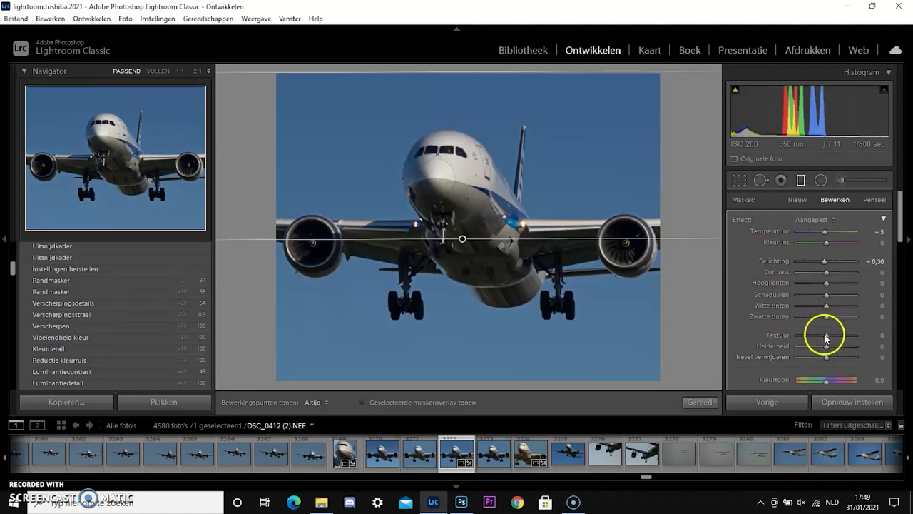
drag(827, 338, 714, 346)
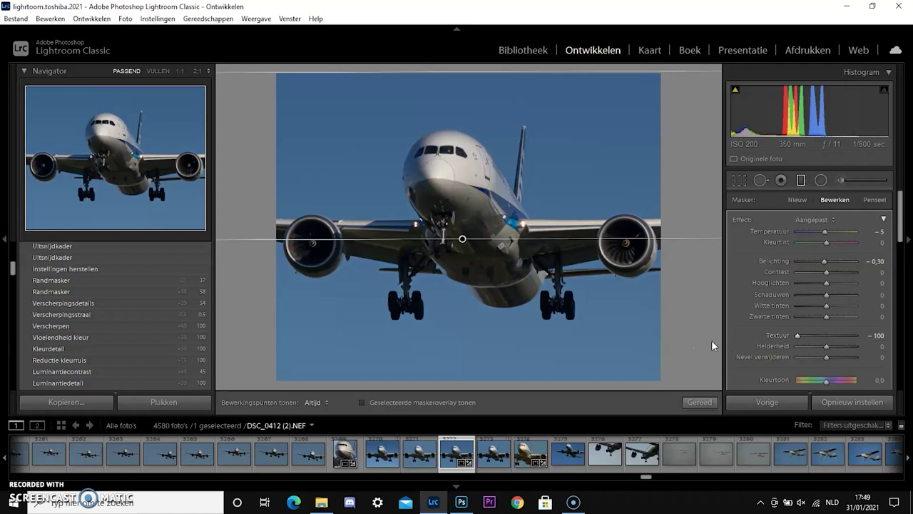
click(712, 340)
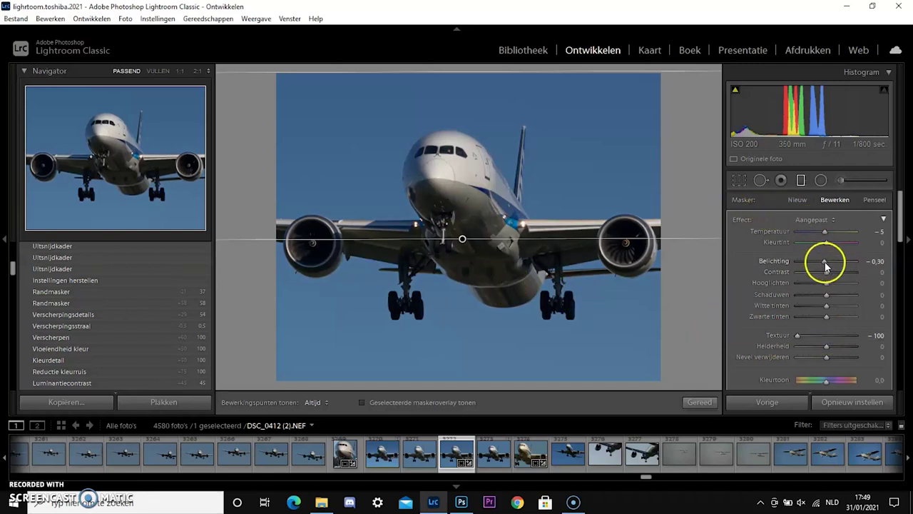
click(826, 232)
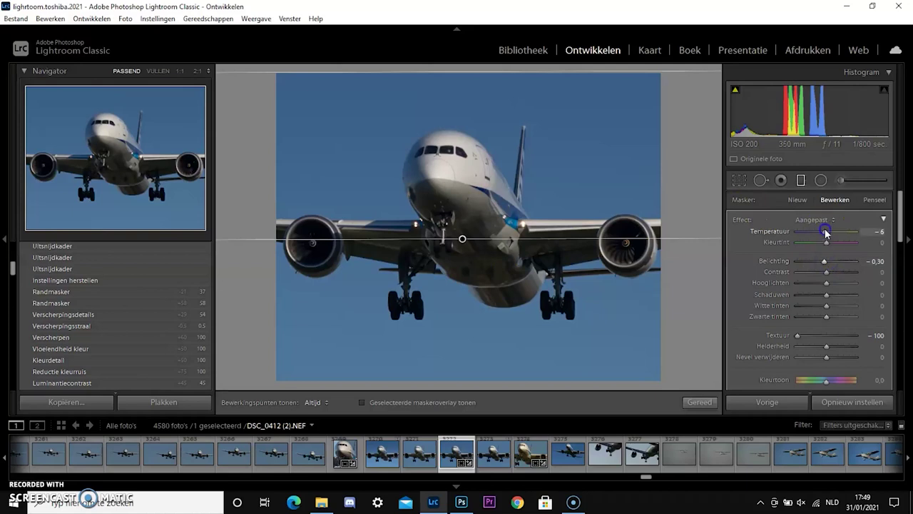
drag(826, 232, 824, 262)
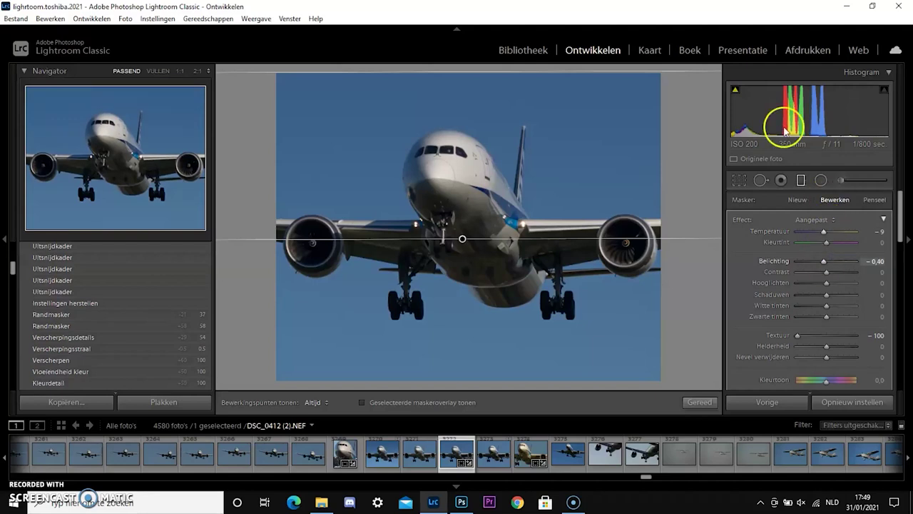
Step: Add a new graduated filter running upward from the photo's bottom edge, with its centre line just below the airplane's nose
click(807, 203)
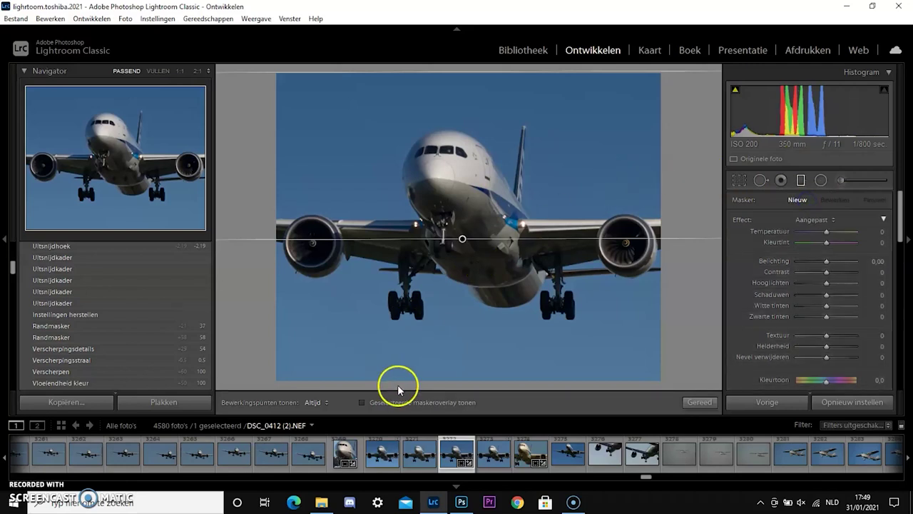
click(423, 188)
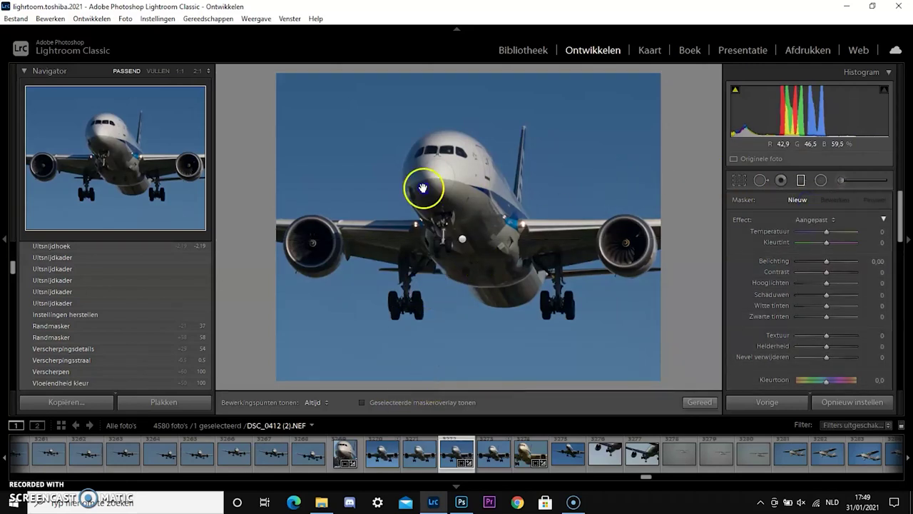
drag(441, 25, 432, 1)
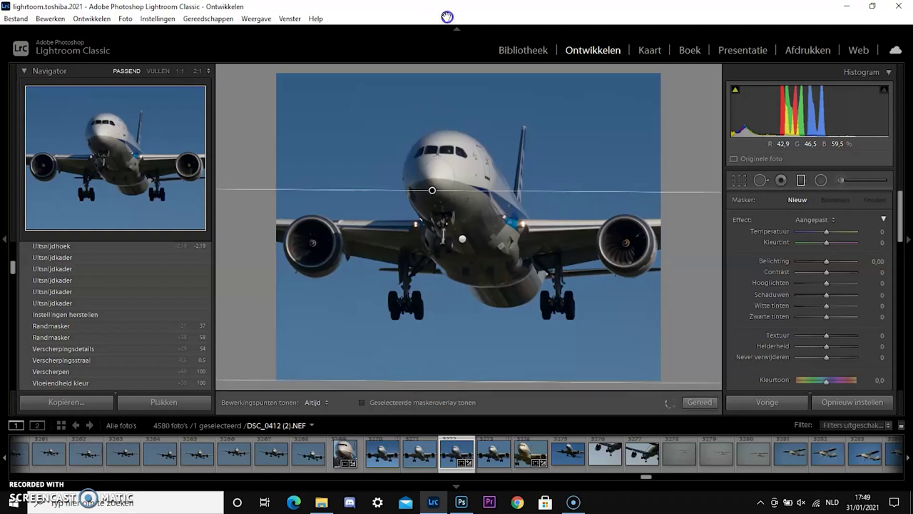
Step: Set the lower graduated filter's Temperature to −5 and Exposure to 0.80
click(824, 230)
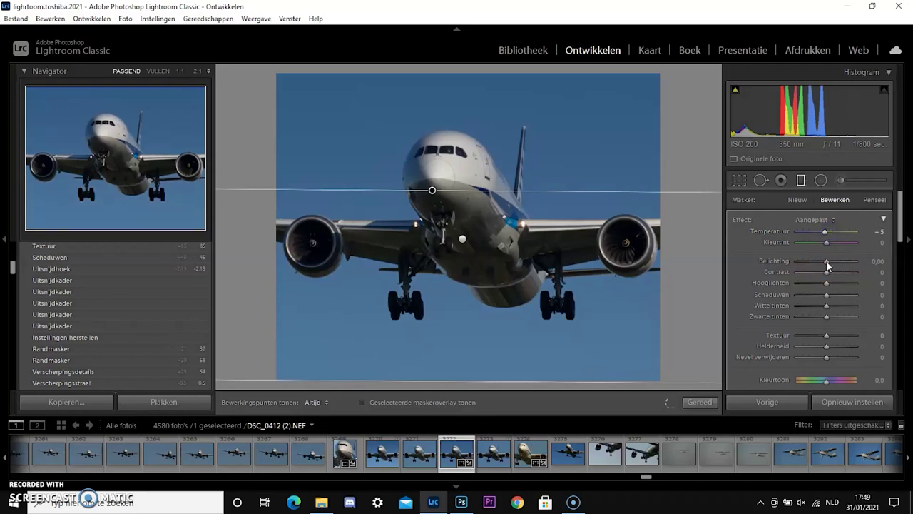
drag(826, 263, 828, 264)
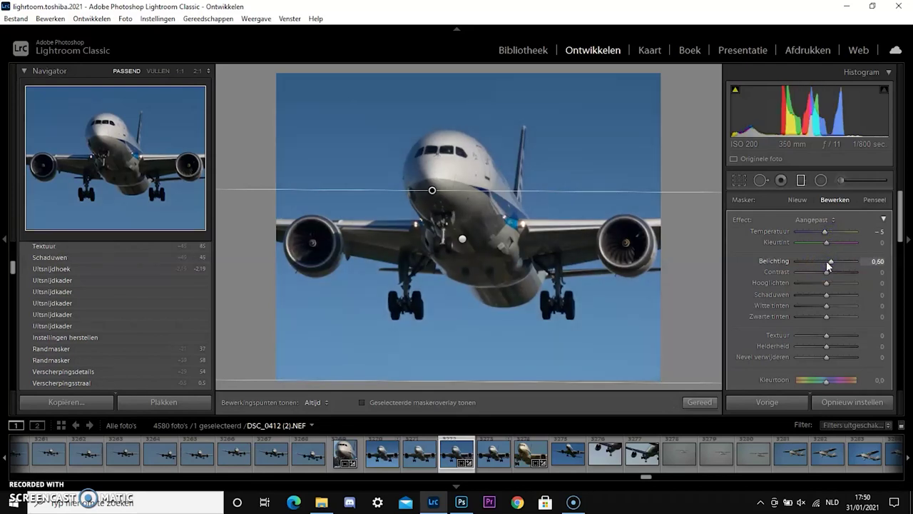
key(Up)
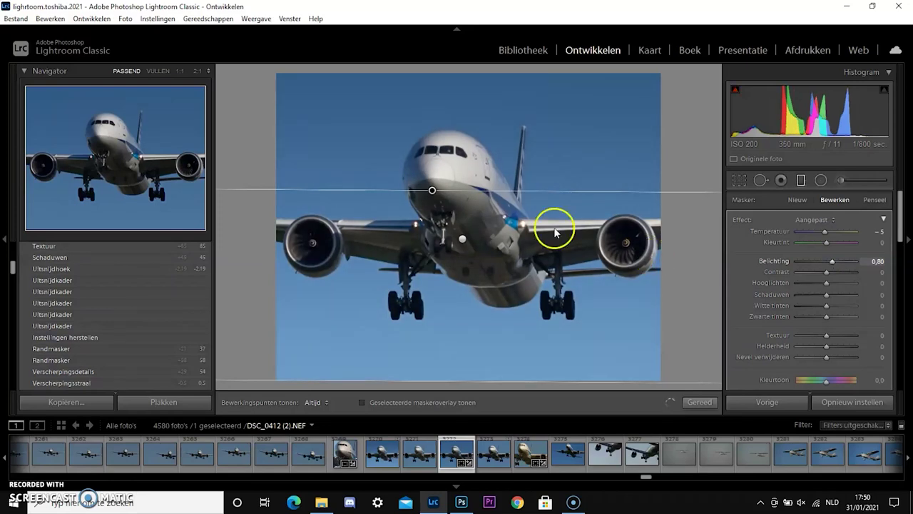
Step: Move the lower graduated filter slightly upward so its centre sits on the airplane's nose, and finish the filter adjustment
click(433, 193)
drag(433, 178, 431, 172)
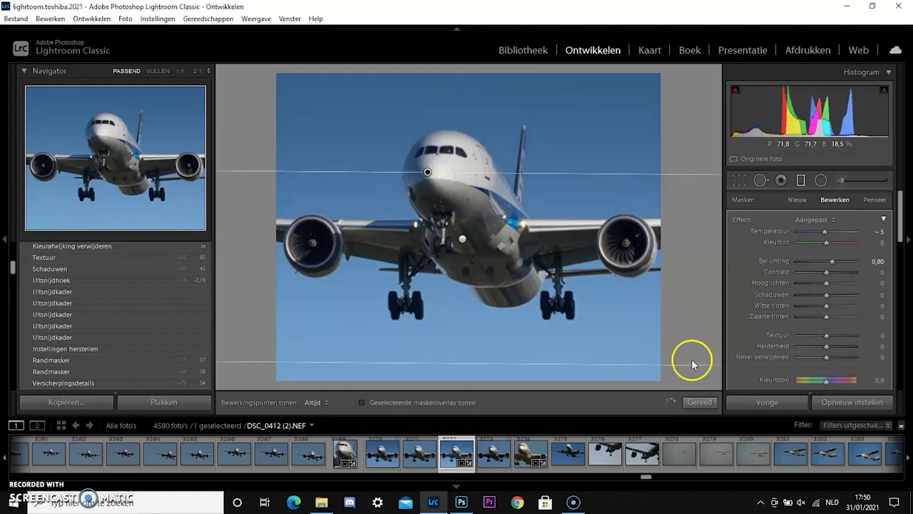
click(700, 402)
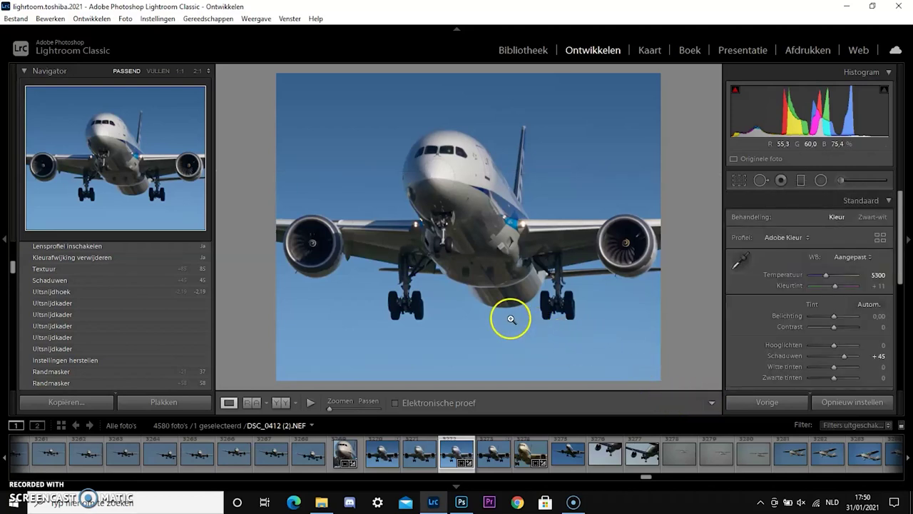
click(477, 294)
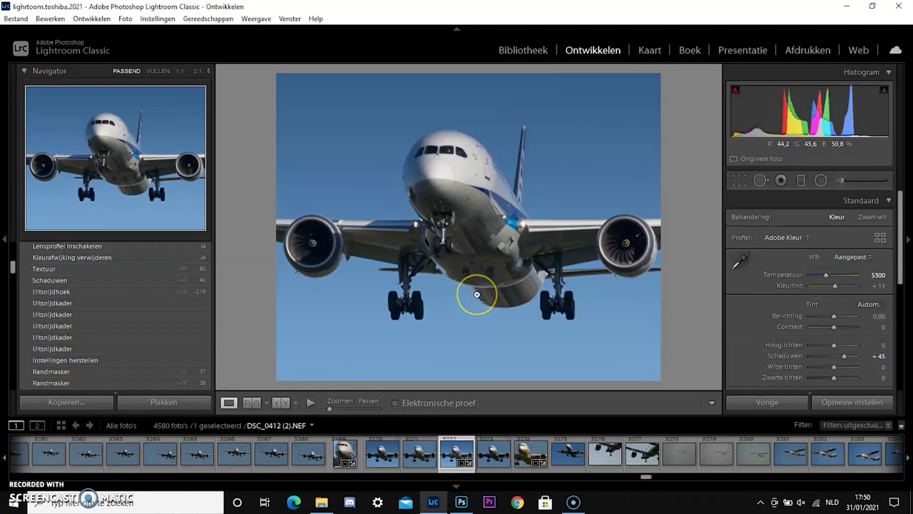
Step: Export the edited airplane photo to the hard disk with TIFF as the image format
right_click(447, 170)
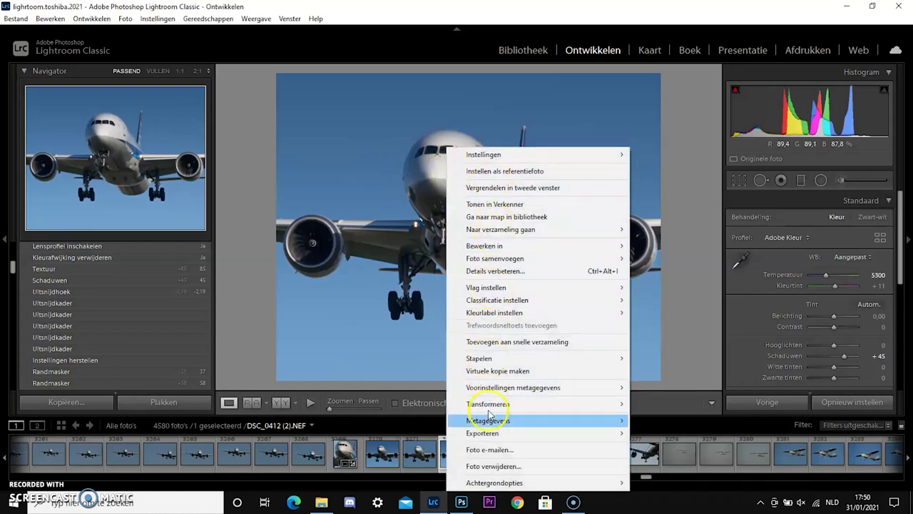
mouse_move(489, 437)
click(670, 339)
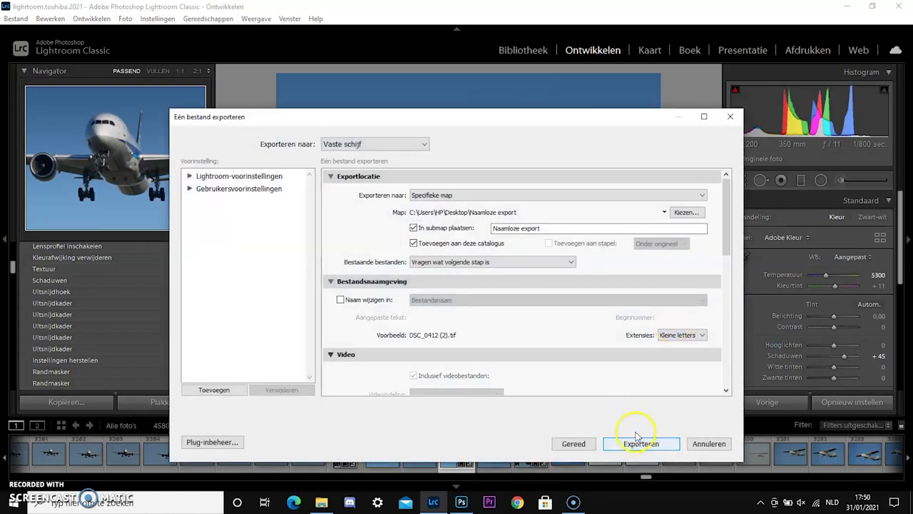
drag(727, 233, 726, 278)
click(466, 321)
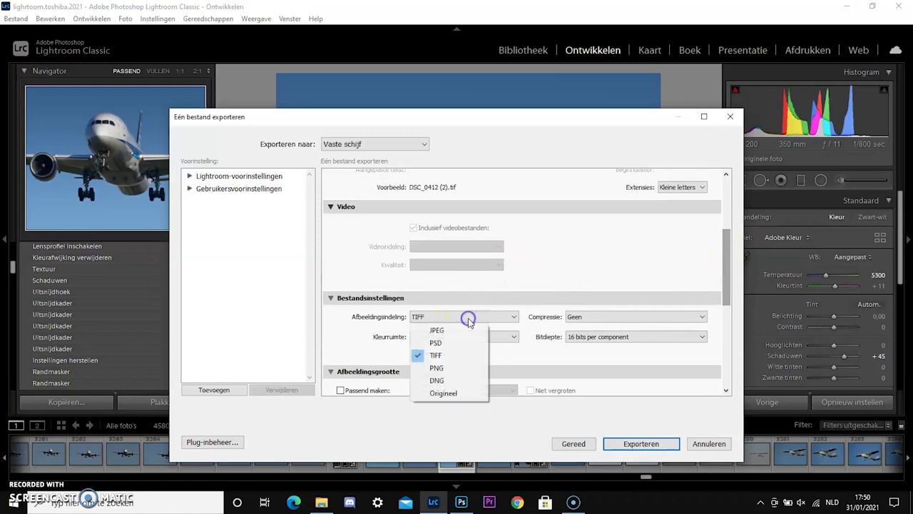
click(435, 356)
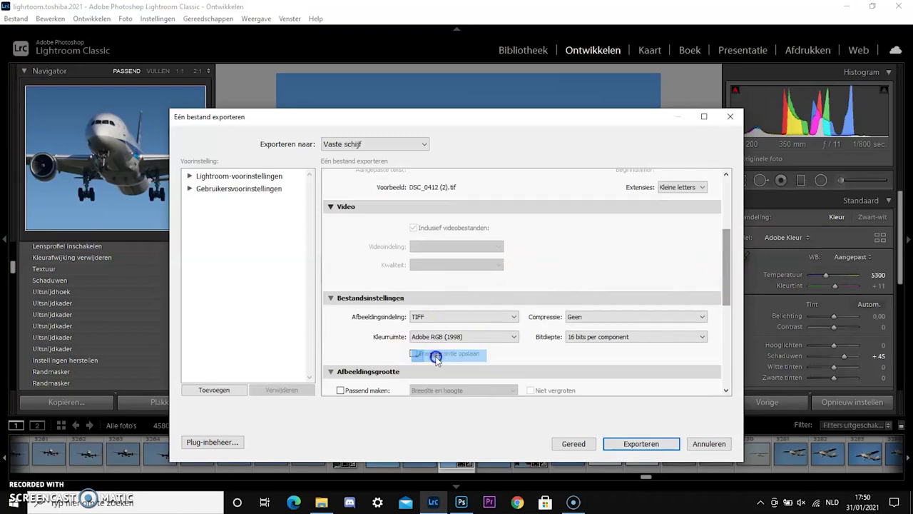
click(648, 443)
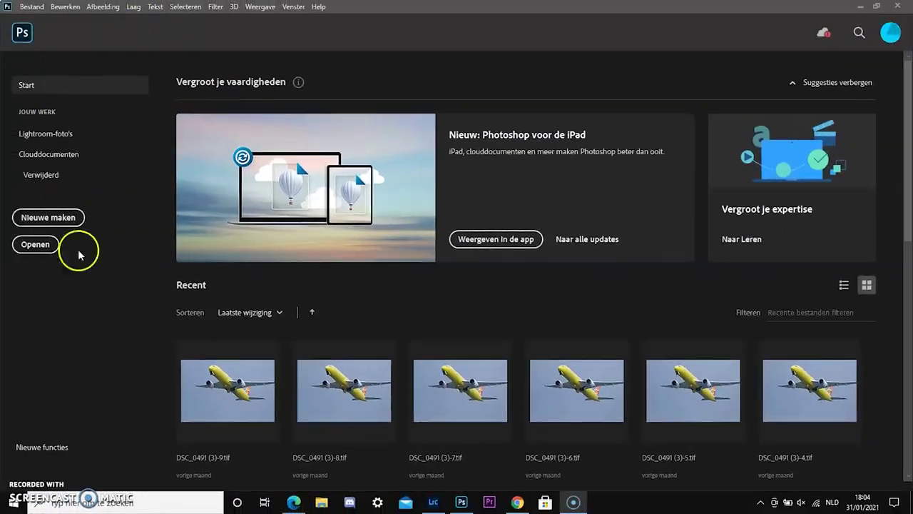
Step: Switch to Photoshop and load DSC_0412 (2).tif and DSC_0412 (2)-3.tif into one document as a stack of layers
click(36, 8)
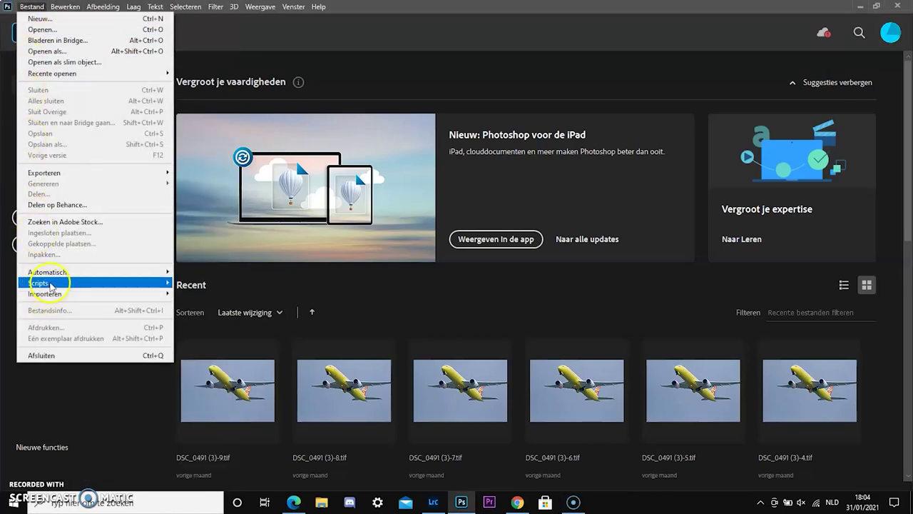
mouse_move(78, 286)
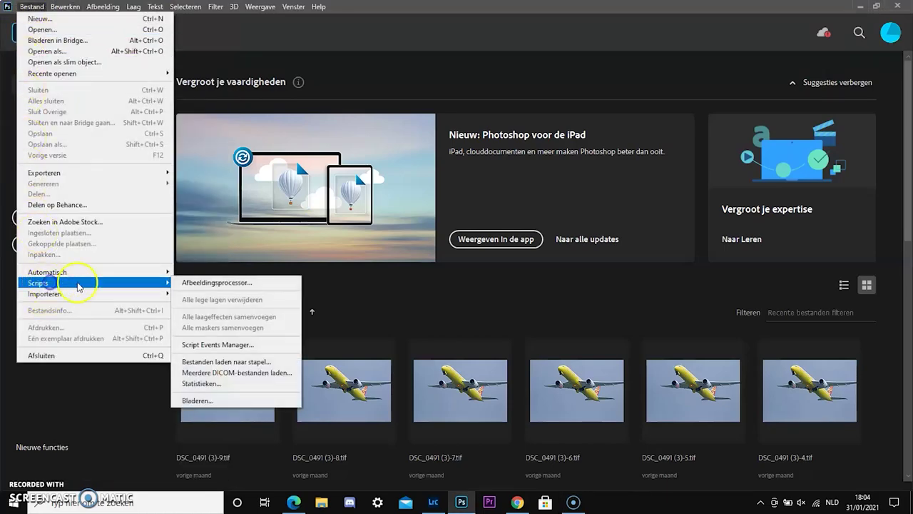
click(220, 363)
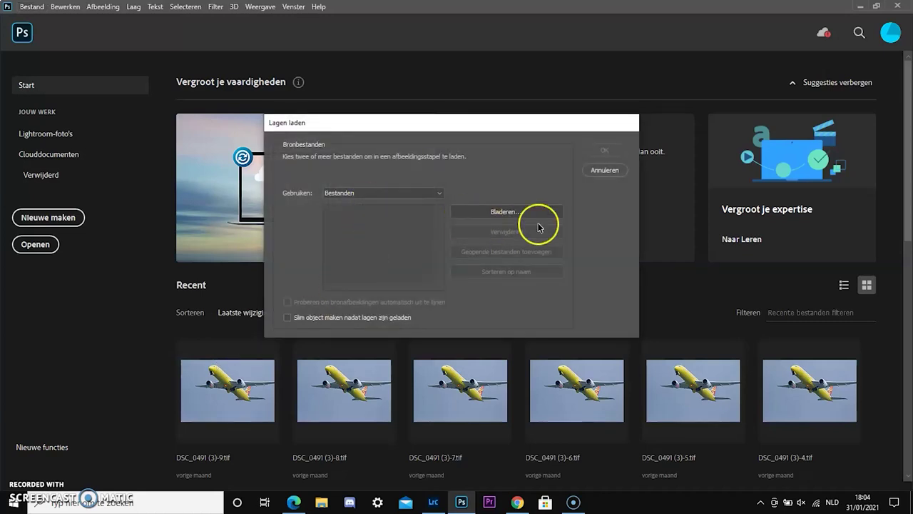
click(559, 215)
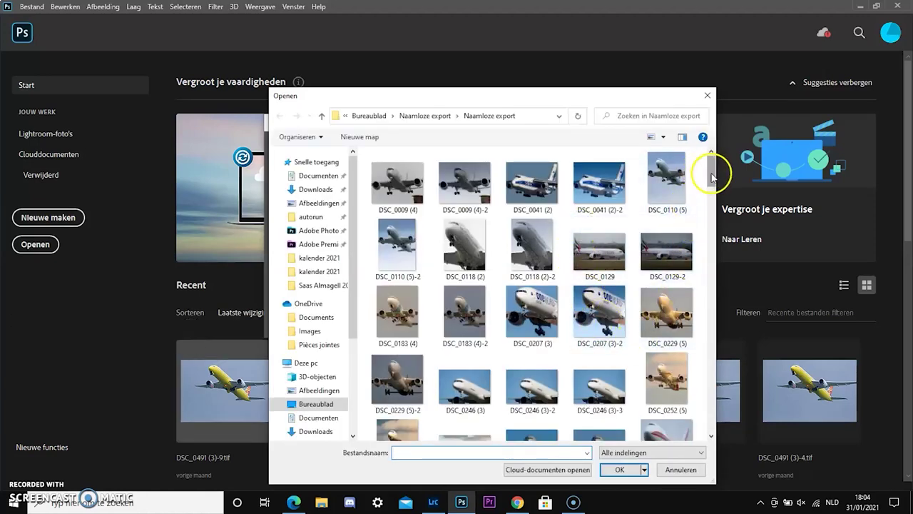
drag(711, 177, 711, 199)
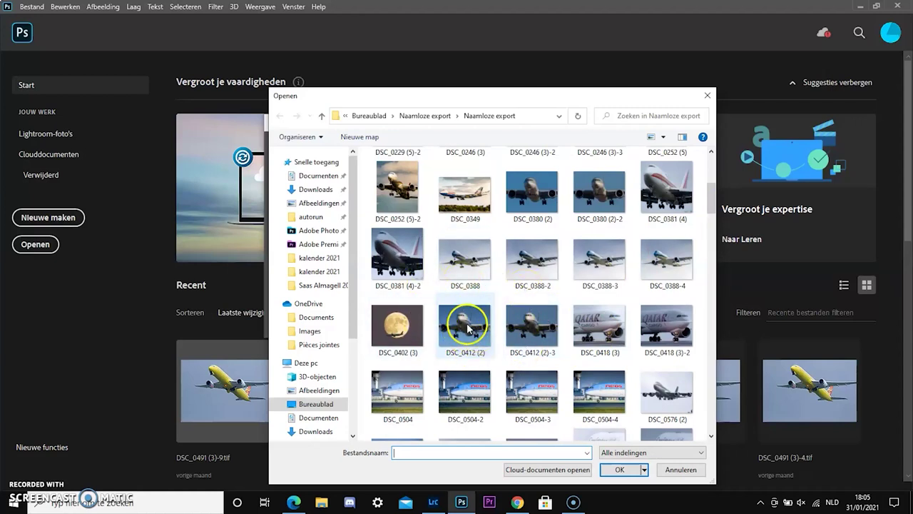
ctrl+click(532, 326)
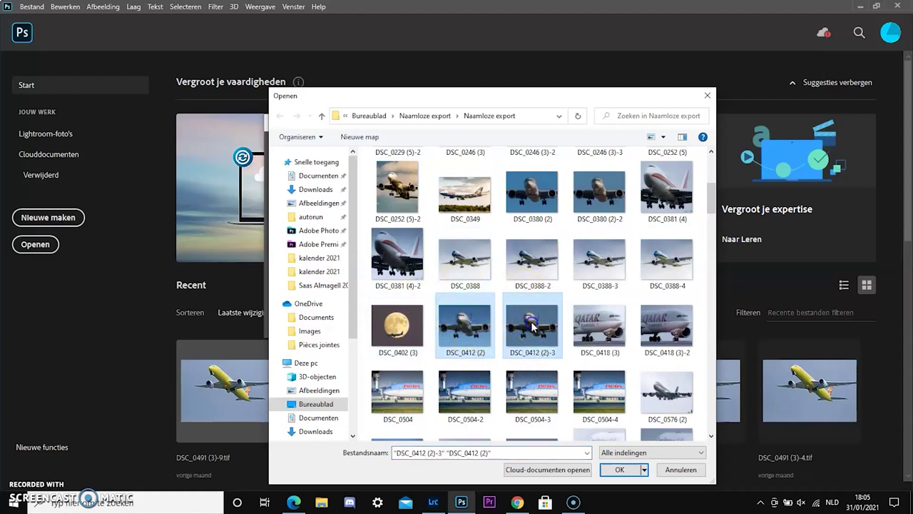
click(626, 469)
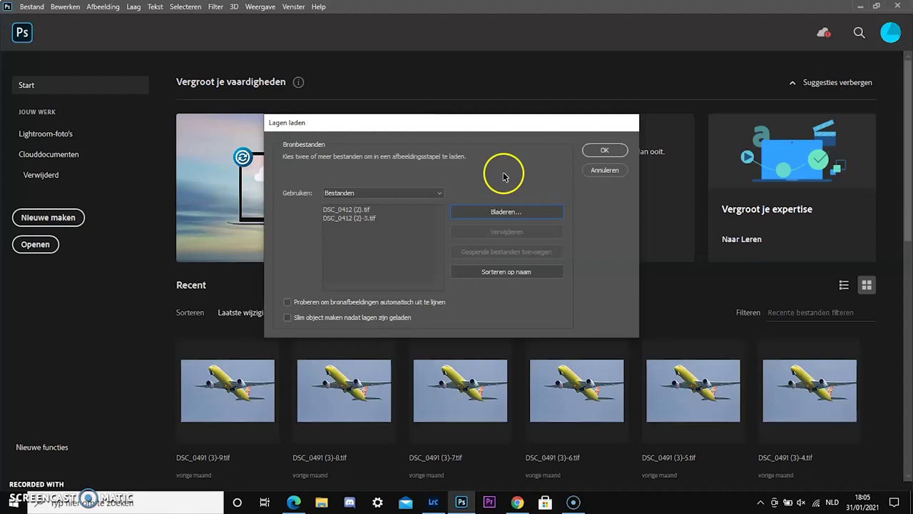
click(605, 151)
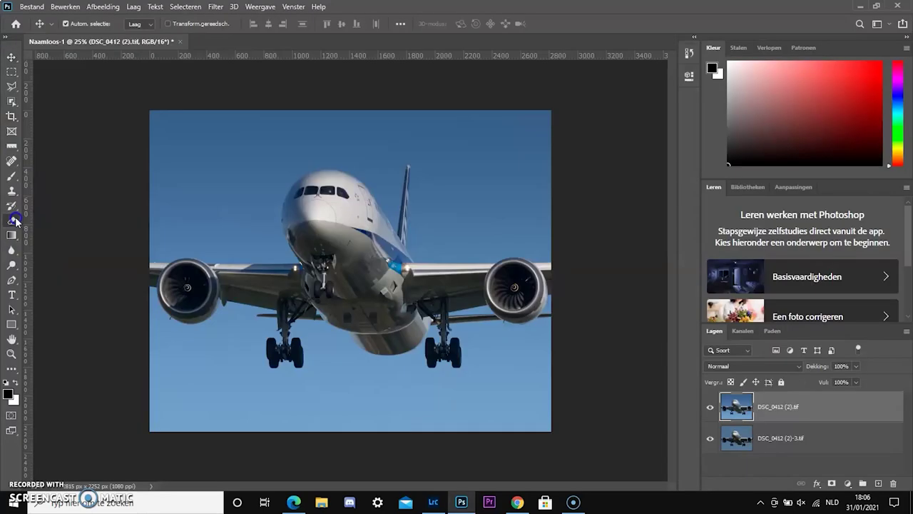
Step: Prepare the Eraser with a small brush at the fuselage edge beside the tail fin and hide the lower layer DSC_0412 (2)-3.tif
click(12, 220)
key(ctrl+plus)
key(ctrl+plus)
key(ctrl+plus)
key(ctrl+plus)
key(ctrl+plus)
key(ctrl+plus)
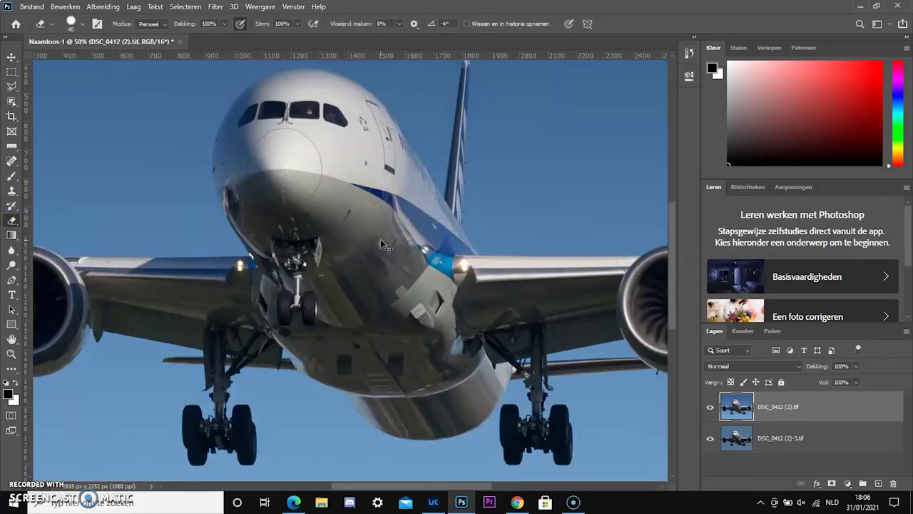
drag(393, 217, 332, 375)
alt+right_click(349, 347)
click(395, 310)
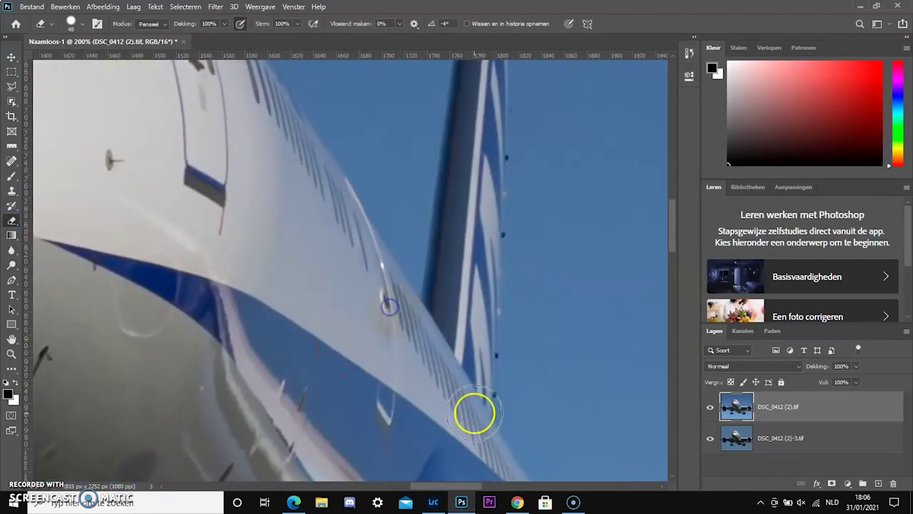
click(710, 438)
Step: Erase a strip just inside the fuselage's right edge on the upper layer, from the tail fin up past the front door
drag(302, 293, 500, 456)
shift+click(505, 328)
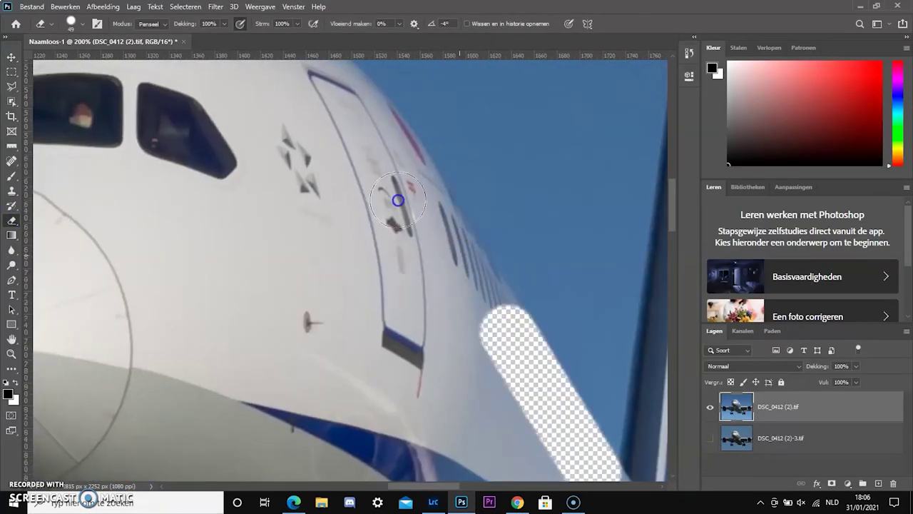
shift+click(405, 171)
shift+click(372, 123)
drag(387, 183, 520, 276)
shift+click(551, 320)
shift+click(526, 293)
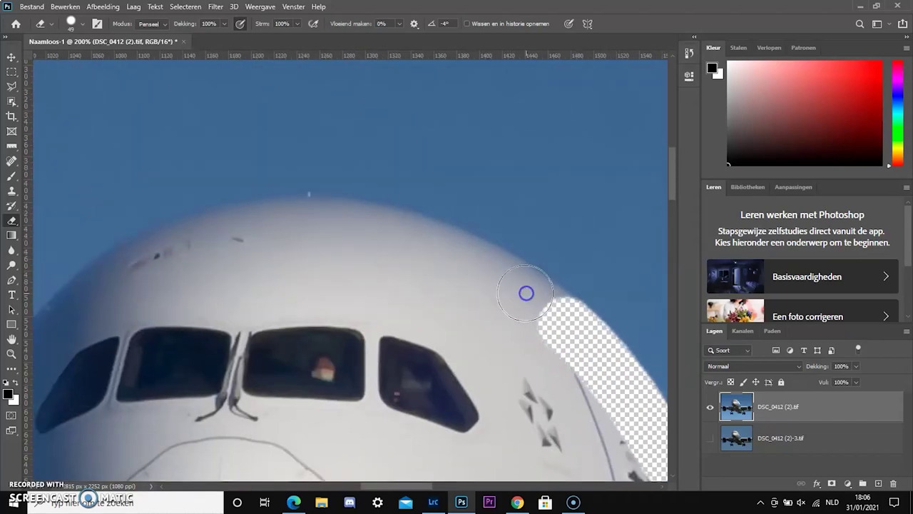
Step: Continue the erased strip along the curved roof edge above the cockpit windows to the left side of the nose
shift+click(429, 245)
shift+click(361, 225)
shift+click(296, 225)
shift+click(243, 227)
drag(186, 241, 163, 261)
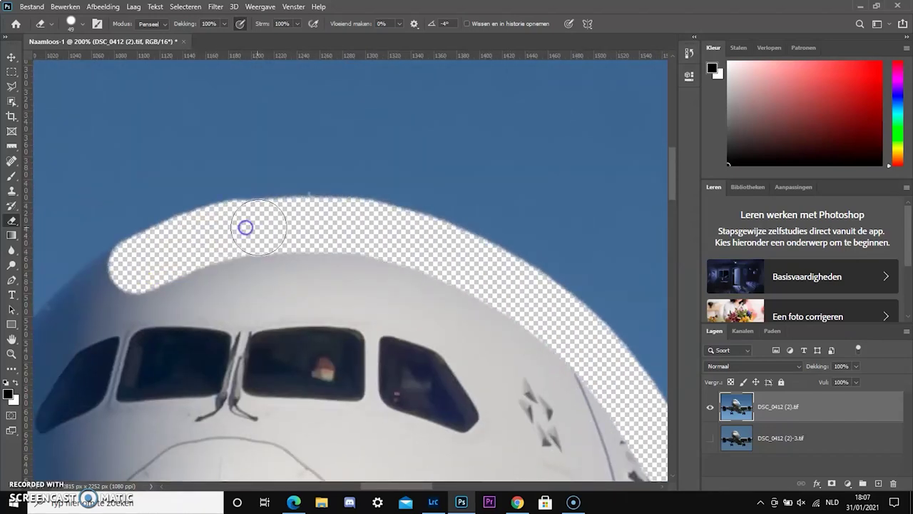
alt+right_click(288, 146)
drag(253, 133, 316, 132)
key(ctrl+z)
click(185, 342)
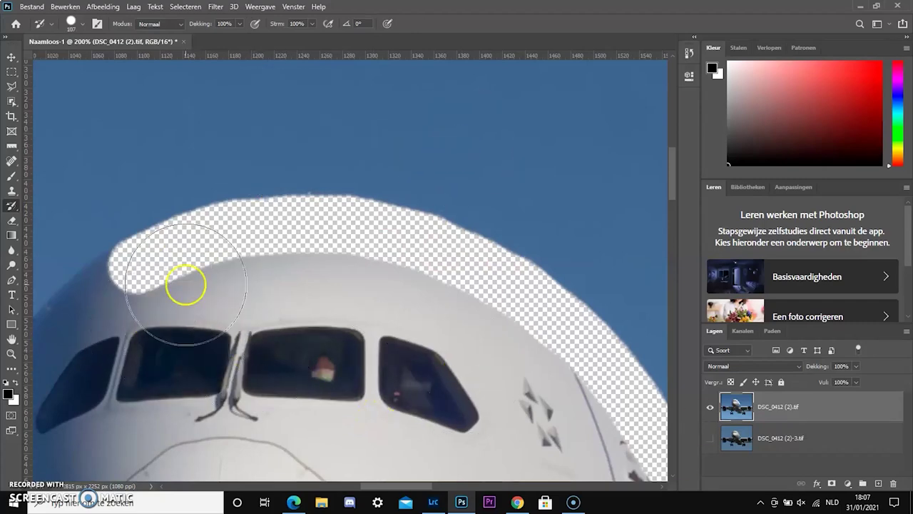
Step: Continue with the Eraser down the left side of the fuselage nose, just inside its outline
click(12, 219)
drag(221, 275, 289, 271)
click(197, 267)
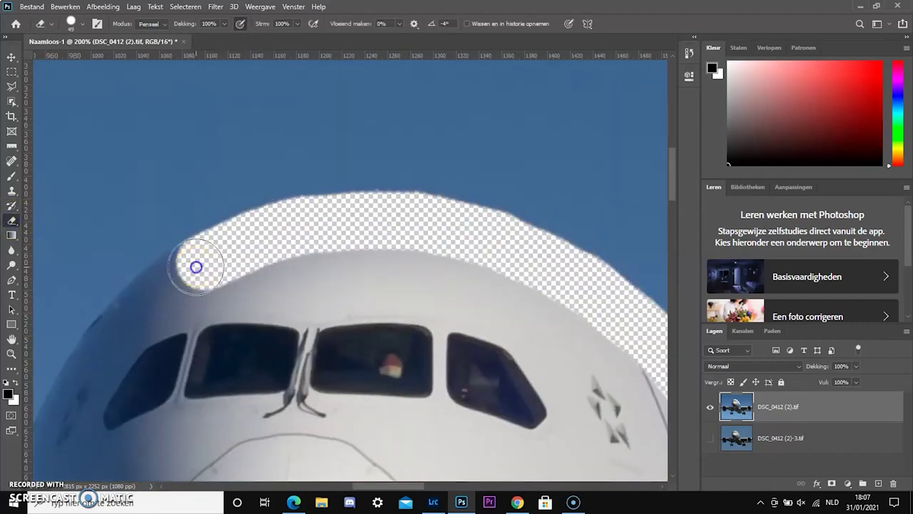
drag(147, 311, 103, 356)
mouse_move(67, 449)
mouse_down()
mouse_move(453, 40)
mouse_move(443, 8)
mouse_up()
mouse_move(321, 84)
mouse_down()
mouse_move(279, 155)
mouse_move(260, 236)
mouse_up()
drag(252, 292, 257, 349)
Step: Erase along the upper edge of the left wing from the fuselage outward to the left engine
mouse_move(285, 433)
mouse_down()
mouse_move(257, 200)
mouse_move(389, 429)
mouse_move(376, 214)
mouse_up()
shift+click(355, 275)
shift+click(327, 233)
drag(326, 232, 628, 255)
shift+click(85, 259)
drag(240, 307, 771, 303)
shift+click(429, 250)
Step: Erase the left engine's edge and, with a smaller brush, the pointed part hanging under the wing beside the engine
mouse_move(429, 249)
mouse_down()
mouse_move(310, 204)
mouse_move(226, 214)
mouse_move(182, 234)
mouse_move(138, 284)
mouse_move(66, 246)
mouse_move(98, 271)
mouse_move(211, 225)
mouse_move(277, 374)
mouse_move(200, 113)
mouse_move(120, 129)
mouse_move(107, 141)
mouse_move(147, 262)
mouse_move(204, 323)
mouse_move(272, 368)
mouse_move(360, 386)
mouse_move(438, 358)
mouse_move(497, 323)
mouse_move(539, 271)
mouse_move(558, 224)
mouse_move(605, 179)
mouse_move(441, 184)
mouse_move(340, 291)
mouse_move(405, 286)
mouse_move(481, 233)
mouse_move(424, 302)
mouse_up()
key(ctrl+plus)
key(bracketleft)
key(bracketleft)
key(bracketleft)
key(bracketleft)
key(bracketleft)
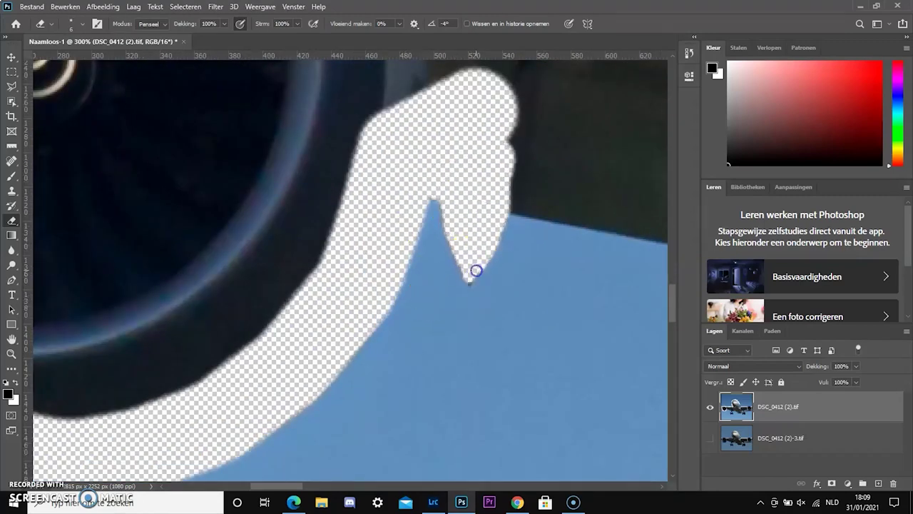
Step: Erase along the left wing's lower edge from the engine to the landing gear, and down the gear door's outer edge
key(ctrl+minus)
drag(445, 206, 190, 241)
mouse_move(204, 274)
mouse_down()
mouse_move(234, 277)
mouse_move(219, 276)
mouse_up()
click(217, 242)
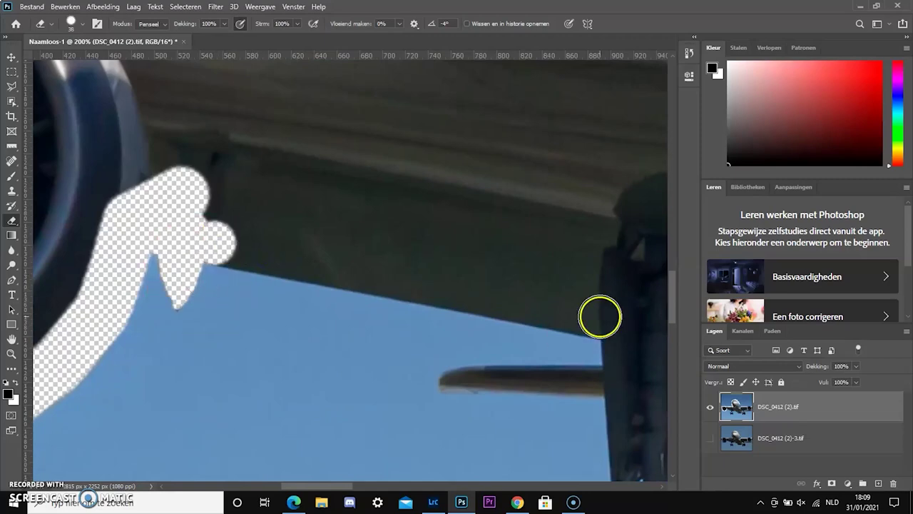
shift+click(597, 317)
drag(523, 329, 345, 252)
shift+click(462, 259)
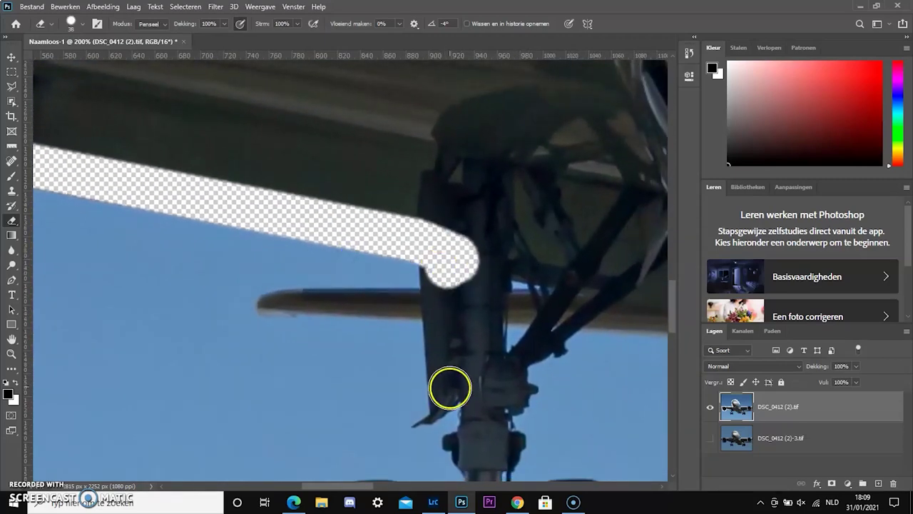
shift+click(450, 388)
Step: Erase the left horizontal stabilizer out to its tip with a smaller eraser brush
key(ctrl+plus)
key(bracketleft)
key(bracketleft)
key(bracketleft)
drag(479, 328, 187, 339)
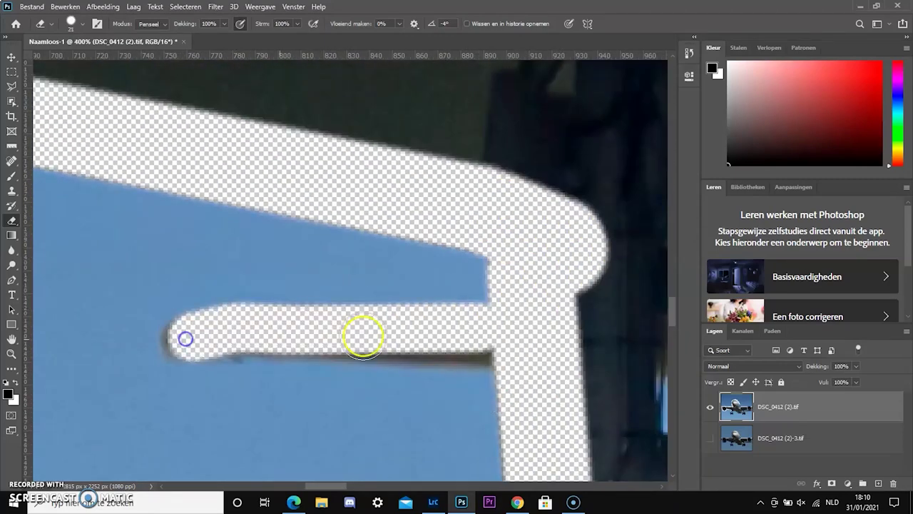
shift+click(489, 345)
Step: Erase the lower end and thin pointed tip of the left landing gear door with a very small brush
drag(518, 346, 397, 304)
drag(441, 460, 358, 324)
key(bracketleft)
key(bracketleft)
key(bracketleft)
click(318, 352)
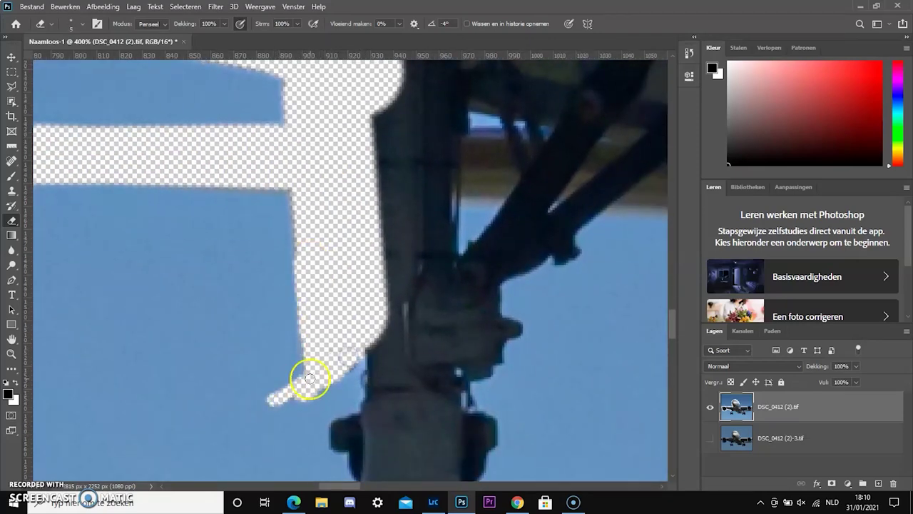
drag(310, 379, 351, 355)
Step: Enlarge the eraser brush and erase down the left side of the left landing gear's strut toward the wheels
key(bracketright)
key(bracketright)
key(bracketright)
key(bracketright)
key(bracketright)
key(bracketright)
key(bracketright)
key(bracketright)
mouse_move(393, 347)
mouse_down()
mouse_move(359, 436)
mouse_move(275, 249)
mouse_up()
drag(275, 249, 317, 325)
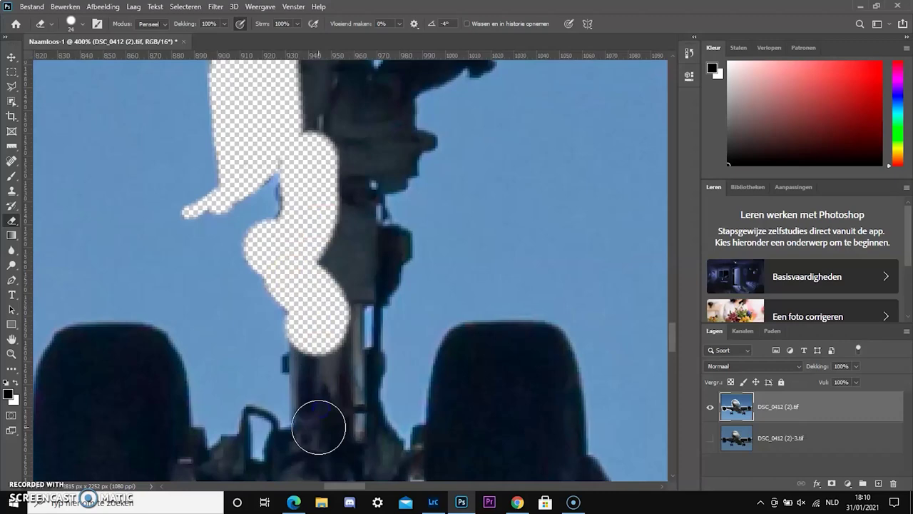
Step: Erase the edges of the left landing gear's outer wheel and the underside between its wheels
mouse_move(318, 427)
mouse_down()
mouse_move(440, 220)
mouse_move(358, 244)
mouse_move(300, 192)
mouse_move(303, 139)
mouse_move(282, 108)
mouse_move(232, 111)
mouse_move(204, 137)
mouse_move(205, 363)
mouse_move(223, 406)
mouse_move(197, 310)
mouse_up()
mouse_move(203, 156)
mouse_down()
mouse_move(204, 364)
mouse_move(253, 451)
mouse_move(281, 248)
mouse_move(284, 324)
mouse_move(297, 352)
mouse_move(379, 334)
mouse_move(382, 263)
mouse_move(410, 205)
mouse_move(458, 265)
mouse_move(446, 267)
mouse_move(467, 264)
mouse_up()
key(bracketleft)
drag(450, 222, 292, 221)
drag(311, 220, 351, 233)
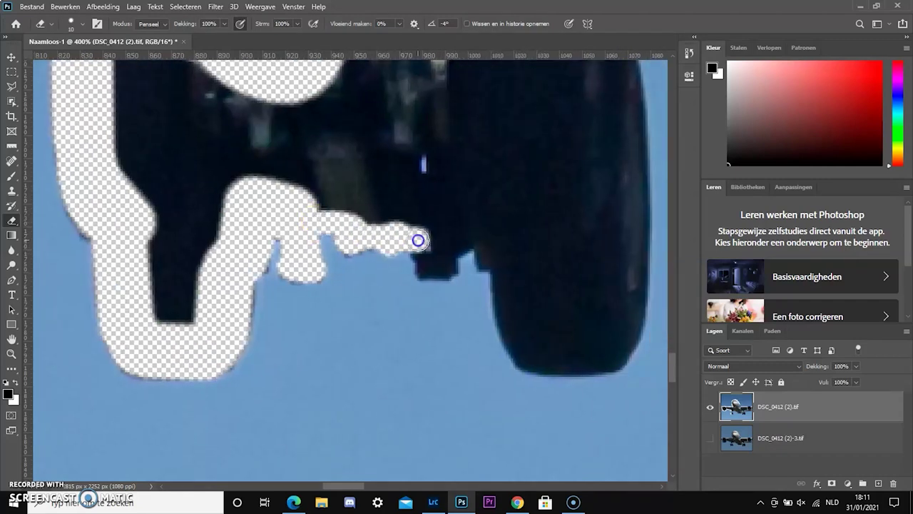
Step: Erase around the edges of the left landing gear's inner wheel
mouse_move(281, 244)
mouse_down()
mouse_move(369, 200)
mouse_move(518, 328)
mouse_move(604, 347)
mouse_move(624, 235)
mouse_up()
drag(563, 192, 439, 373)
mouse_move(499, 400)
mouse_down()
mouse_move(438, 96)
mouse_move(330, 207)
mouse_move(236, 208)
mouse_move(363, 222)
mouse_move(439, 389)
mouse_up()
drag(440, 389, 418, 275)
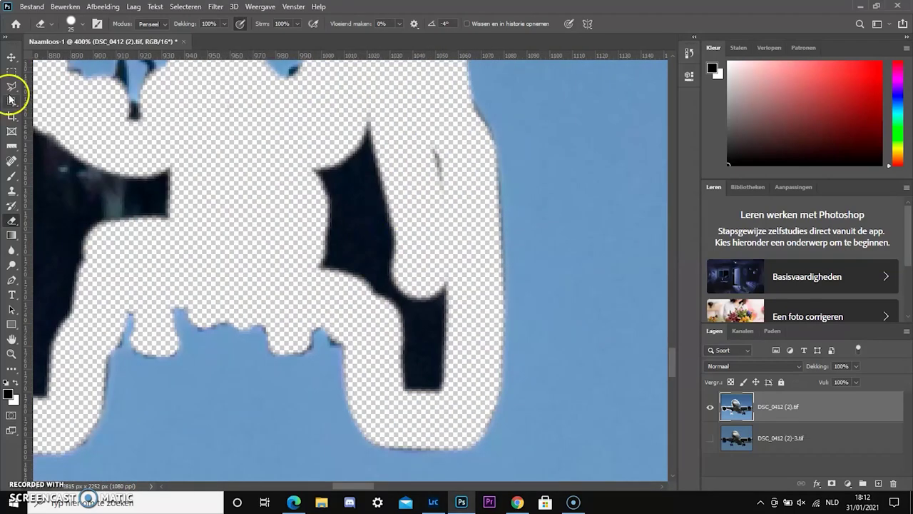
Step: Outline the dark remainder of the left landing gear's inner wheel with the Polygonal Lasso and delete it
click(12, 86)
click(362, 93)
click(268, 183)
click(307, 301)
click(382, 342)
key(Delete)
Step: Outline the dark remainder of the left landing gear's outer wheel and axle with the Polygonal Lasso, delete it and deselect
mouse_move(253, 278)
mouse_down()
mouse_move(500, 302)
mouse_move(538, 340)
mouse_up()
click(505, 241)
click(391, 237)
click(334, 160)
click(315, 76)
click(248, 113)
key(Delete)
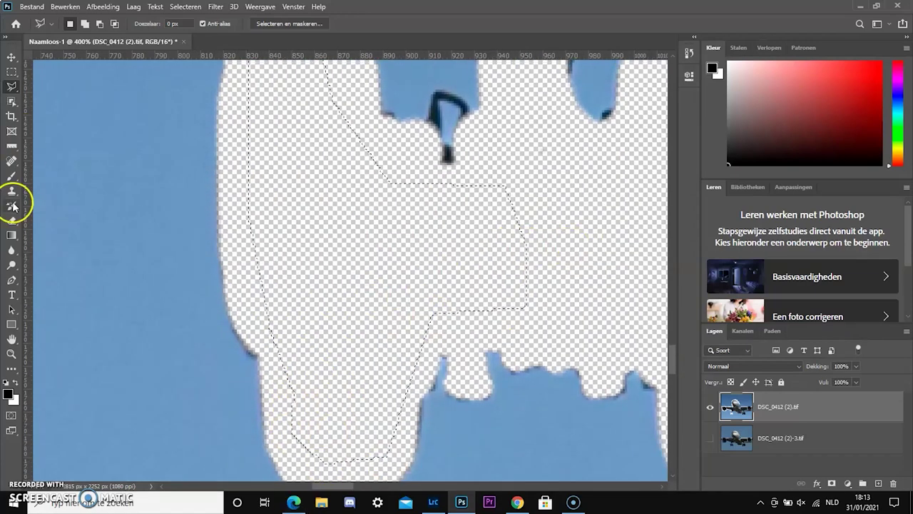
key(ctrl+d)
Step: Erase the right side of the left landing gear's strut and its upper parts toward the wing with the Eraser
click(13, 221)
drag(499, 93, 157, 457)
mouse_move(189, 364)
mouse_down()
mouse_move(231, 300)
mouse_move(213, 280)
mouse_up()
click(227, 228)
click(237, 196)
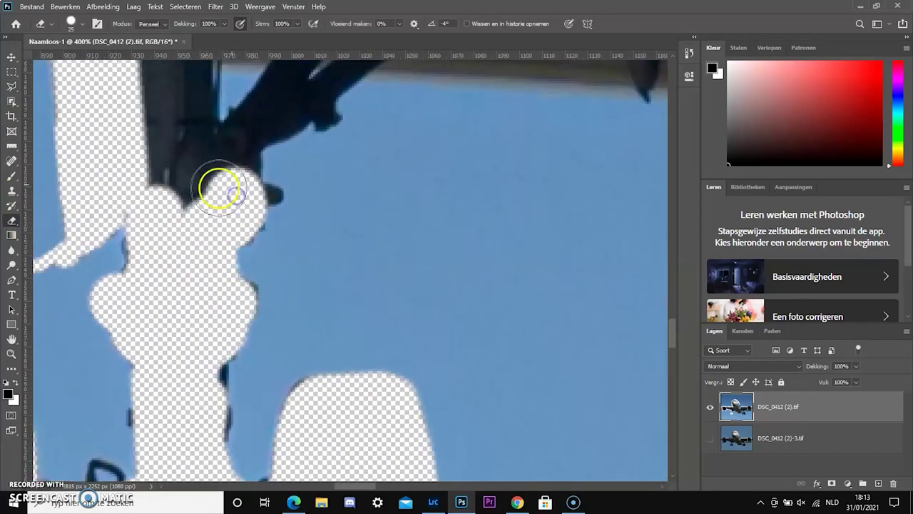
click(171, 122)
mouse_move(268, 63)
mouse_down()
mouse_move(179, 190)
mouse_move(137, 282)
mouse_up()
click(163, 255)
mouse_move(78, 252)
mouse_down()
mouse_move(102, 186)
mouse_move(100, 204)
mouse_move(170, 169)
mouse_move(231, 189)
mouse_up()
Step: Erase the upper parts of the left landing gear and its struts beneath the wing with the Eraser
scroll(231, 189, left, 3)
mouse_move(301, 198)
mouse_down()
mouse_move(499, 263)
mouse_move(444, 343)
mouse_up()
drag(544, 277, 64, 198)
mouse_move(65, 203)
mouse_down()
mouse_move(293, 215)
mouse_move(321, 73)
mouse_move(315, 213)
mouse_up()
mouse_move(317, 201)
mouse_down()
mouse_move(404, 214)
mouse_move(279, 347)
mouse_move(466, 356)
mouse_up()
mouse_move(525, 399)
mouse_down()
mouse_move(217, 193)
mouse_move(314, 254)
mouse_move(543, 327)
mouse_up()
drag(433, 278, 244, 134)
Step: Erase along the airplane's underside, from the left landing gear around the belly's lower edge
mouse_move(362, 202)
mouse_down()
mouse_move(493, 376)
mouse_move(542, 419)
mouse_up()
drag(532, 361, 74, 84)
mouse_move(79, 138)
mouse_down()
mouse_move(210, 230)
mouse_move(536, 271)
mouse_up()
drag(614, 257, 167, 249)
mouse_move(100, 264)
mouse_down()
mouse_move(276, 238)
mouse_move(619, 89)
mouse_up()
drag(502, 187, 107, 467)
mouse_move(82, 467)
mouse_down()
mouse_move(373, 157)
mouse_move(411, 70)
mouse_up()
Step: Erase along the inner side of the right landing gear's strut, around its inner wheel and beneath the axle
mouse_move(411, 70)
mouse_down()
mouse_move(305, 275)
mouse_move(513, 279)
mouse_move(511, 399)
mouse_up()
drag(490, 361, 286, 204)
mouse_move(287, 213)
mouse_down()
mouse_move(314, 265)
mouse_move(170, 431)
mouse_move(145, 288)
mouse_up()
mouse_move(74, 291)
mouse_down()
mouse_move(264, 212)
mouse_move(249, 322)
mouse_up()
mouse_move(267, 287)
mouse_down()
mouse_move(207, 45)
mouse_move(189, 17)
mouse_up()
mouse_move(171, 71)
mouse_down()
mouse_move(214, 250)
mouse_move(209, 374)
mouse_move(284, 371)
mouse_move(373, 240)
mouse_move(420, 224)
mouse_move(551, 240)
mouse_move(576, 267)
mouse_up()
drag(611, 312, 282, 232)
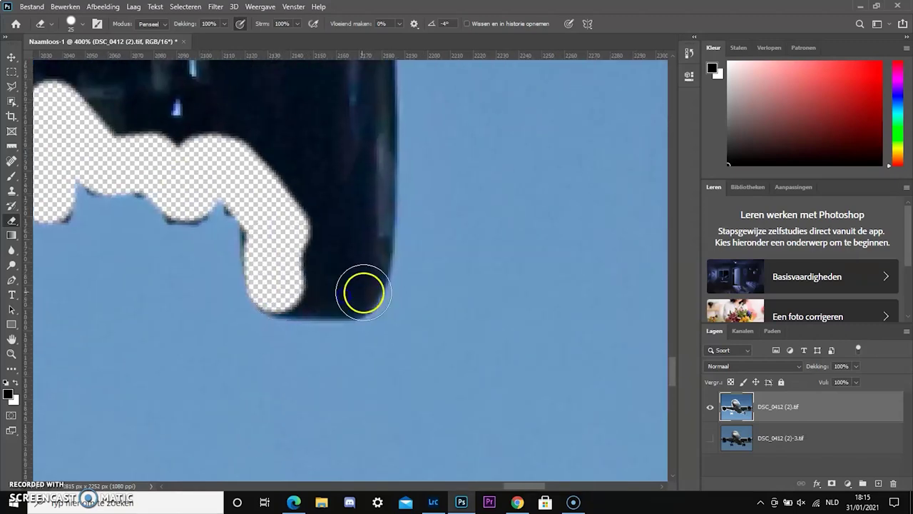
Step: Erase around the right landing gear's outer wheel and up the outer side of its strut
drag(364, 293, 351, 163)
scroll(355, 440, up, 3)
mouse_move(354, 440)
mouse_down()
mouse_move(321, 128)
mouse_move(138, 238)
mouse_move(134, 93)
mouse_up()
mouse_move(145, 169)
mouse_down()
mouse_move(176, 383)
mouse_move(163, 397)
mouse_up()
mouse_move(142, 275)
mouse_down()
mouse_move(141, 100)
mouse_move(186, 89)
mouse_up()
mouse_move(363, 196)
mouse_down()
mouse_move(221, 304)
mouse_move(428, 279)
mouse_move(104, 342)
mouse_up()
Step: Erase the edges around the sky gap under the right wing, along the stabilizer and around the right engine's lower edge
click(636, 221)
mouse_move(522, 224)
mouse_down()
mouse_move(81, 287)
mouse_move(219, 283)
mouse_move(548, 350)
mouse_up()
scroll(548, 350, right, 5)
mouse_move(43, 314)
mouse_down()
mouse_move(284, 342)
mouse_move(475, 225)
mouse_move(509, 233)
mouse_up()
drag(628, 214, 287, 243)
mouse_move(374, 244)
mouse_down()
mouse_move(217, 240)
mouse_move(188, 197)
mouse_up()
drag(259, 133, 214, 285)
drag(143, 344, 246, 91)
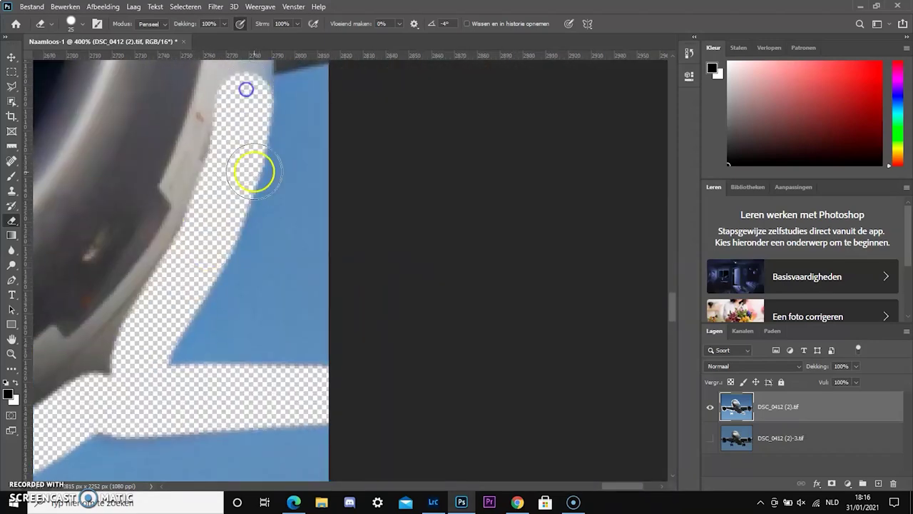
Step: Erase the right wing's outer end along the image border and its upper edge back to the right engine
drag(254, 172, 240, 379)
shift+click(234, 265)
shift+click(310, 244)
mouse_move(310, 244)
mouse_down()
mouse_move(430, 347)
mouse_move(671, 167)
mouse_up()
shift+click(630, 232)
shift+click(325, 234)
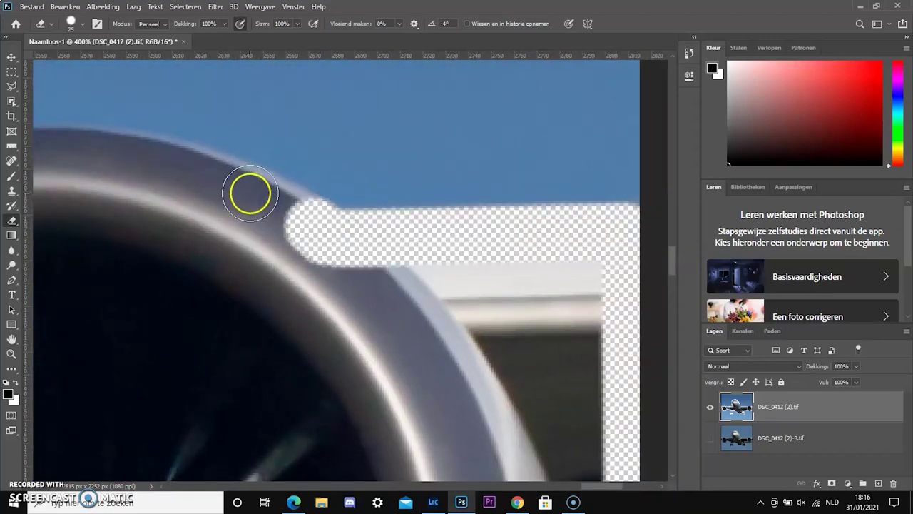
Step: Erase along the upper rim of the right engine with connected straight Eraser strokes
shift+click(147, 163)
mouse_move(210, 191)
mouse_down()
mouse_move(412, 207)
mouse_move(657, 249)
mouse_up()
shift+click(426, 221)
shift+click(350, 233)
shift+click(189, 320)
Step: Erase the upper edge of the right wing from the engine to the fuselage with straight strokes
drag(136, 318, 649, 249)
shift+click(277, 247)
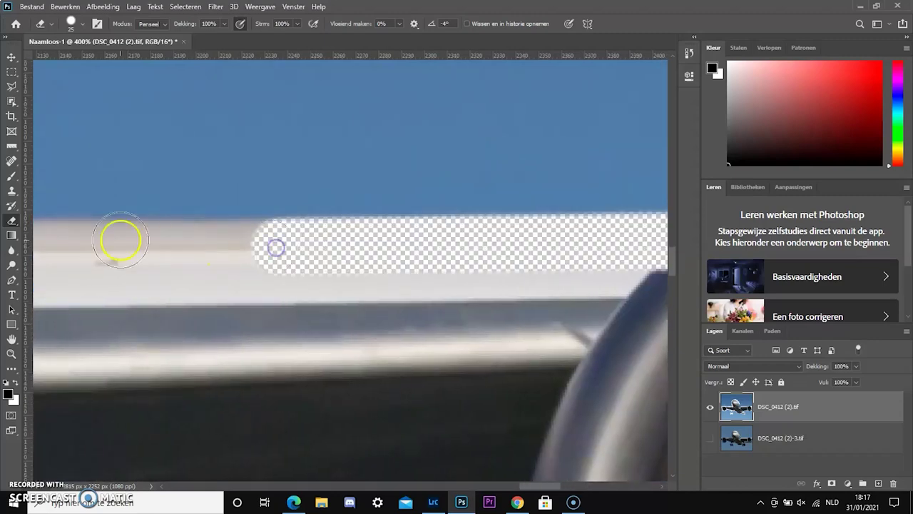
shift+click(118, 241)
drag(86, 241, 778, 311)
shift+click(89, 314)
drag(157, 310, 538, 247)
shift+click(428, 242)
Step: Erase the fuselage edge from the right wing root up to the base of the tail fin
drag(400, 202, 407, 356)
shift+click(361, 241)
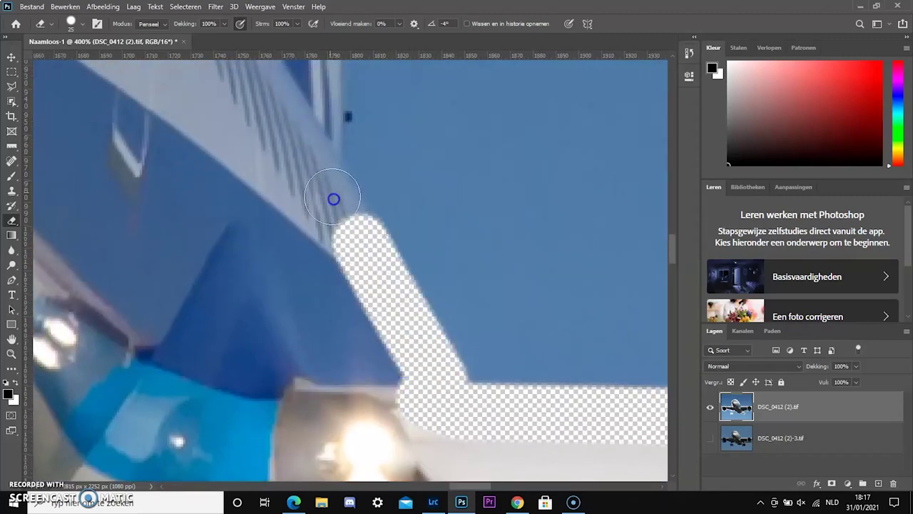
shift+click(322, 154)
drag(321, 187, 309, 499)
shift+click(328, 219)
Step: Erase the right side of the vertical tail fin from its base up to the tip
drag(335, 124, 314, 400)
shift+click(317, 263)
drag(336, 262, 347, 430)
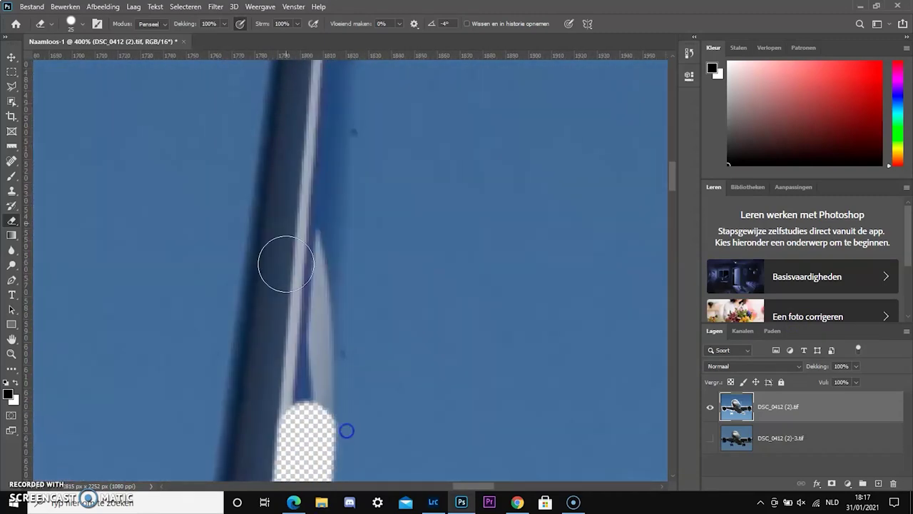
drag(413, 193, 398, 453)
shift+click(322, 120)
drag(318, 292, 361, 6)
drag(314, 457, 377, 121)
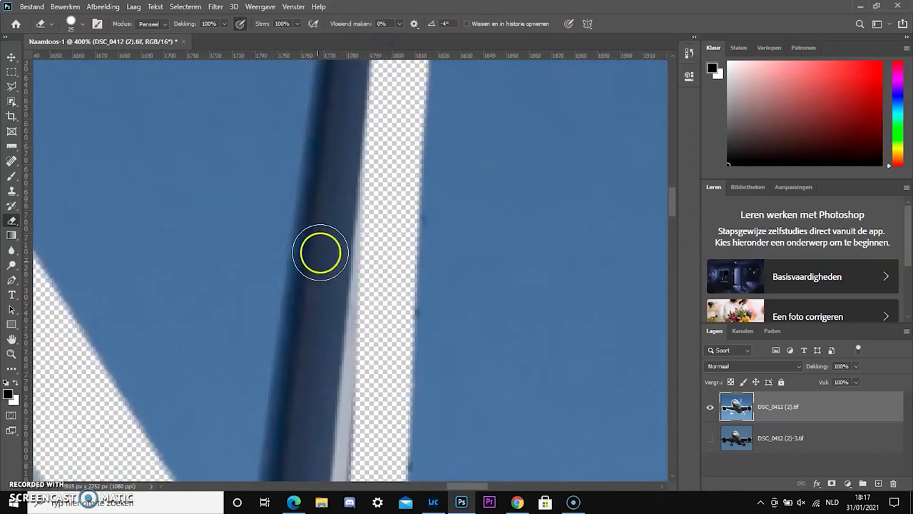
Step: Erase the remaining dark left side of the vertical tail fin down toward its base
shift+click(307, 322)
drag(339, 393, 350, 203)
drag(321, 428, 349, 142)
shift+click(295, 312)
drag(329, 75, 299, 277)
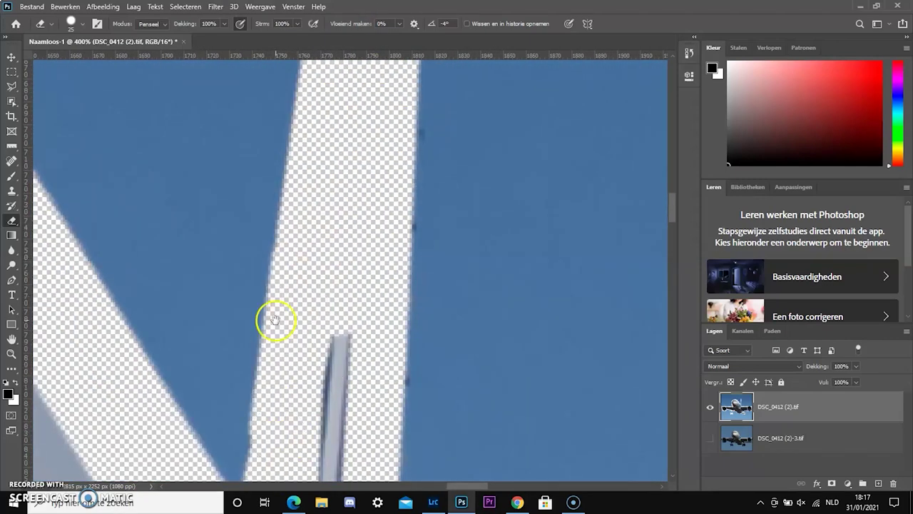
drag(275, 321, 290, 442)
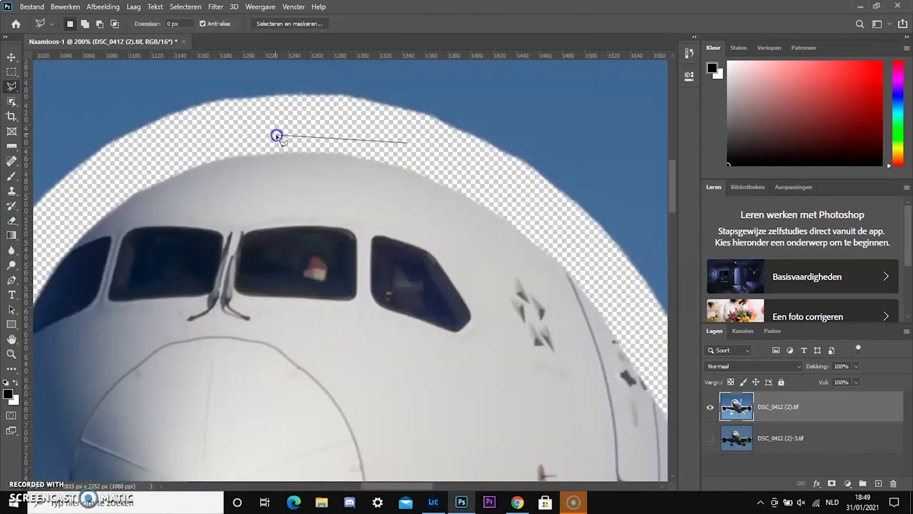
Step: Start a Polygonal Lasso outline inside the erased border over the nose and down the fuselage's left side
click(276, 136)
click(55, 259)
key(ctrl+plus)
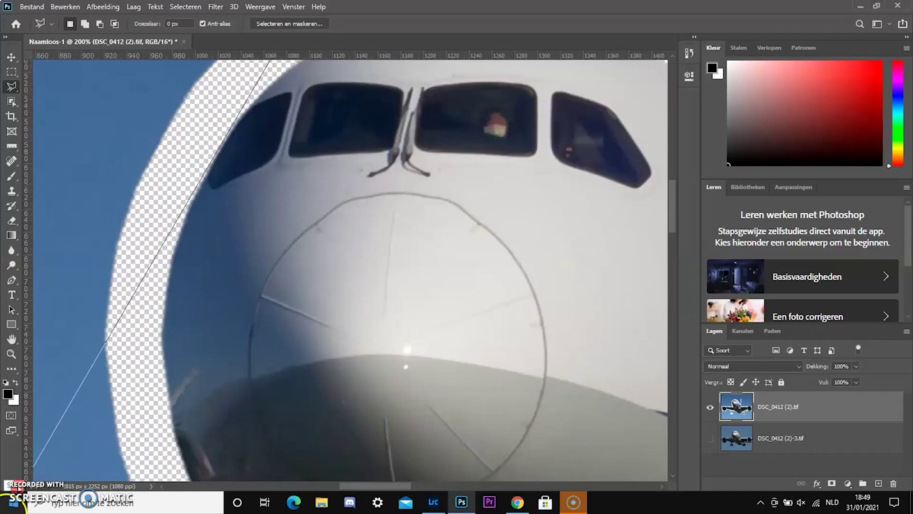
click(207, 110)
click(166, 448)
scroll(165, 448, down, 5)
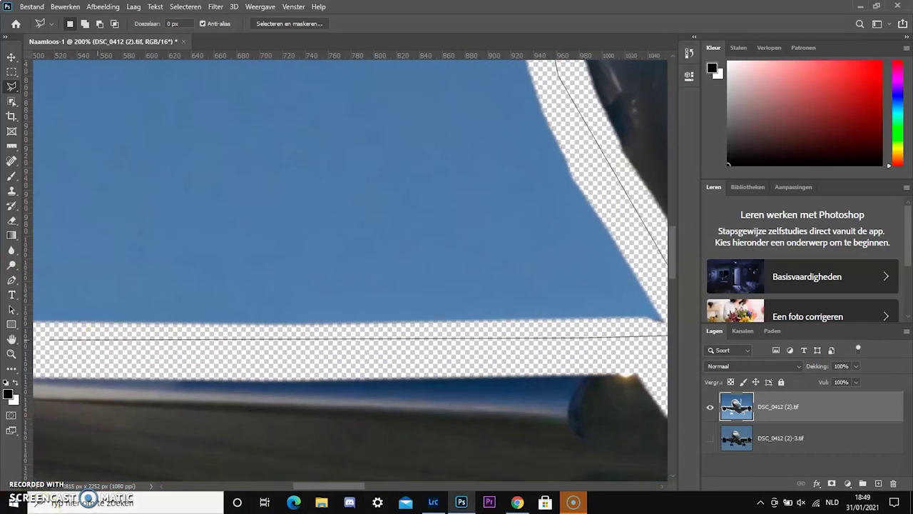
Step: Continue the lasso outline along the left wing's upper edge and over the left engine to the image border
click(109, 338)
click(247, 316)
click(143, 303)
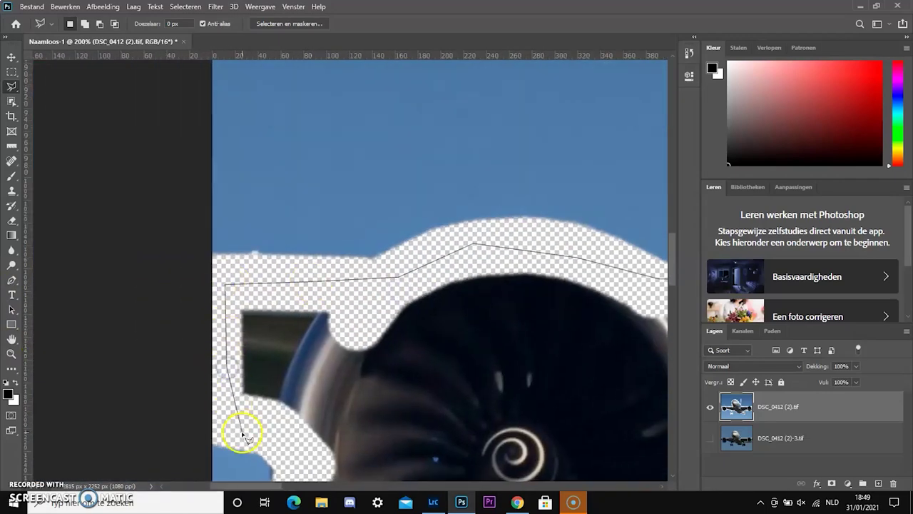
Step: Continue the lasso outline around the lower edge of the left engine
click(305, 453)
click(527, 425)
click(625, 387)
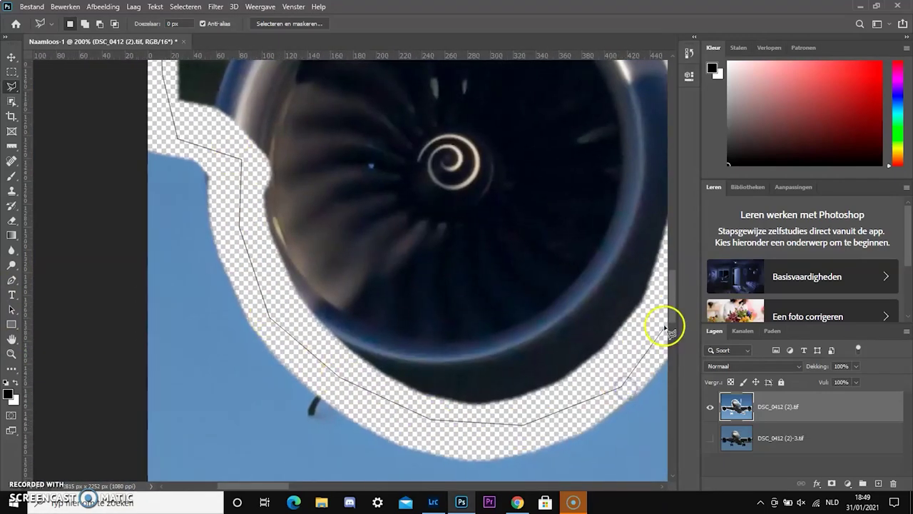
mouse_move(631, 318)
mouse_down()
mouse_move(282, 445)
mouse_move(177, 298)
mouse_up()
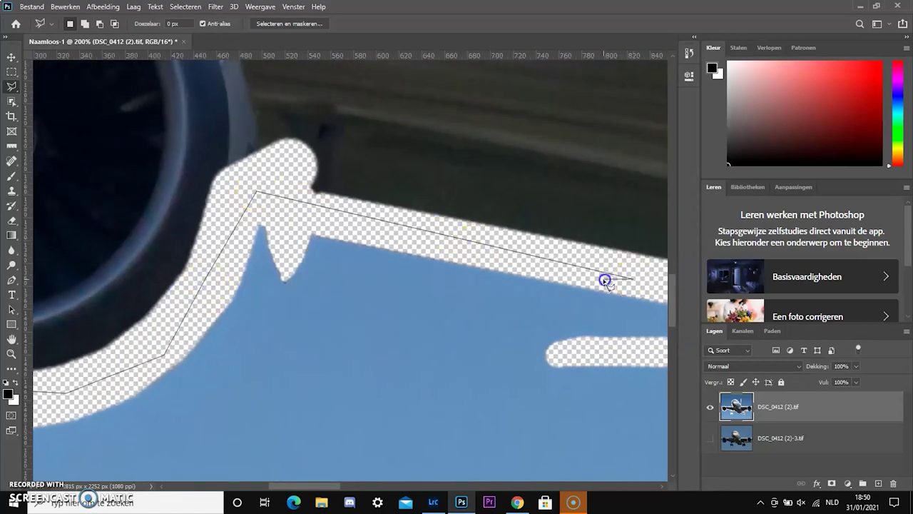
Step: Continue the lasso outline along the left wing's underside, past the left landing gear and around the small sky gap beside the belly
mouse_move(604, 280)
mouse_down()
mouse_move(75, 173)
mouse_move(108, 171)
mouse_up()
click(272, 195)
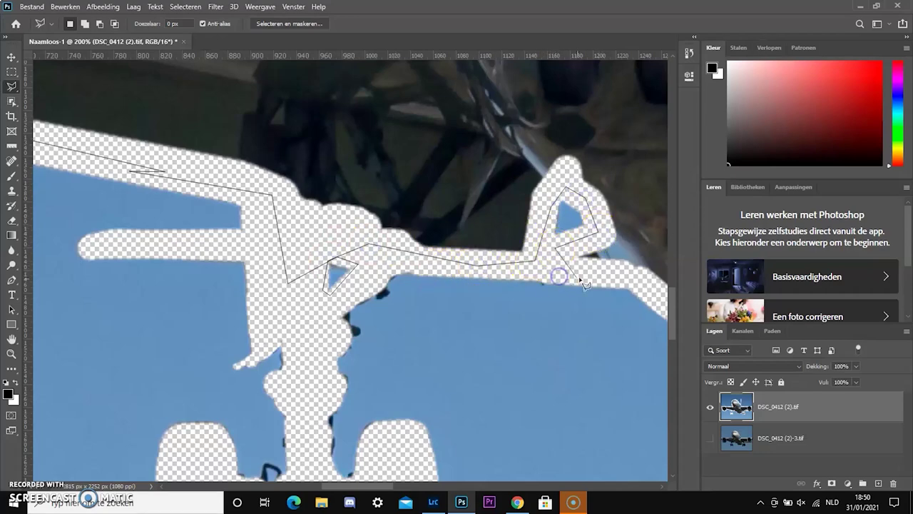
click(620, 274)
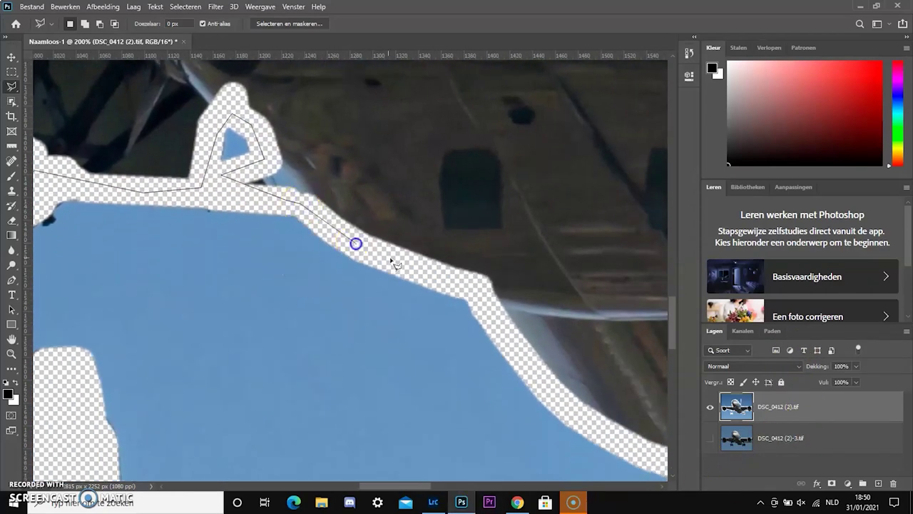
Step: Continue the lasso outline along the lower edge of the fuselage belly toward the right landing gear
click(484, 300)
click(553, 391)
click(632, 446)
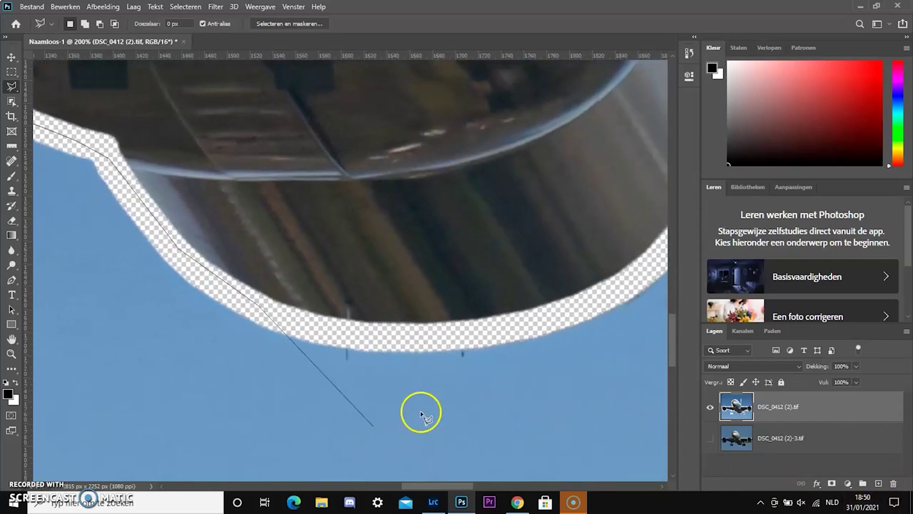
mouse_move(621, 307)
mouse_down()
mouse_move(730, 78)
mouse_move(460, 193)
mouse_up()
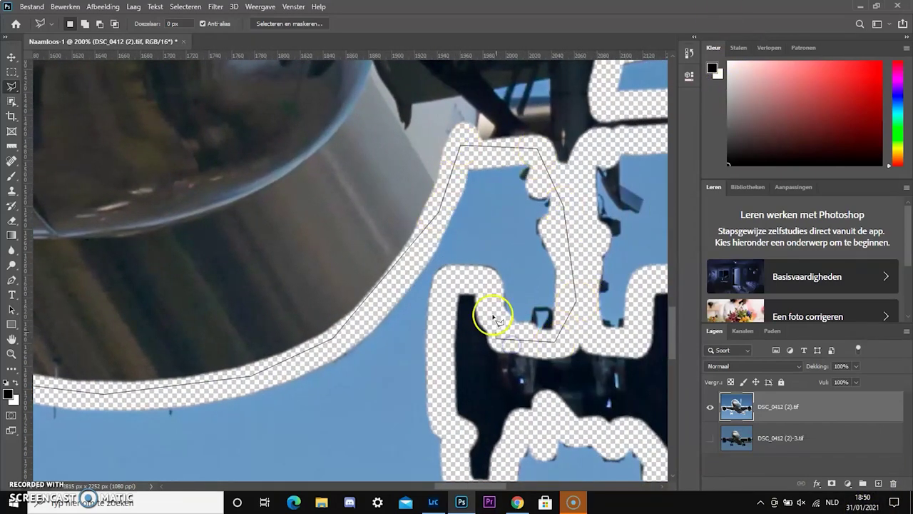
Step: Continue the lasso outline around the right landing gear's wheels and axle and back up its strut
drag(451, 444, 450, 349)
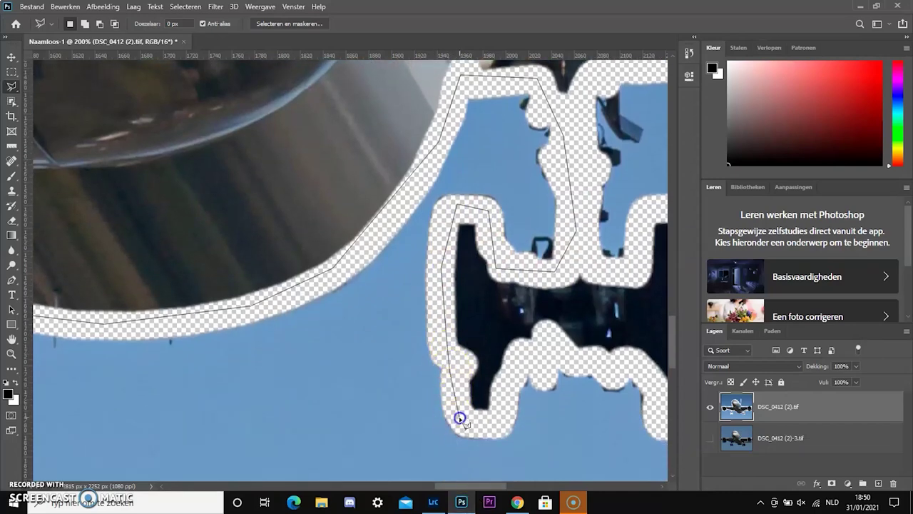
mouse_move(592, 350)
mouse_down()
mouse_move(724, 434)
mouse_move(585, 421)
mouse_up()
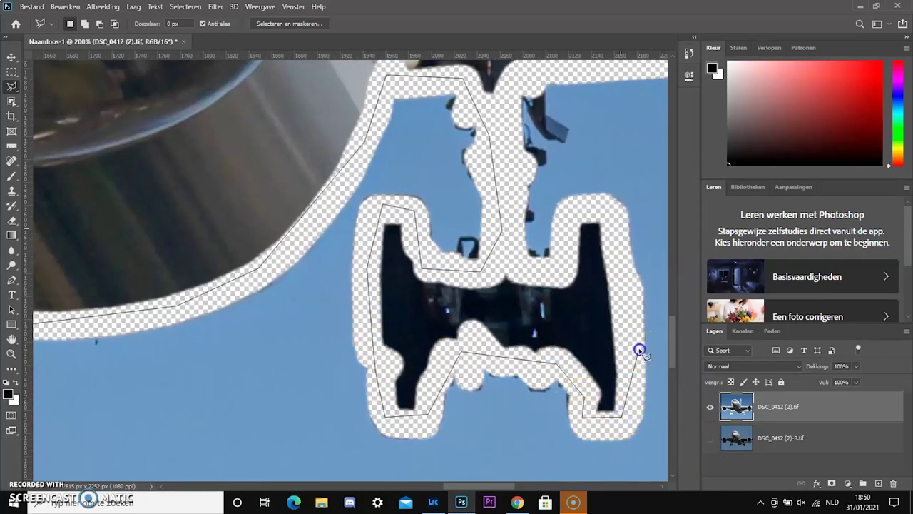
mouse_move(545, 74)
mouse_down()
mouse_move(807, 82)
mouse_move(541, 93)
mouse_move(509, 240)
mouse_up()
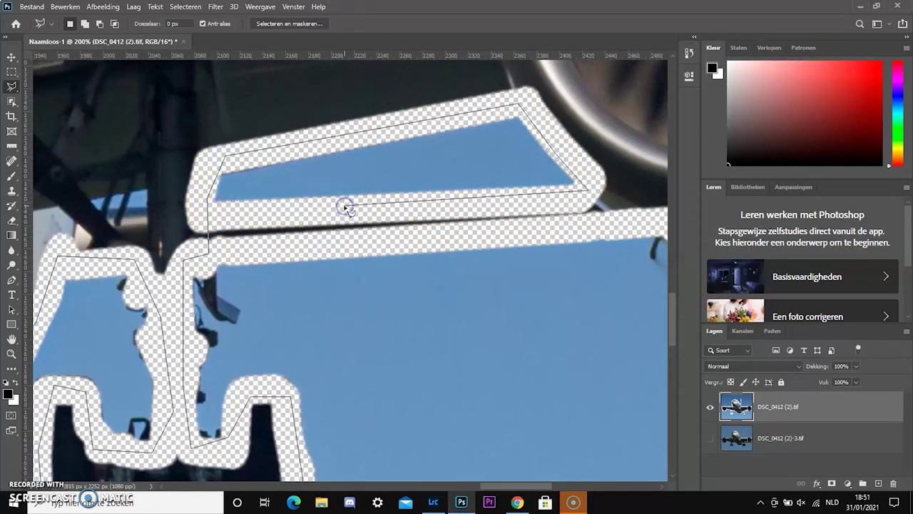
Step: Continue the lasso outline around the sky gap under the right wing and below the right engine to the image border
mouse_move(457, 238)
mouse_down()
mouse_move(777, 213)
mouse_move(444, 225)
mouse_up()
mouse_move(626, 257)
mouse_down()
mouse_move(866, 169)
mouse_move(665, 196)
mouse_move(579, 191)
mouse_up()
click(530, 128)
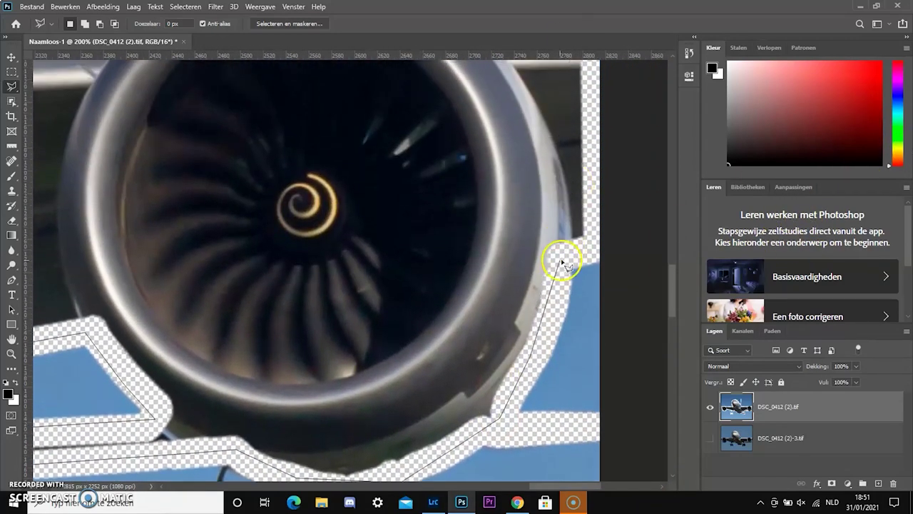
click(561, 261)
click(594, 245)
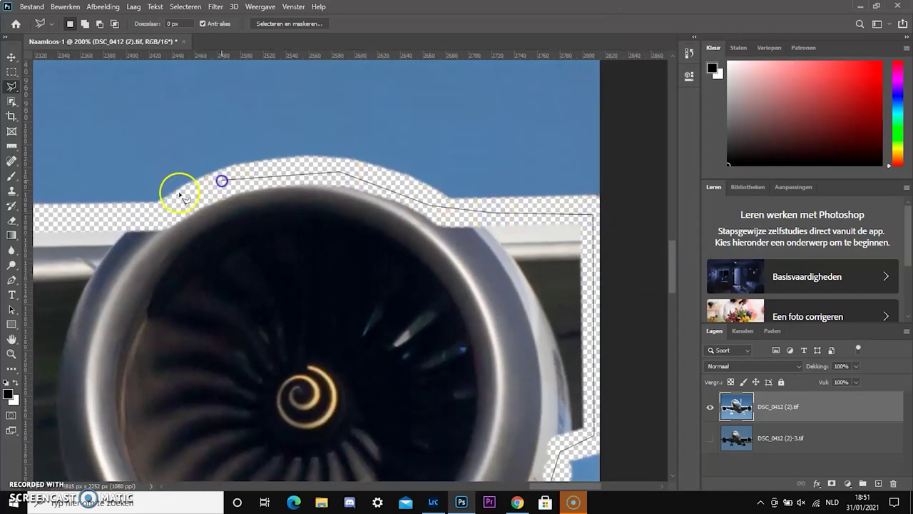
Step: Complete the lasso outline along the right wing's upper edge, past the tail base and up the fuselage to the nose
mouse_move(182, 199)
mouse_down()
mouse_move(33, 199)
mouse_move(129, 72)
mouse_move(126, 35)
mouse_move(134, 189)
mouse_up()
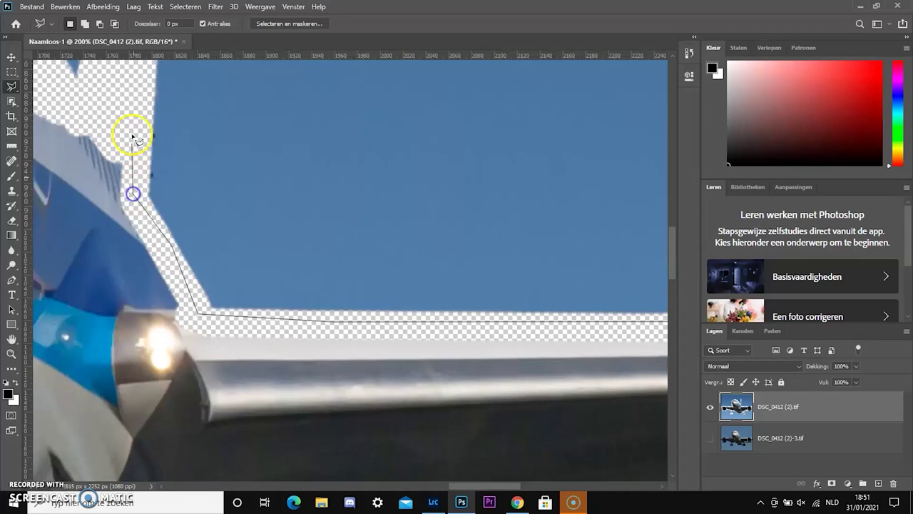
mouse_move(45, 95)
mouse_down()
mouse_move(36, 79)
mouse_move(123, 156)
mouse_up()
mouse_move(36, 9)
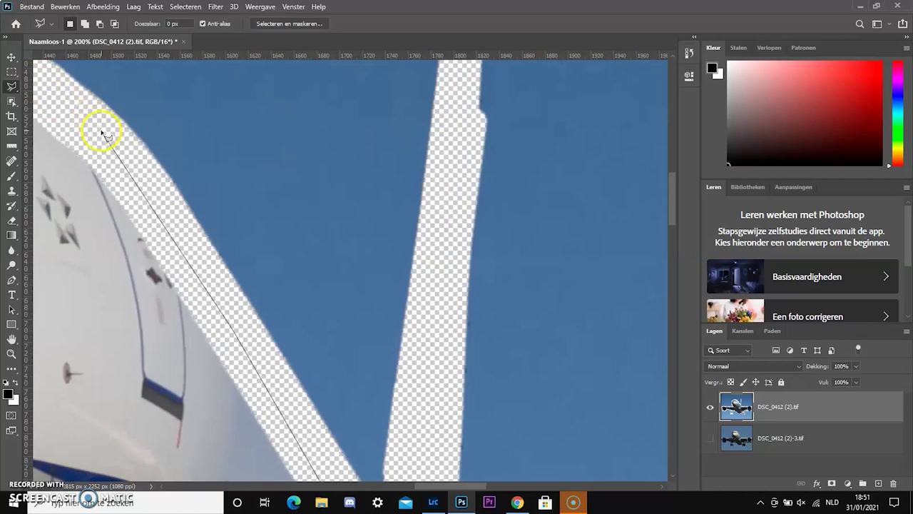
click(102, 133)
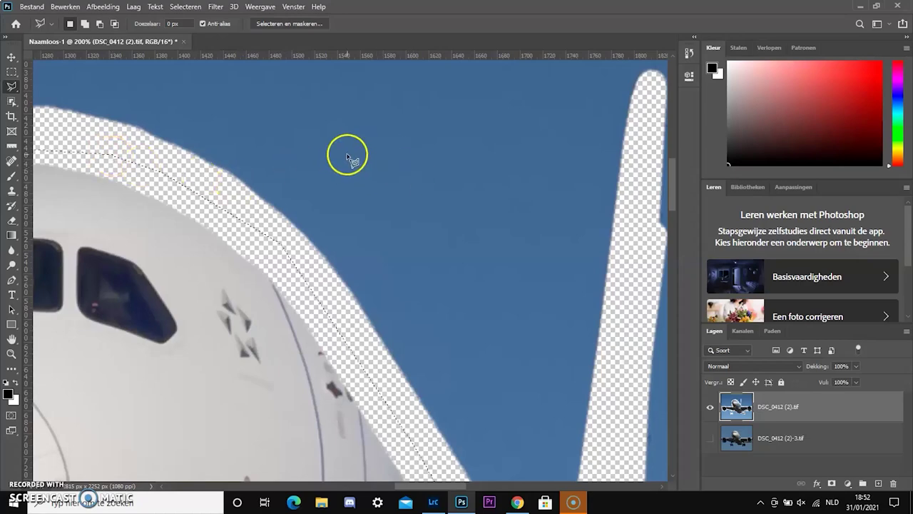
Step: Delete the selected airplane area from the upper layer and deselect
key(ctrl+minus)
key(ctrl+minus)
key(ctrl+minus)
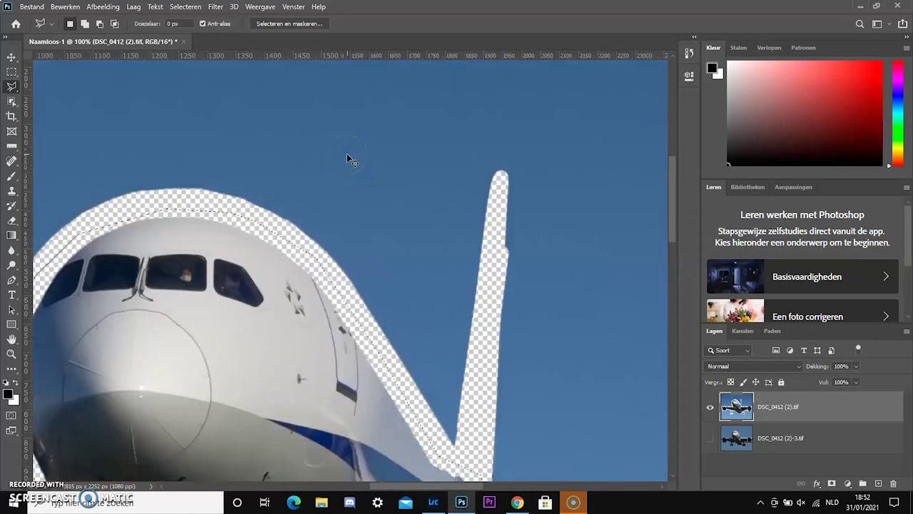
key(ctrl+minus)
key(ctrl+minus)
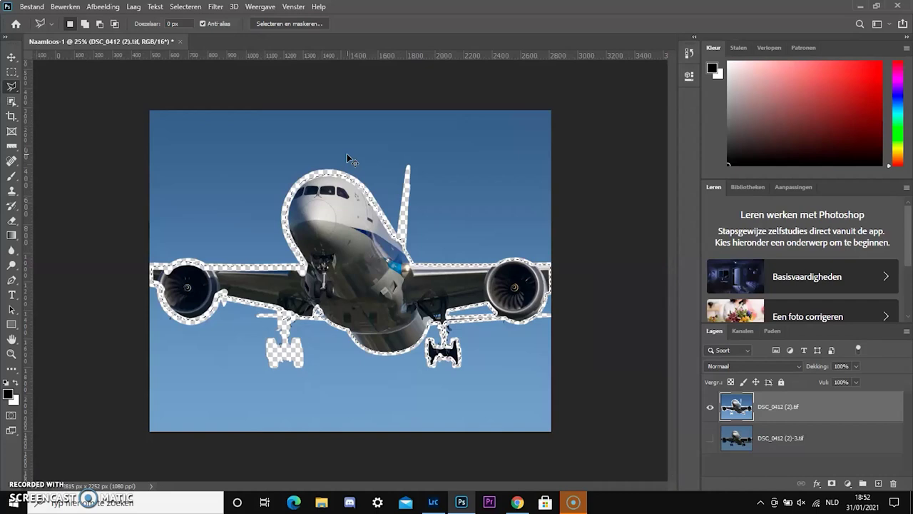
click(294, 172)
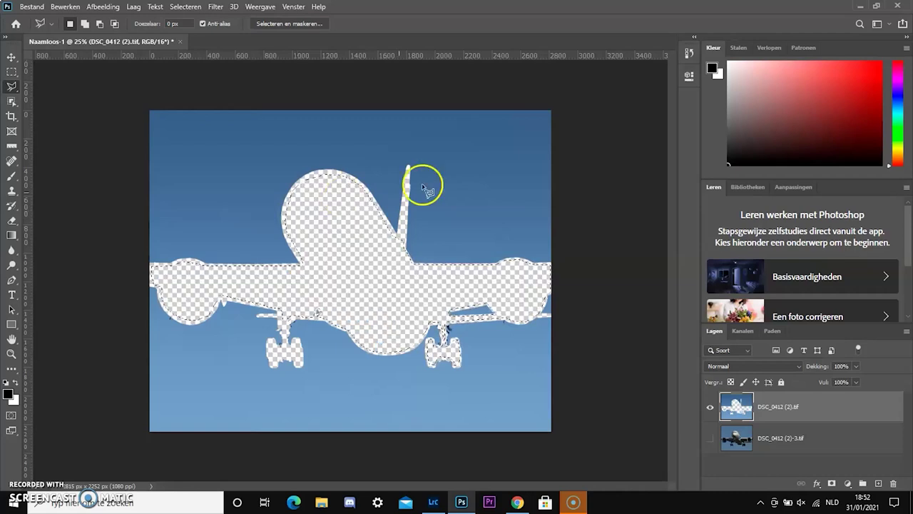
right_click(325, 249)
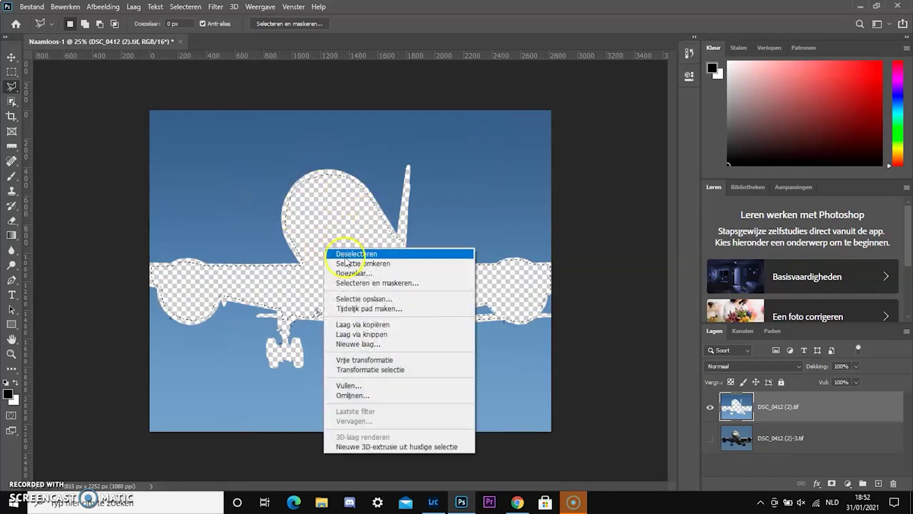
click(346, 255)
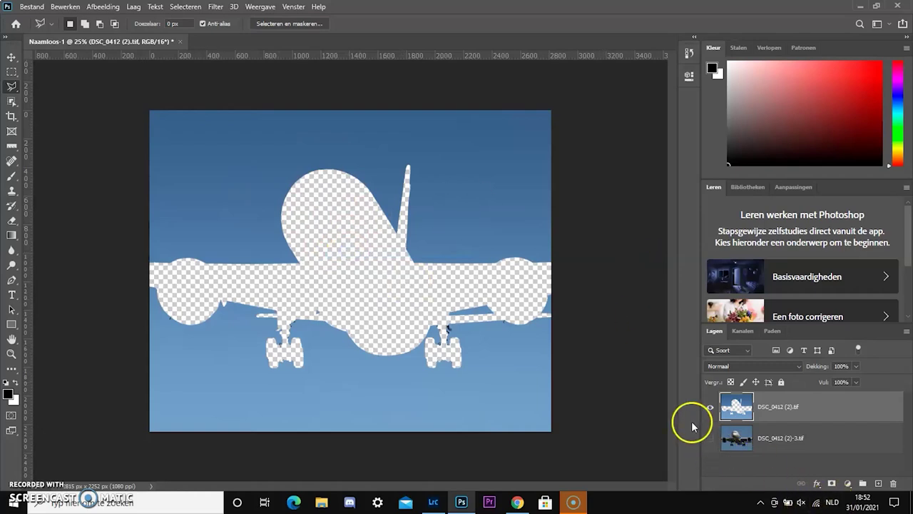
Step: Show the DSC_0412 (2)-3.tif layer and switch the upper layer off and on to compare the skies
click(710, 439)
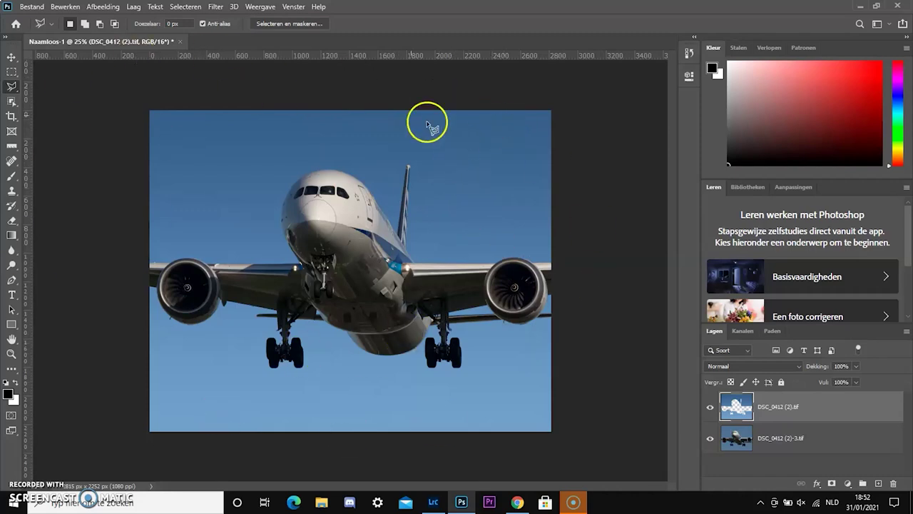
click(710, 408)
click(710, 407)
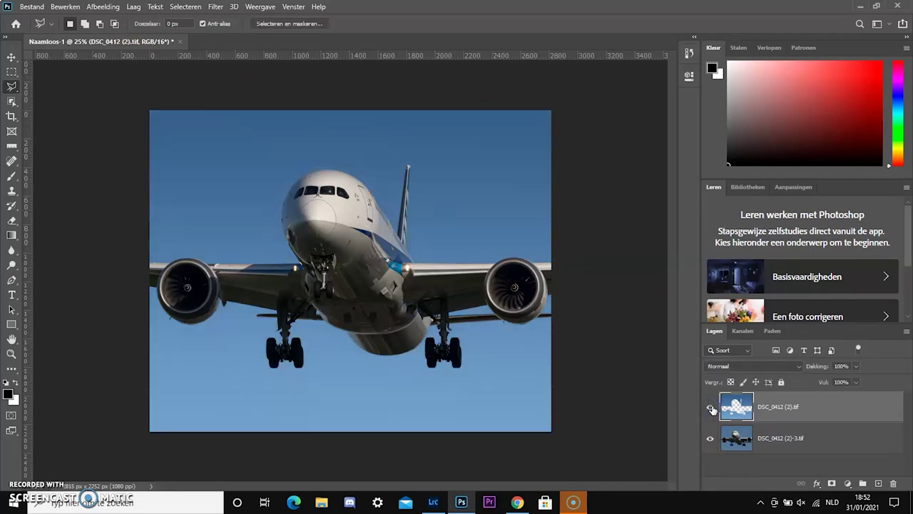
click(710, 408)
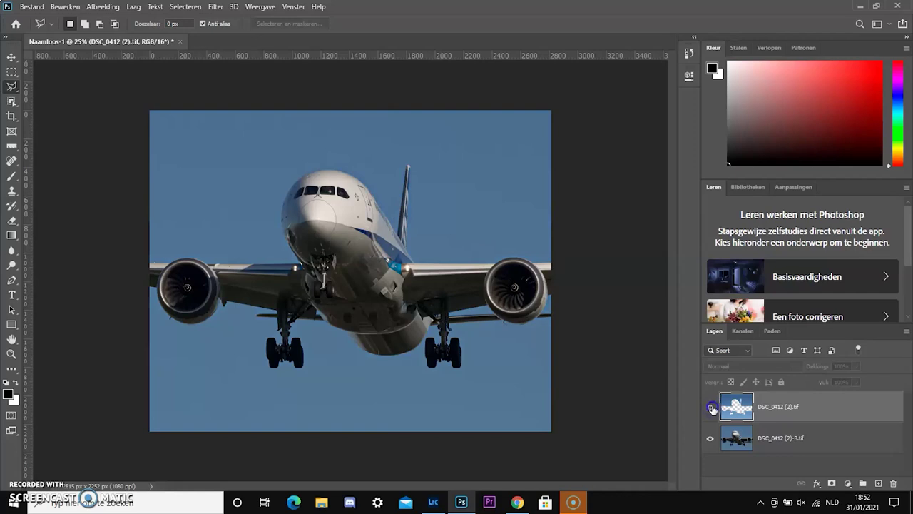
click(711, 408)
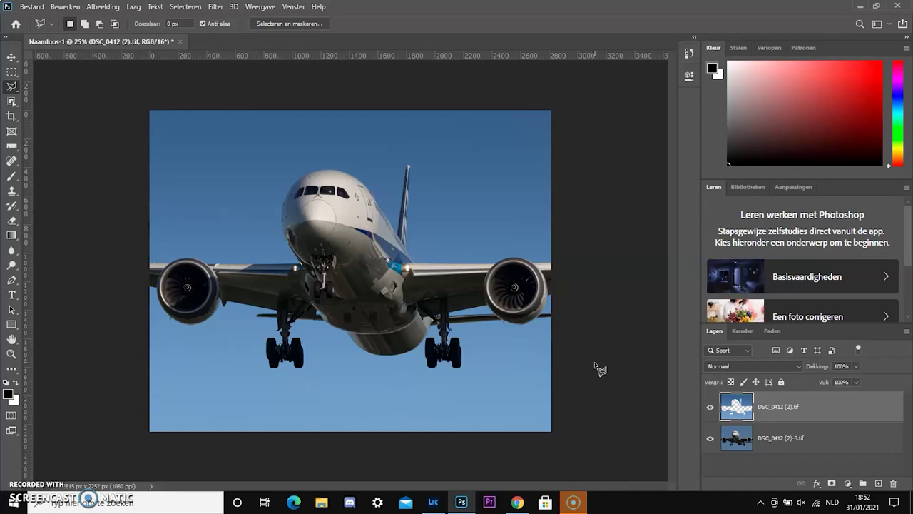
Step: Open the DSC_0412 (2)-3.tif layer in the Camera Raw filter and set Temperature to -3 and Highlights to +38
click(820, 442)
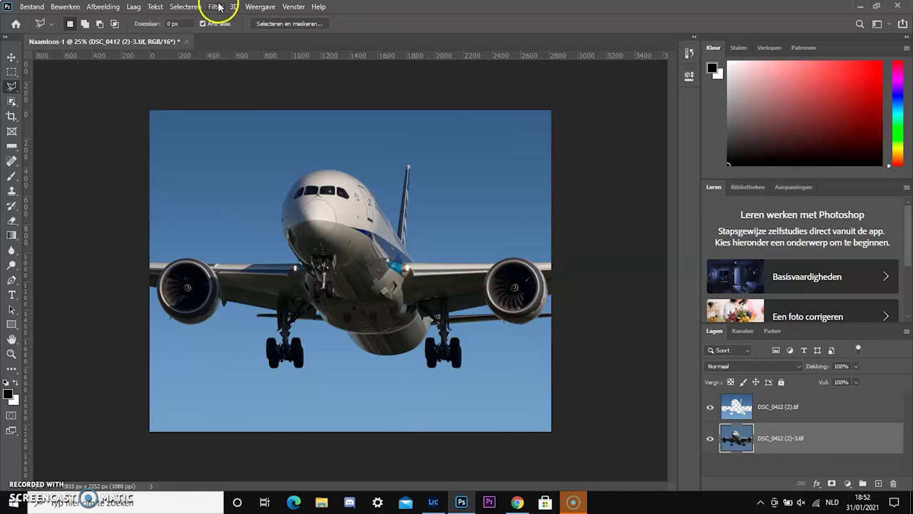
click(215, 7)
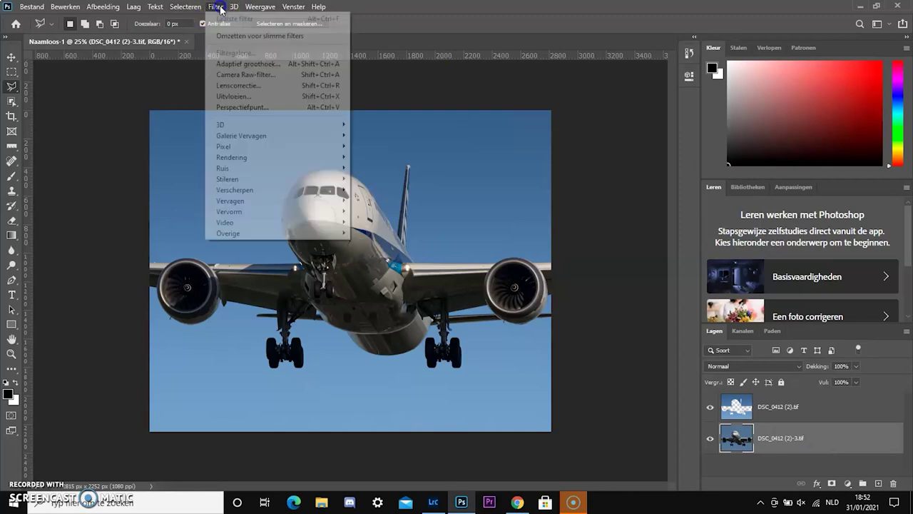
click(242, 74)
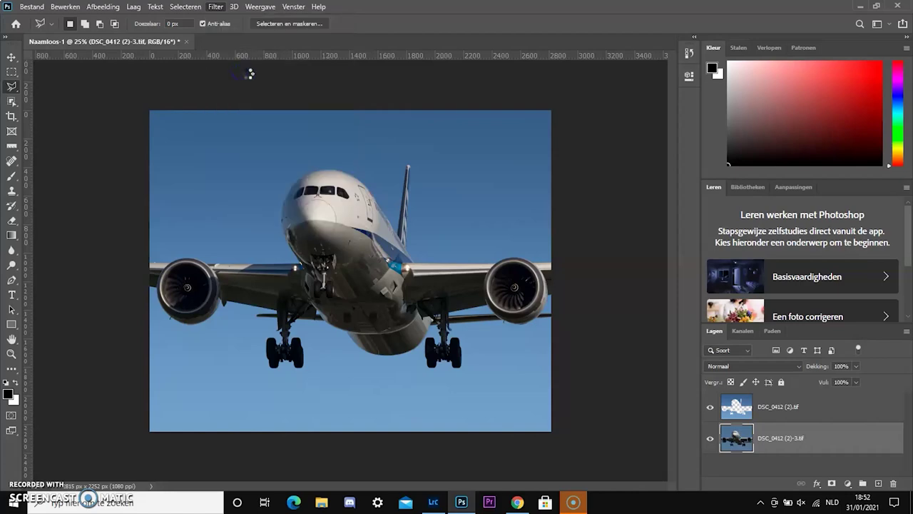
click(317, 176)
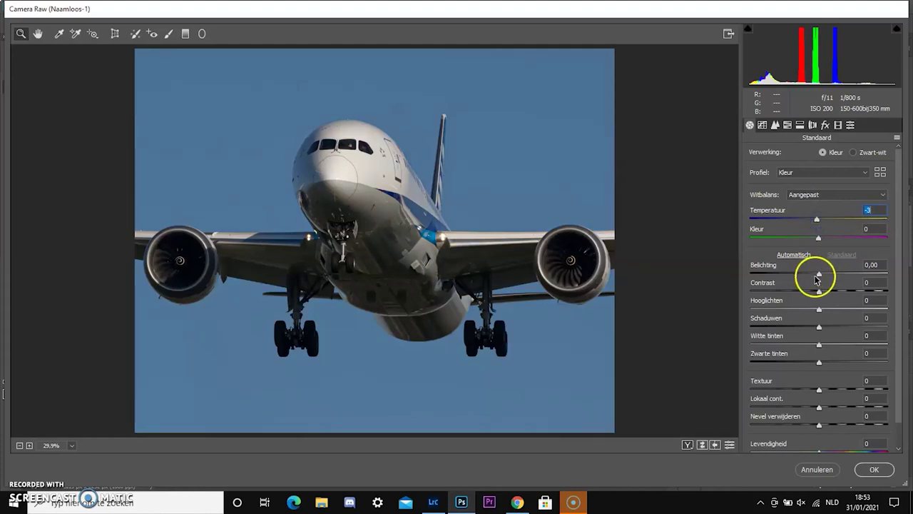
drag(824, 311, 846, 317)
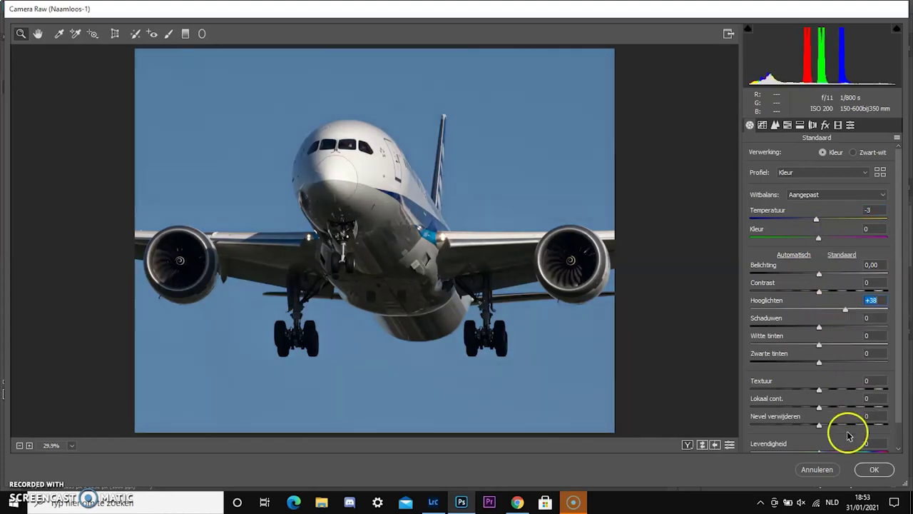
Step: Paint over the nose and the sky beside it with the Adjustment Brush at Texture -100, and apply the Camera Raw filter
click(169, 33)
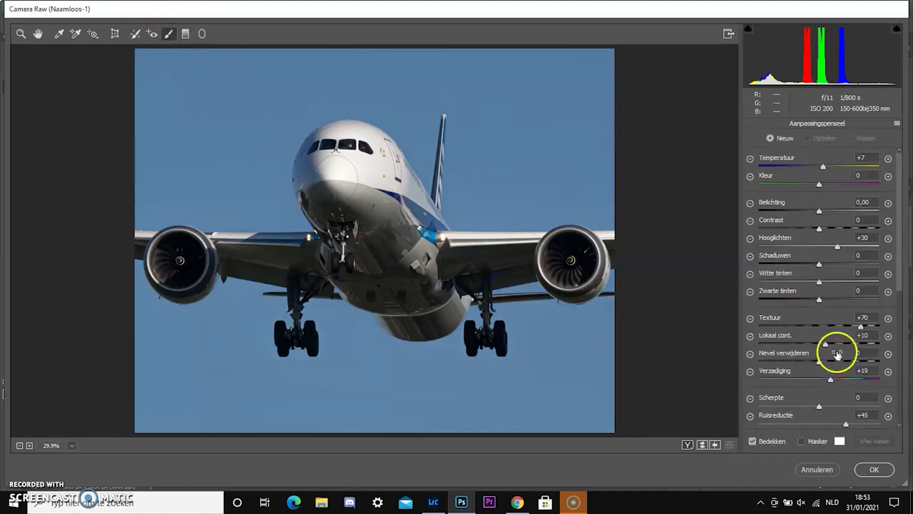
click(862, 328)
drag(762, 330, 759, 329)
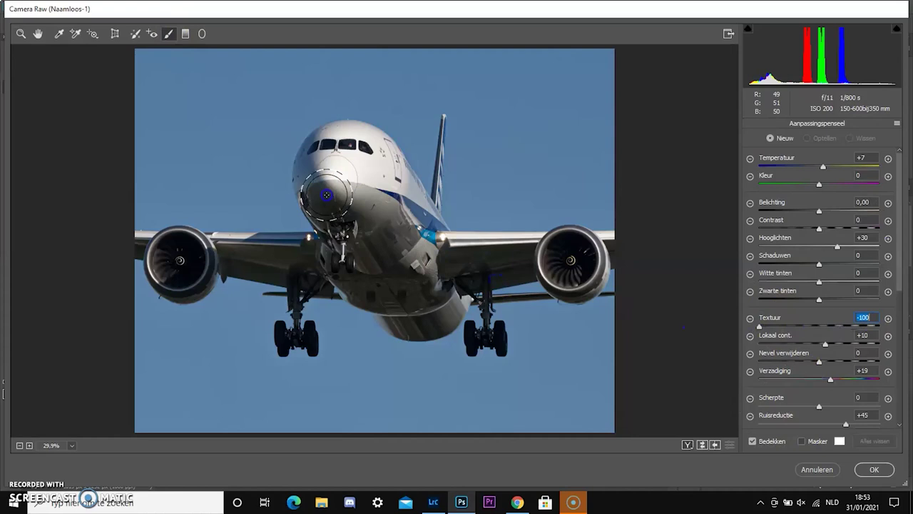
click(313, 205)
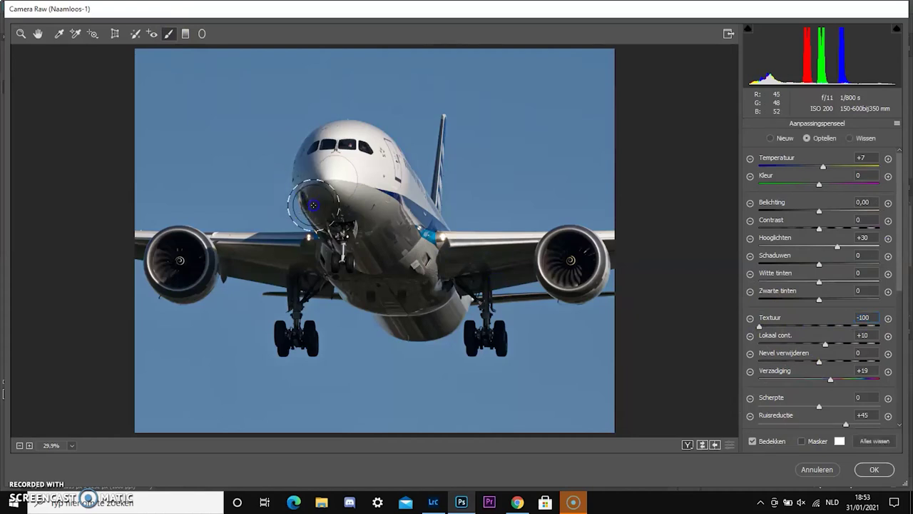
mouse_move(313, 205)
mouse_down()
mouse_move(285, 202)
mouse_move(335, 205)
mouse_move(240, 183)
mouse_move(233, 171)
mouse_up()
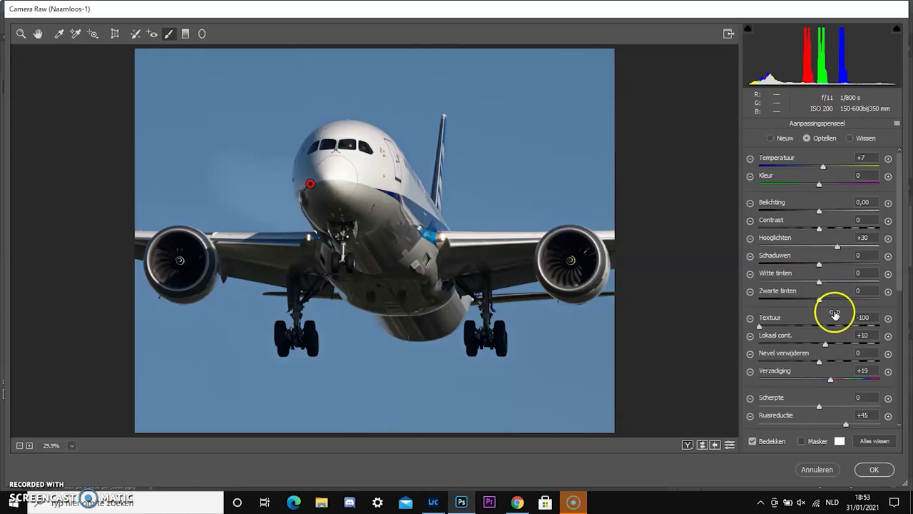
click(870, 475)
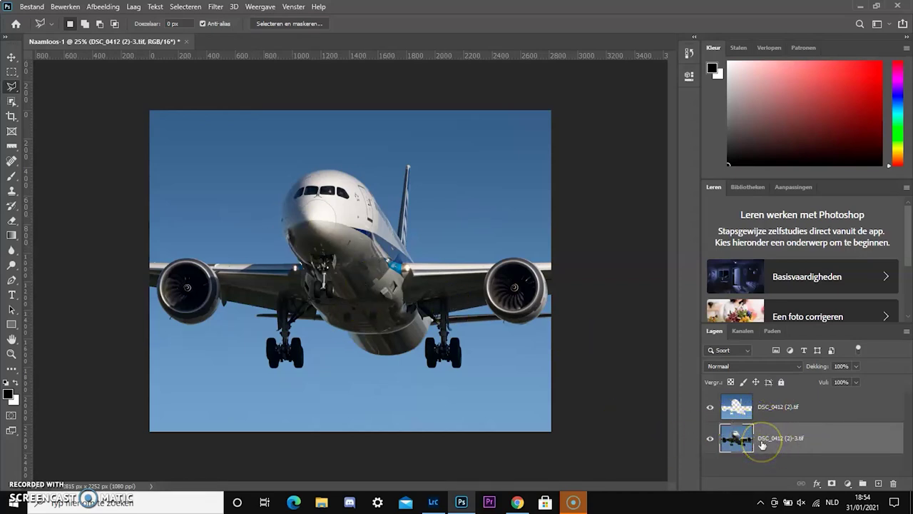
Step: Duplicate the DSC_0412 (2)-3.tif layer and apply a High Pass filter with a 1.5-pixel radius to the copy
key(ctrl+j)
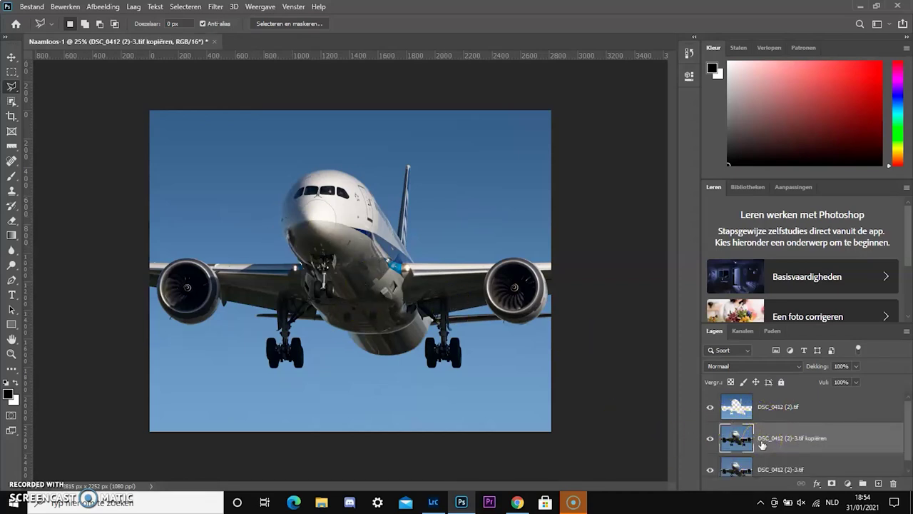
click(214, 8)
mouse_move(258, 237)
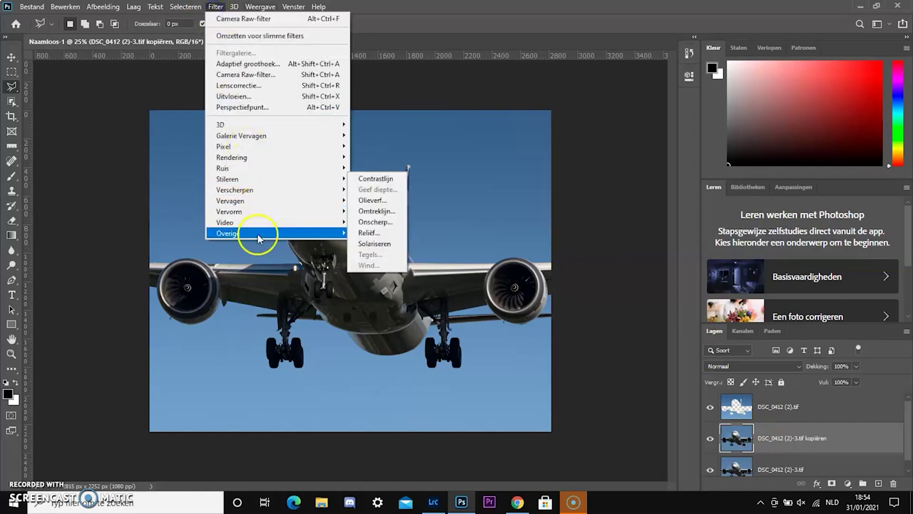
click(371, 242)
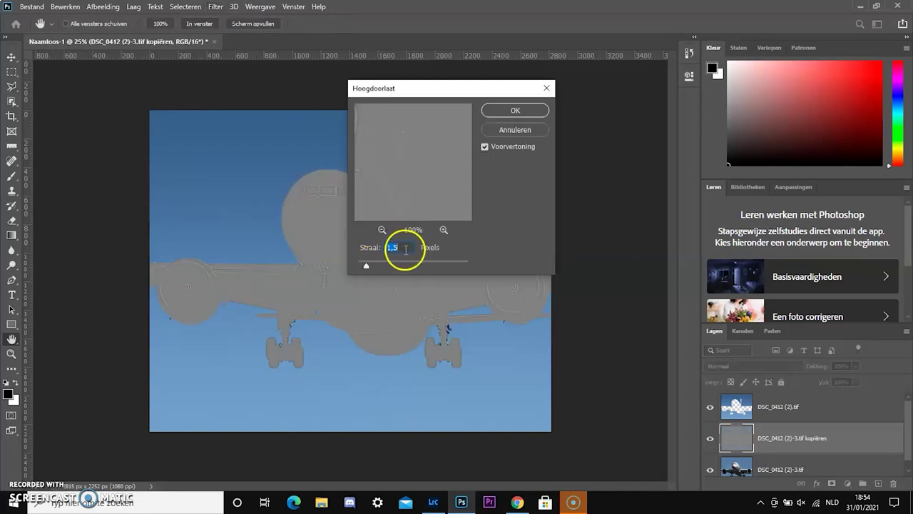
click(538, 111)
Step: Set the high-pass copy's blend mode to Hard Light (Fel licht)
click(778, 367)
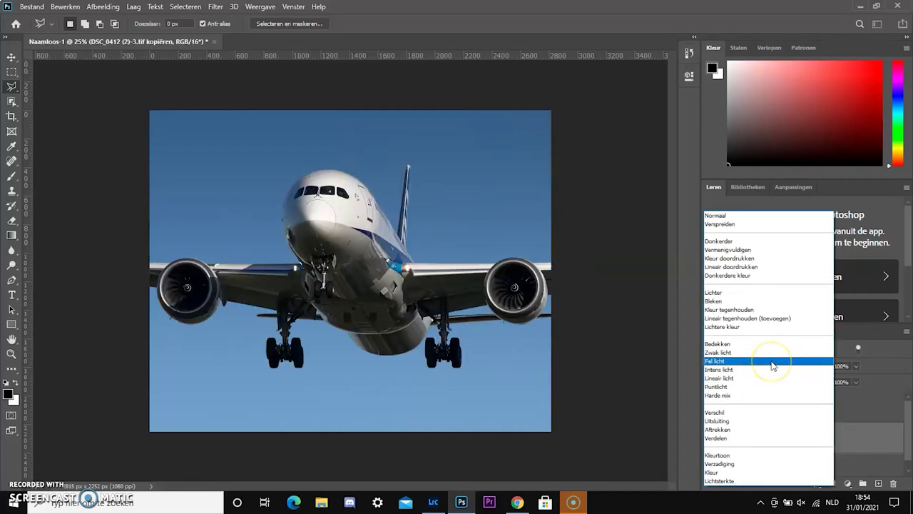
click(774, 366)
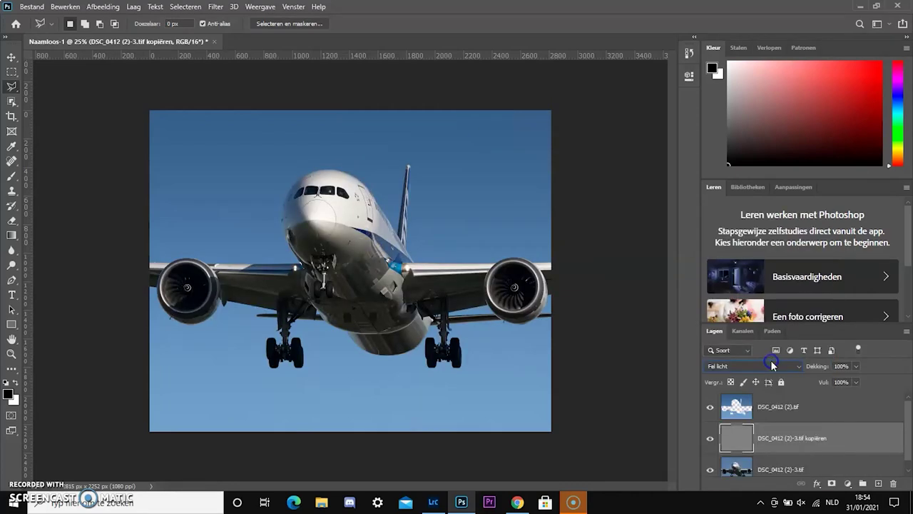
scroll(758, 431, down, 1)
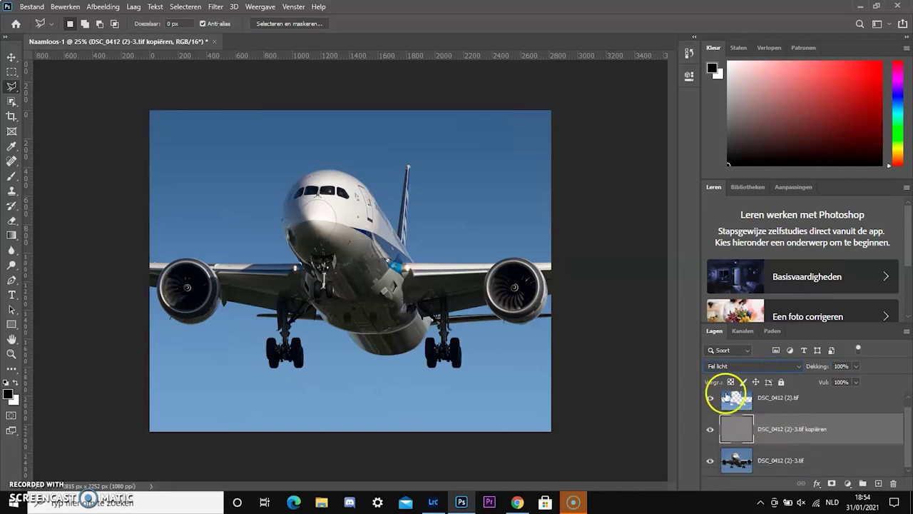
scroll(738, 430, up, 1)
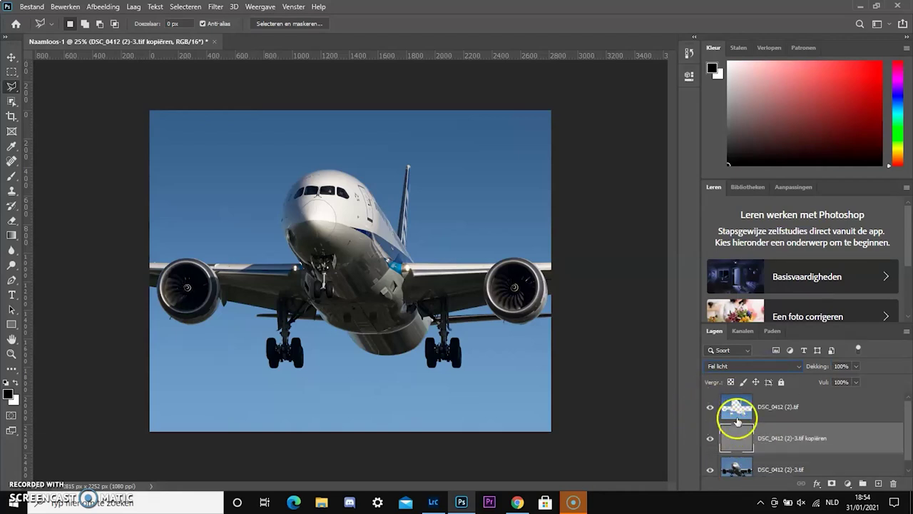
Step: Hide the DSC_0412 (2).tif layer and stamp the high-pass copy and DSC_0412 (2)-3.tif into a new merged layer
click(710, 412)
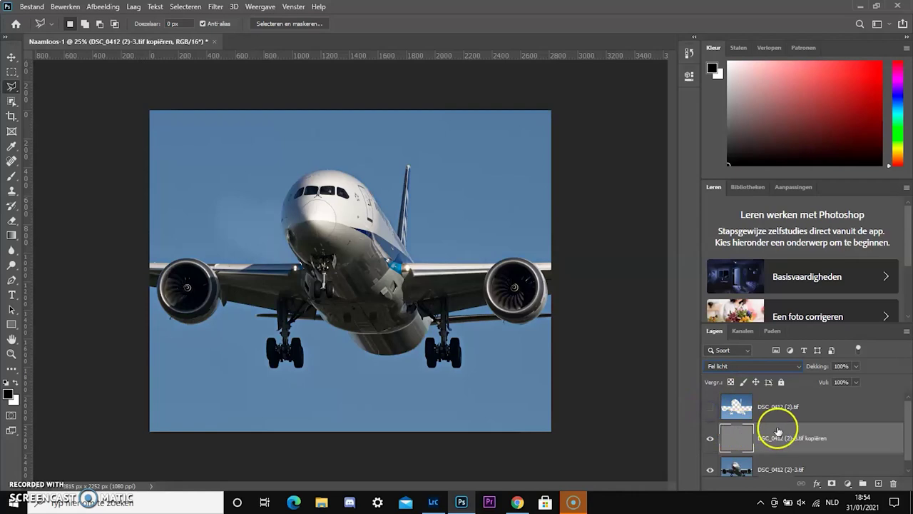
scroll(776, 427, down, 1)
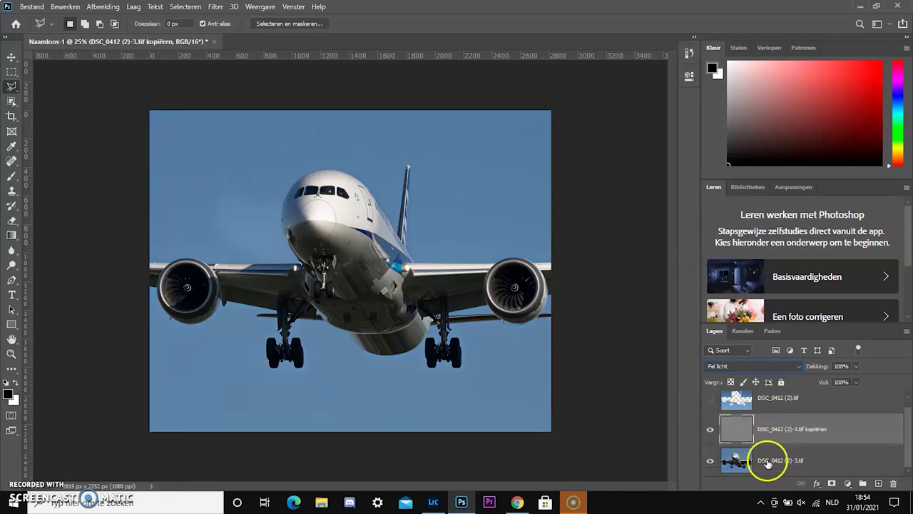
shift+click(767, 463)
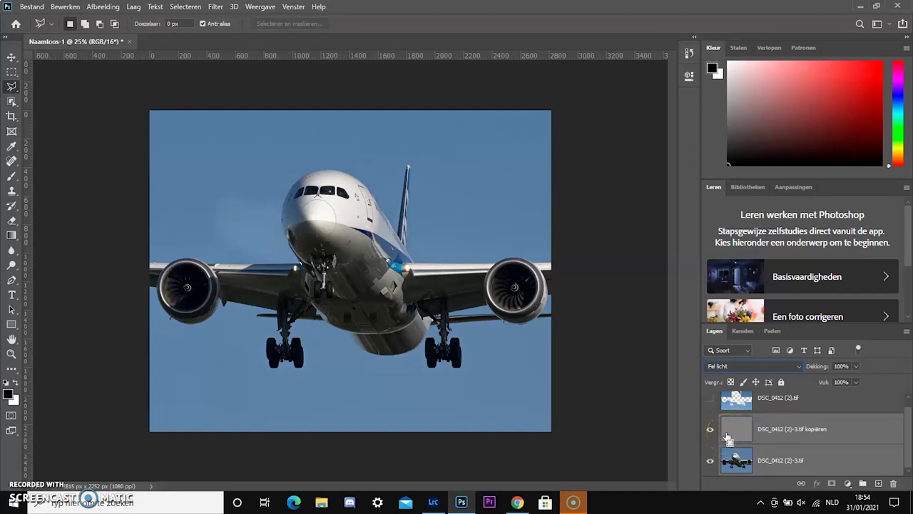
key(ctrl+shift+alt+e)
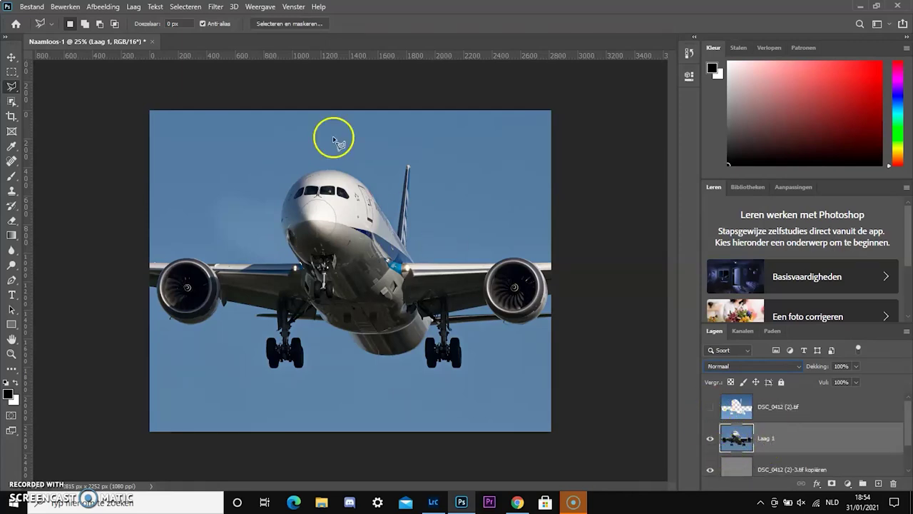
Step: Apply Reduce Noise to the merged layer with Strength 7, Preserve Details 0%, Reduce Color Noise 100% and Sharpen Details 0%
click(217, 7)
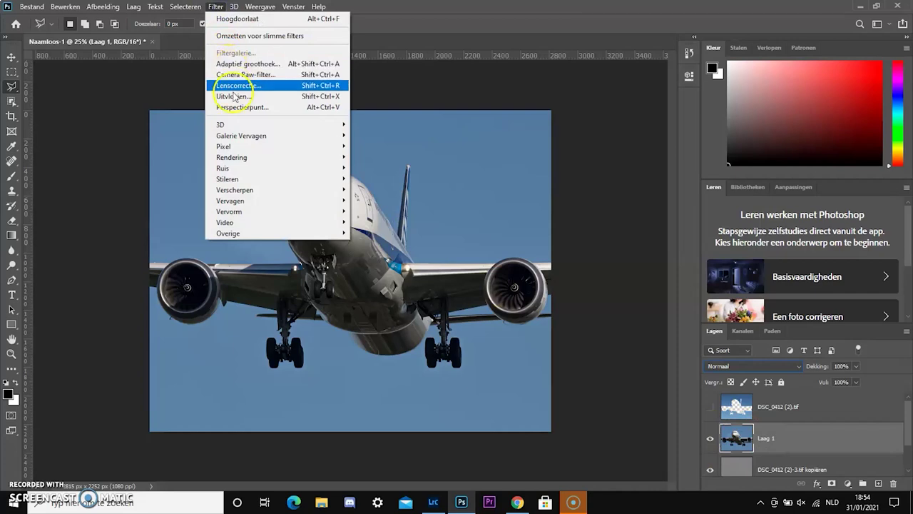
mouse_move(242, 168)
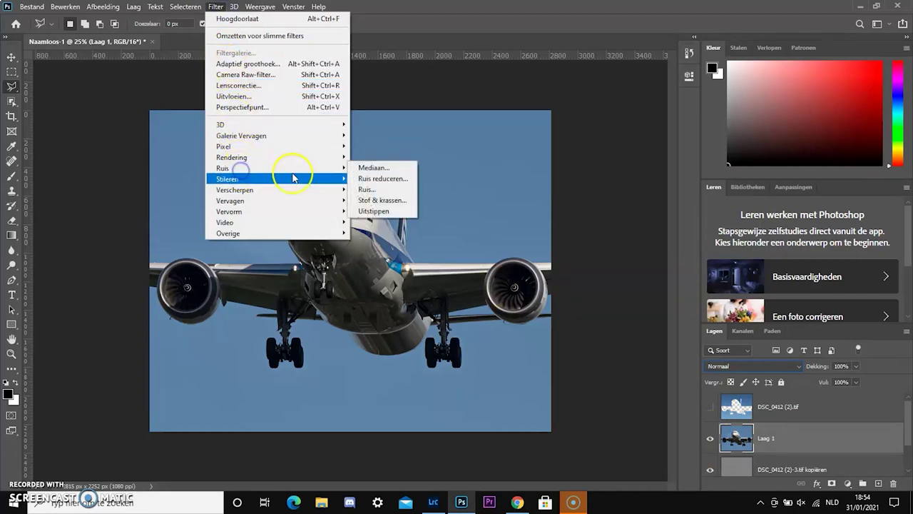
click(377, 179)
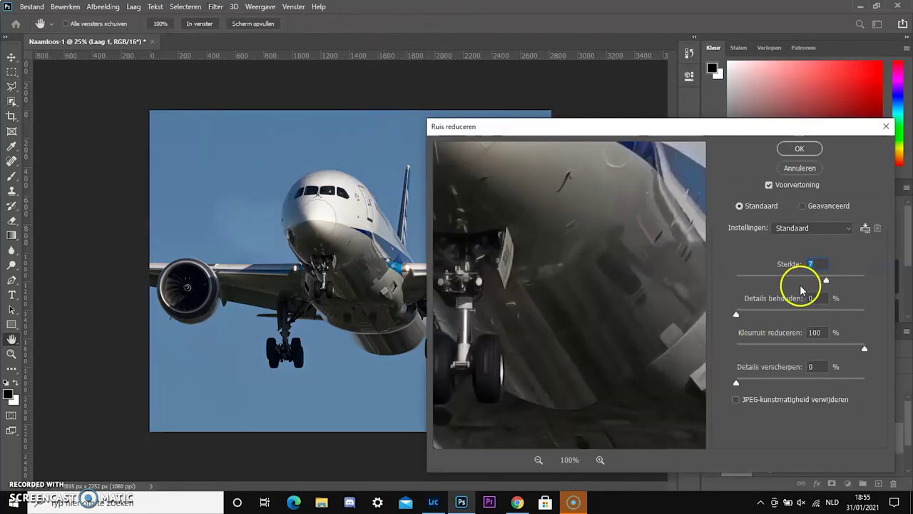
click(800, 150)
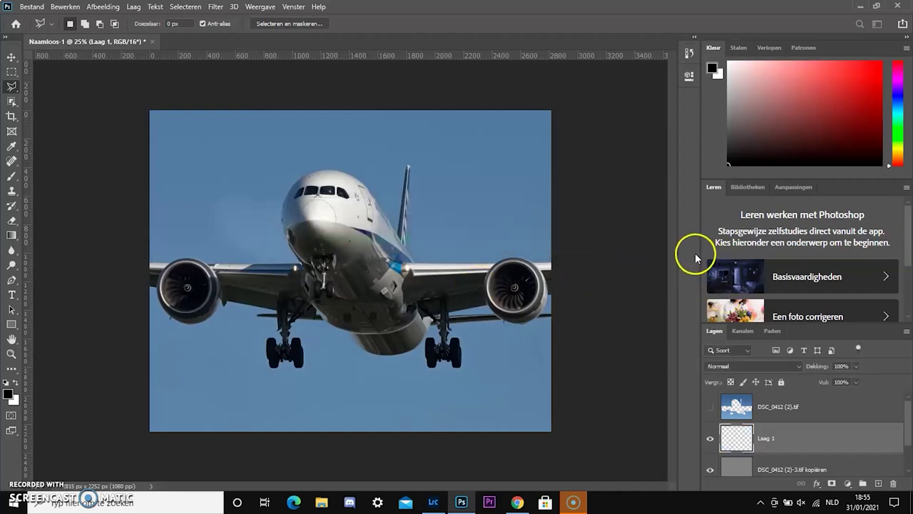
Step: Group the merged layer, the high-pass copy and the DSC_0412 (2)-3.tif layer
mouse_move(908, 415)
mouse_down()
mouse_move(909, 433)
mouse_move(910, 425)
mouse_up()
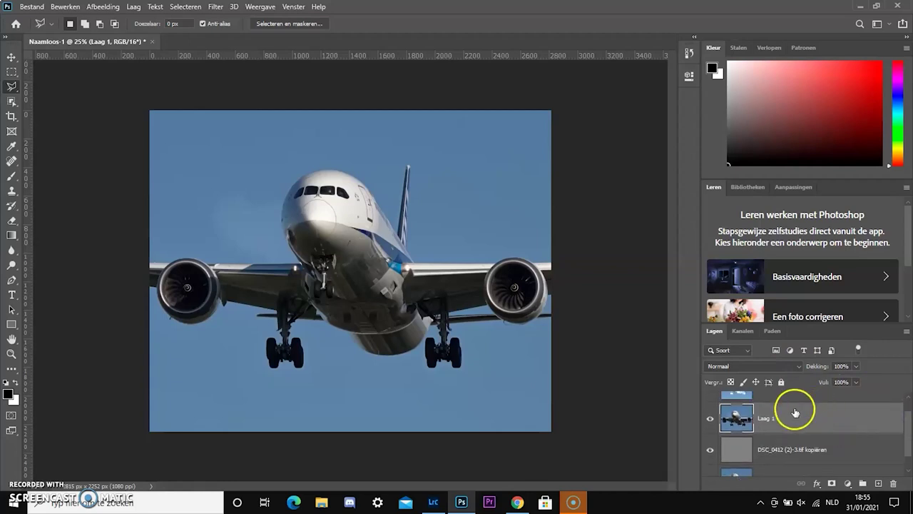
drag(910, 431, 910, 452)
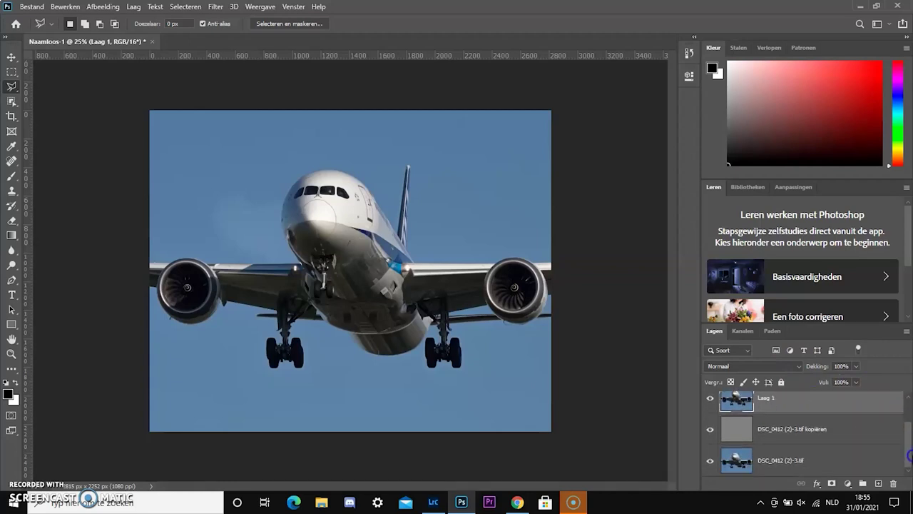
shift+click(779, 468)
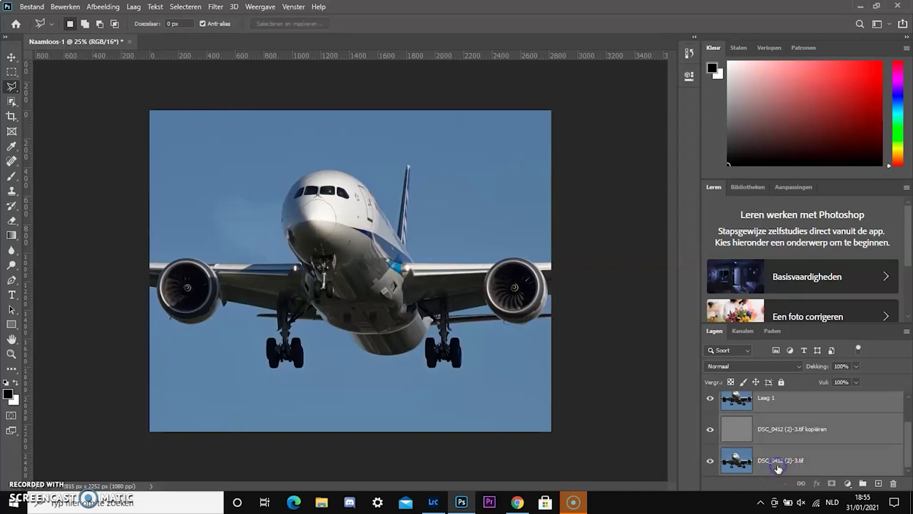
key(ctrl+g)
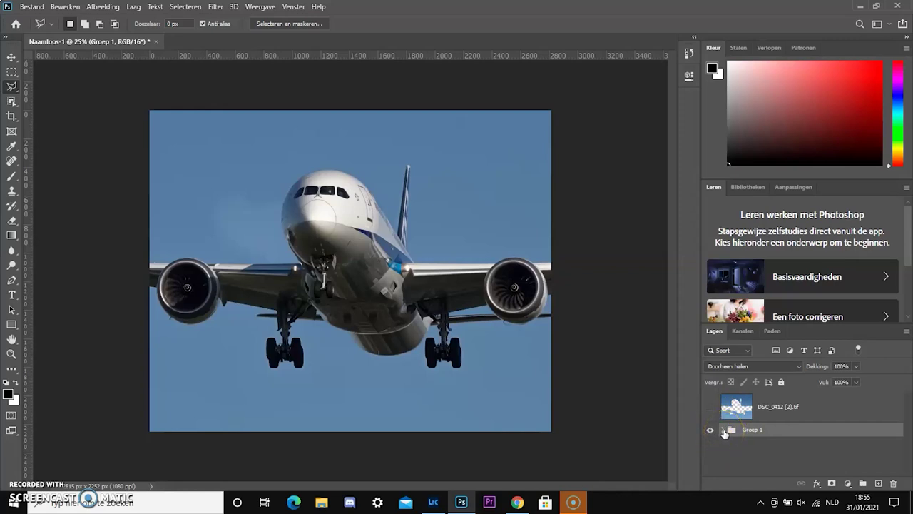
Step: Expand the new layer group and toggle the high-pass copy's visibility to check its effect
click(723, 430)
scroll(730, 450, down, 1)
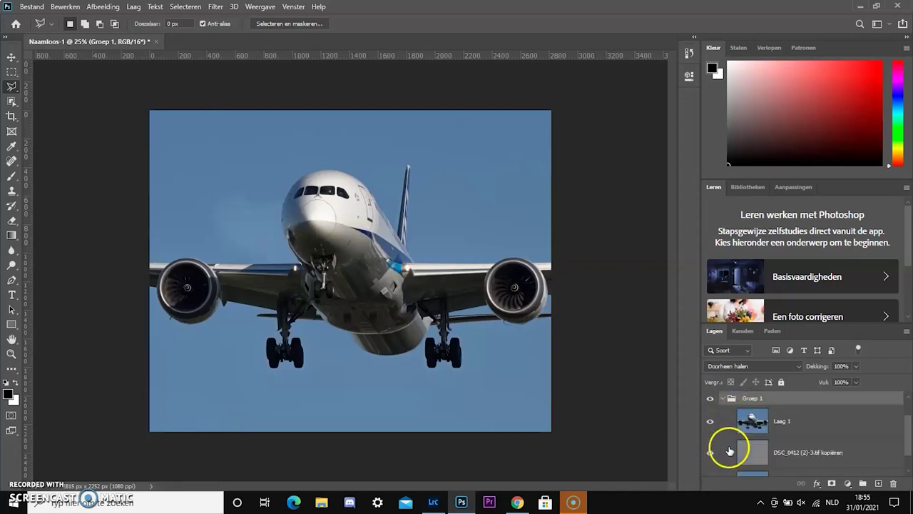
scroll(738, 409, down, 1)
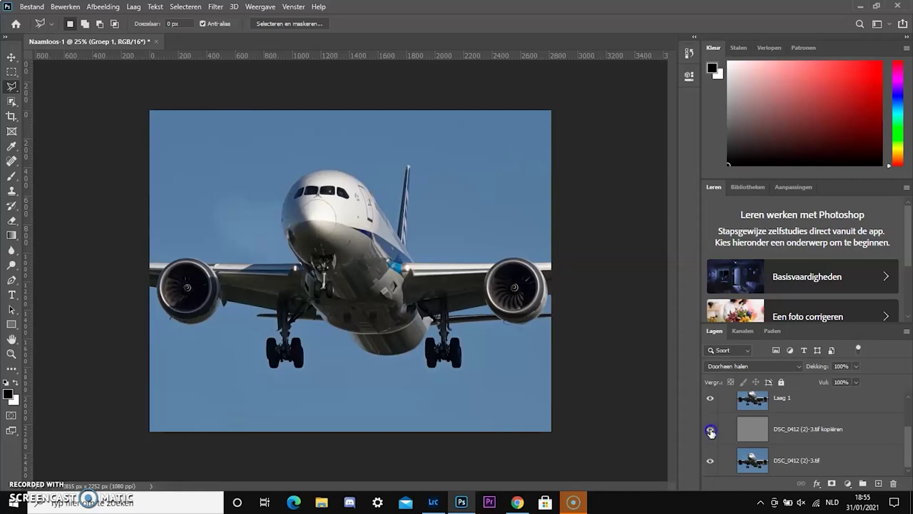
click(710, 430)
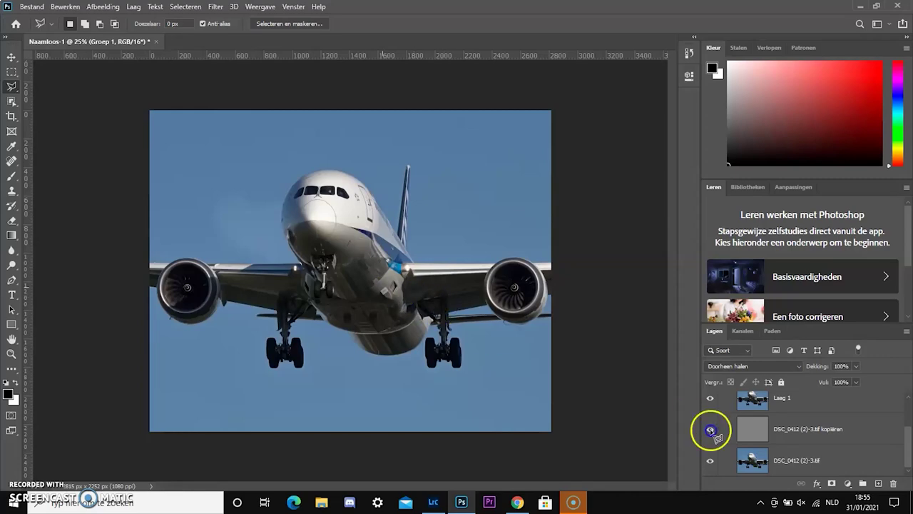
Step: Nest the merged layer and the high-pass copy in a subgroup and show the DSC_0412 (2).tif layer
click(356, 271)
scroll(357, 271, up, 5)
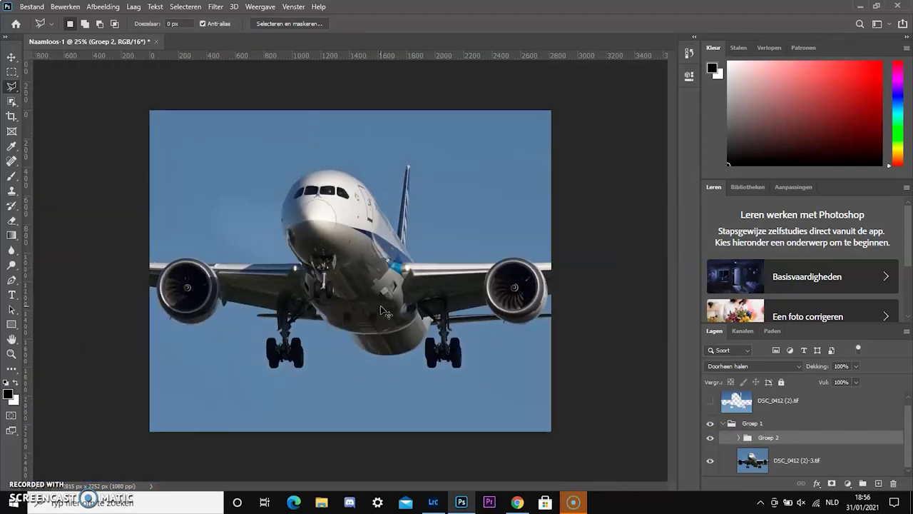
click(419, 308)
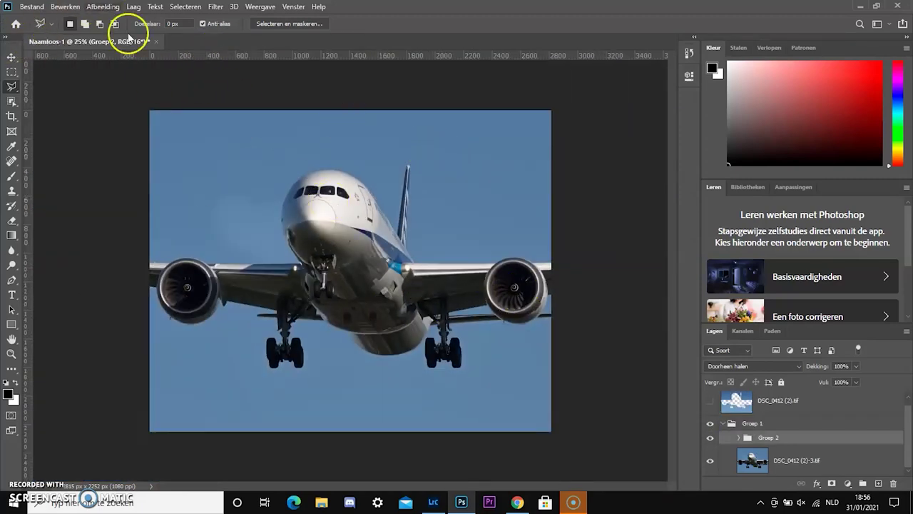
click(710, 401)
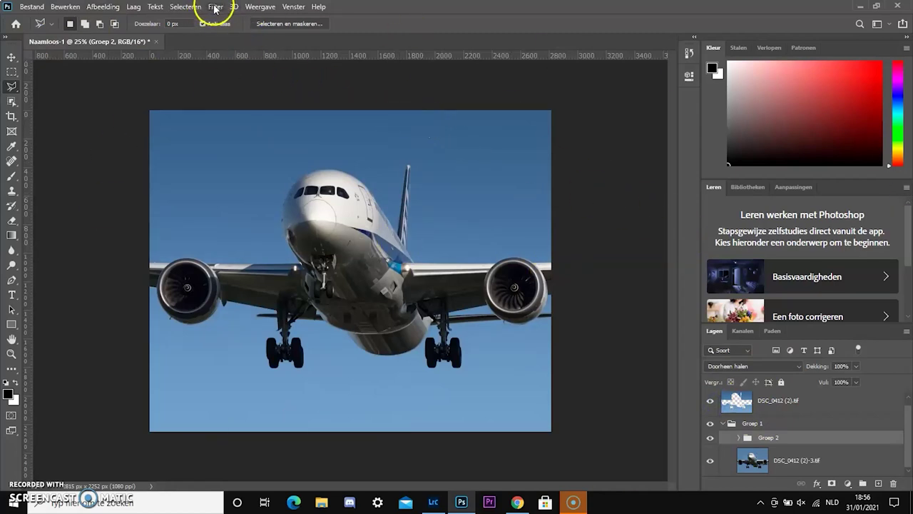
Step: Warm the DSC_0412 (2).tif sky layer with a Camera Raw Temperature of +4 and toggle its visibility to check the effect
click(807, 403)
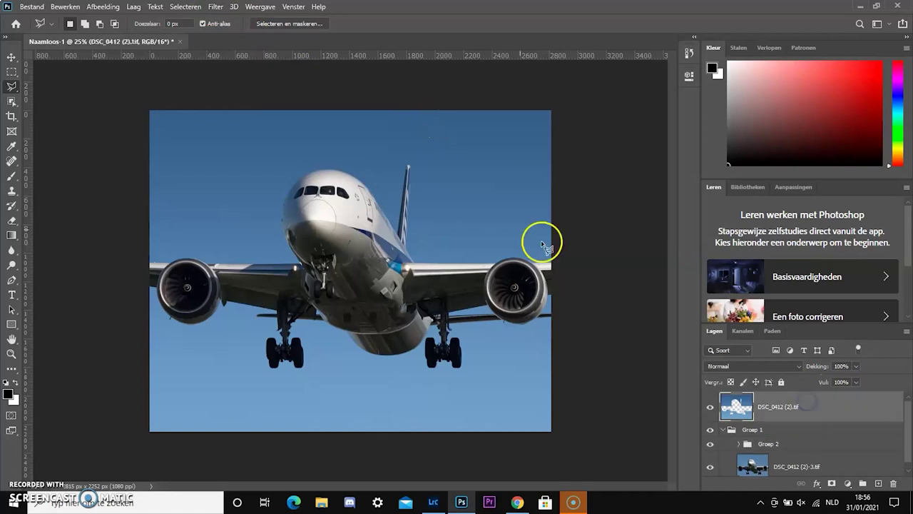
click(214, 6)
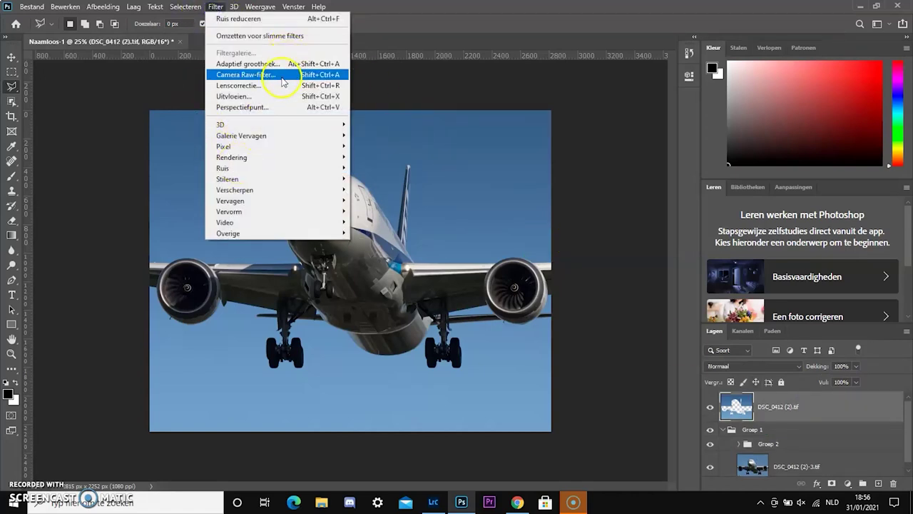
click(284, 74)
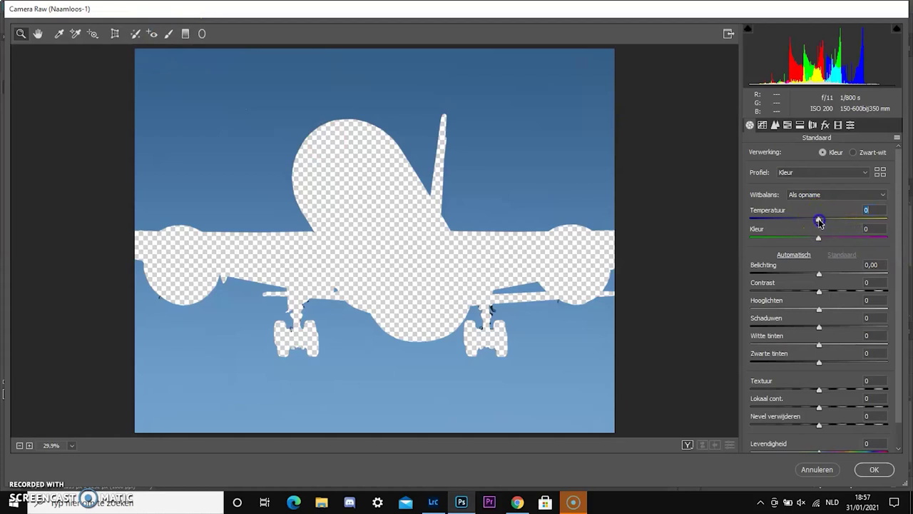
drag(819, 221, 822, 221)
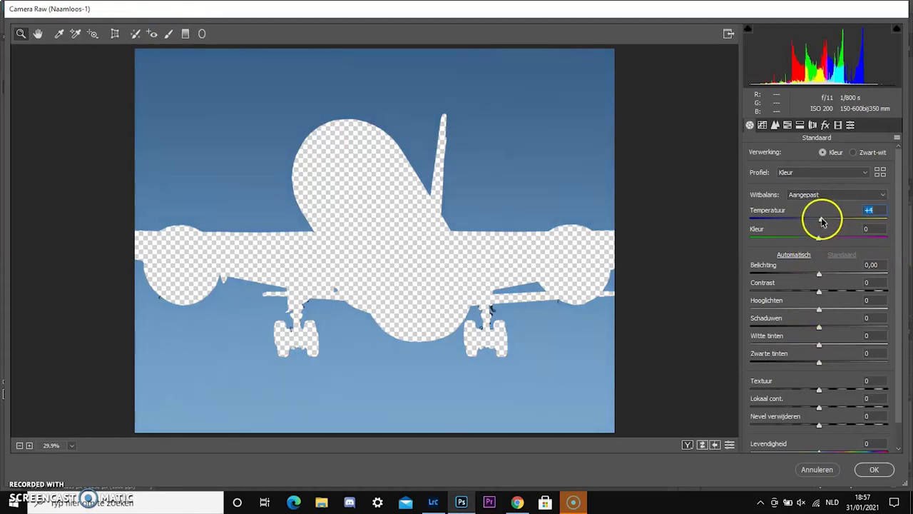
click(872, 469)
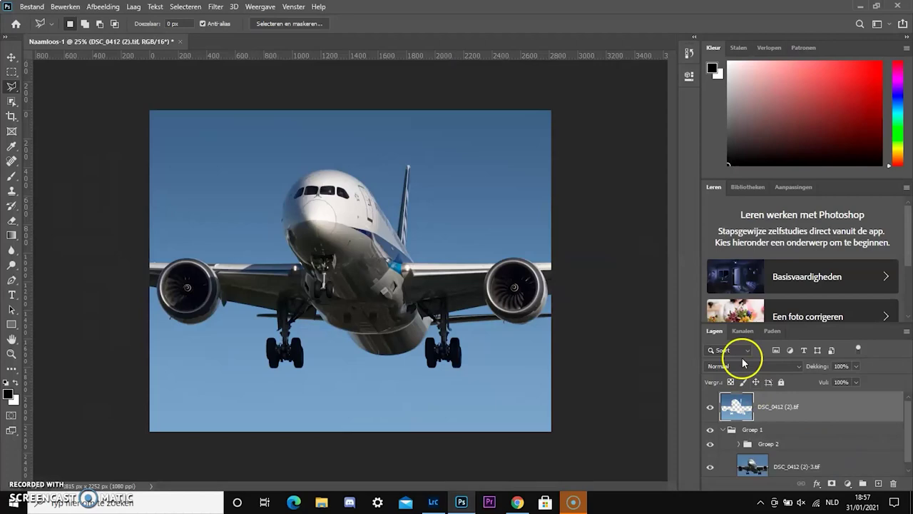
click(706, 408)
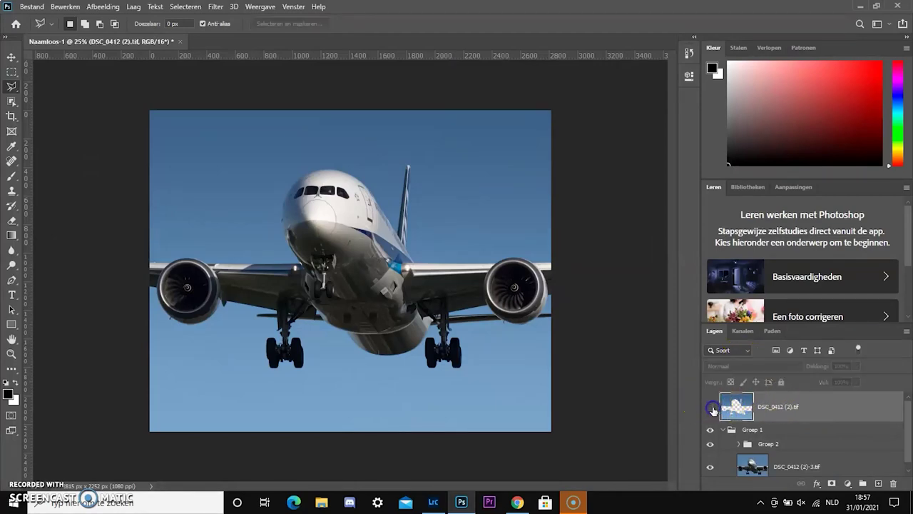
click(712, 410)
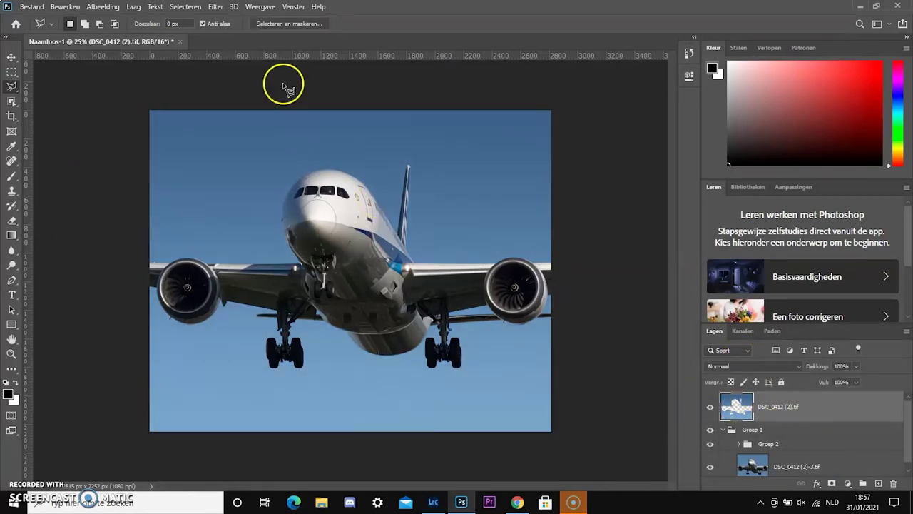
Step: Export the image as a JPG at 100% quality and 2815 x 2252 px, inspecting the airplane up close in the preview first
click(32, 7)
mouse_move(61, 174)
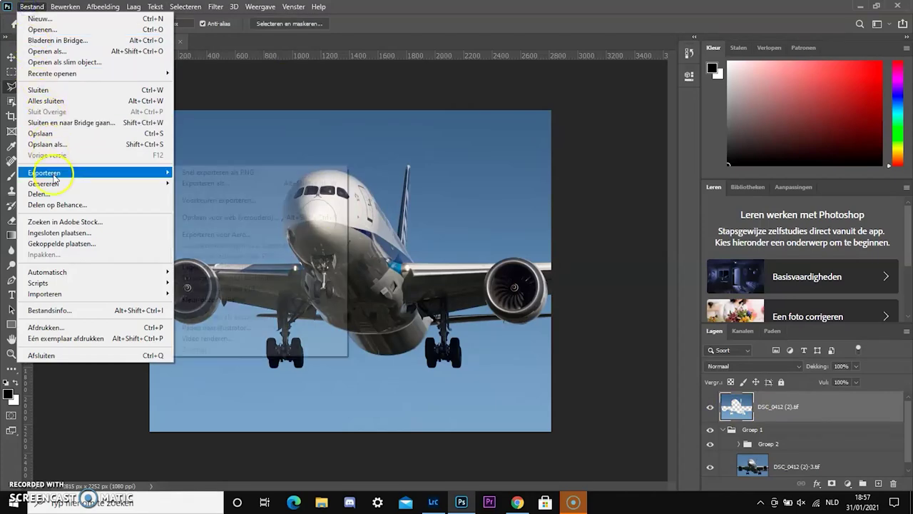
click(205, 182)
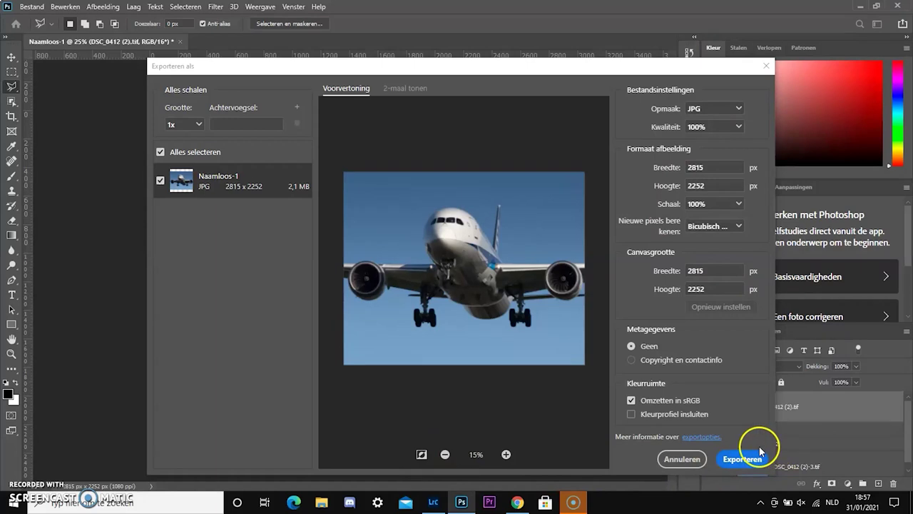
click(506, 455)
click(505, 454)
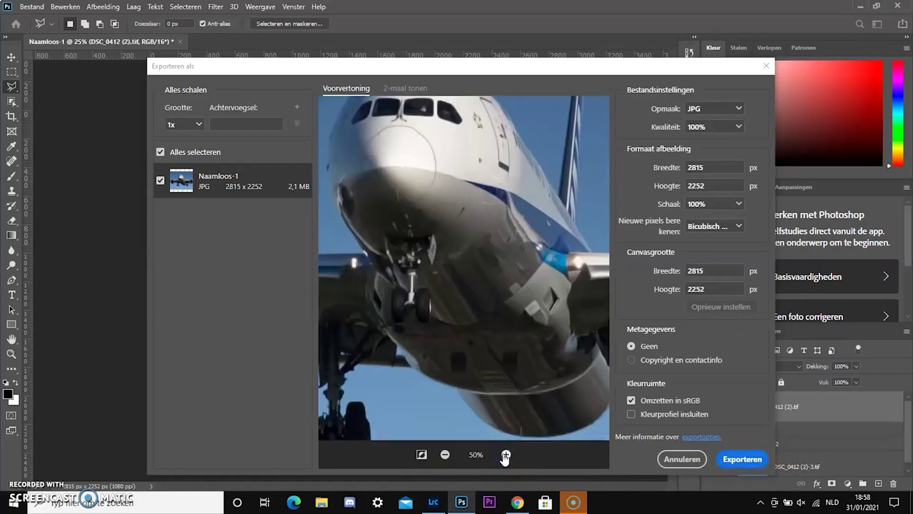
click(505, 455)
click(444, 455)
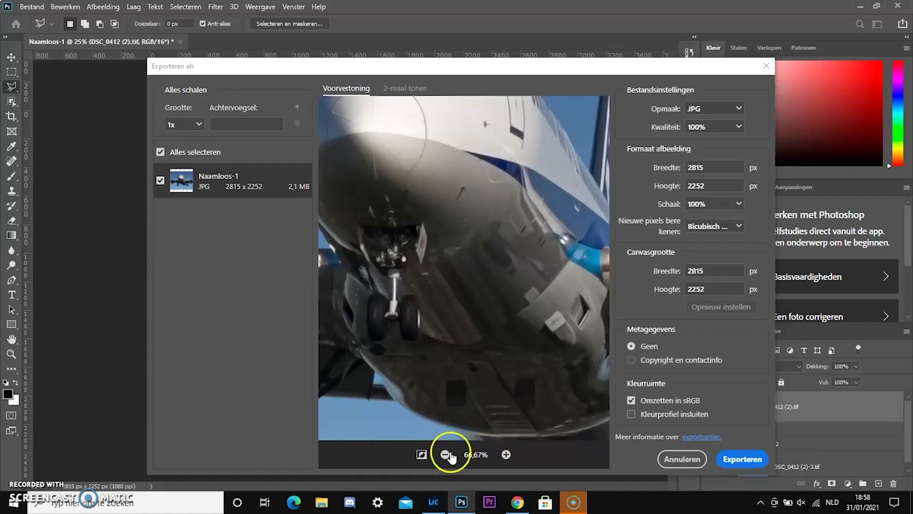
click(445, 455)
click(444, 455)
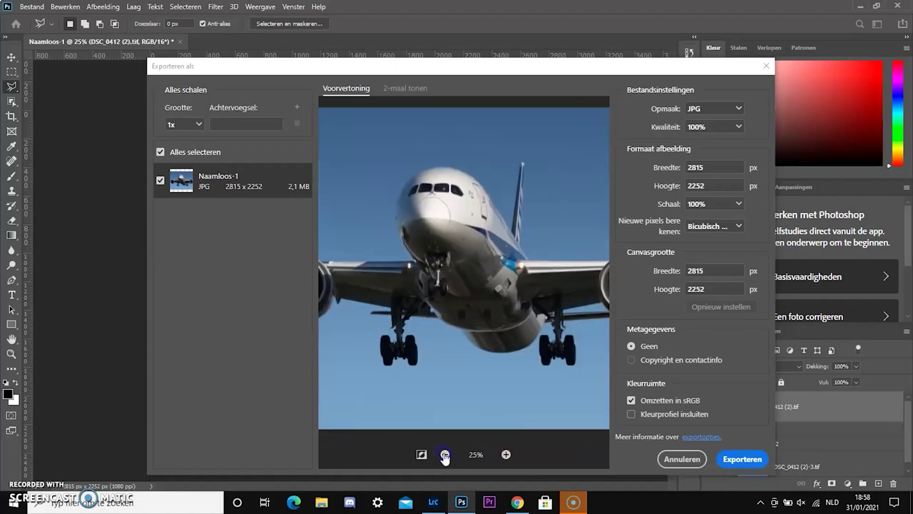
click(444, 455)
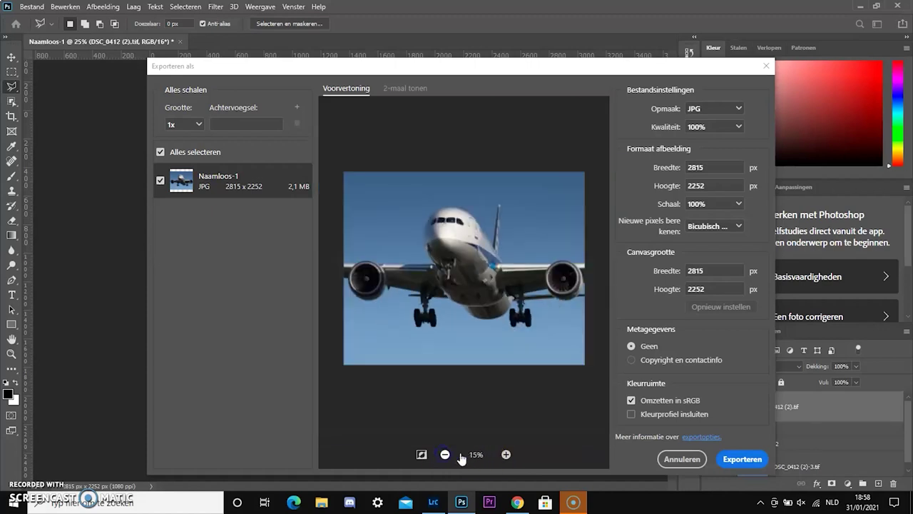
click(742, 461)
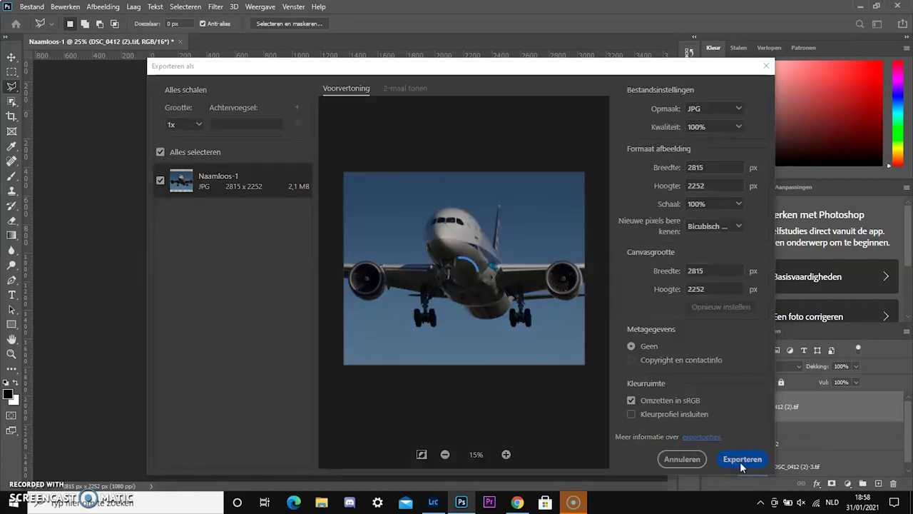